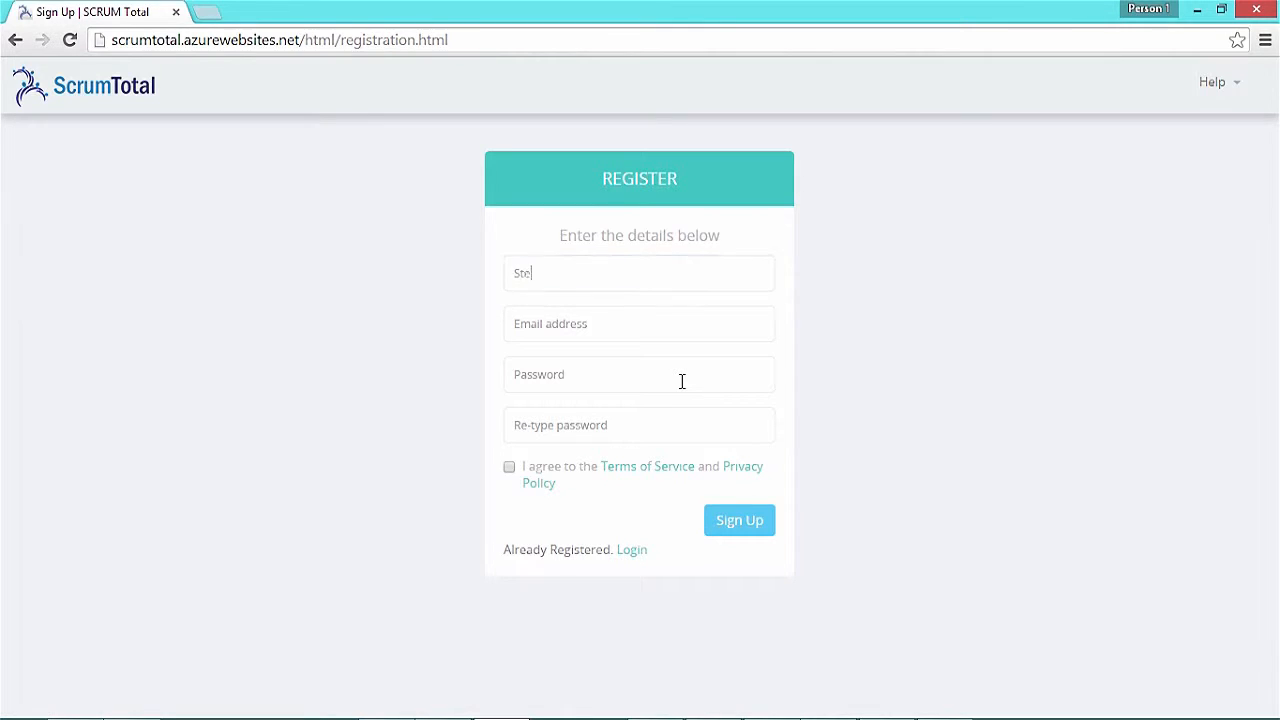
# Enter the user's e-mail and the account password twice, accept the terms, and sign up
pyautogui.press('Tab')
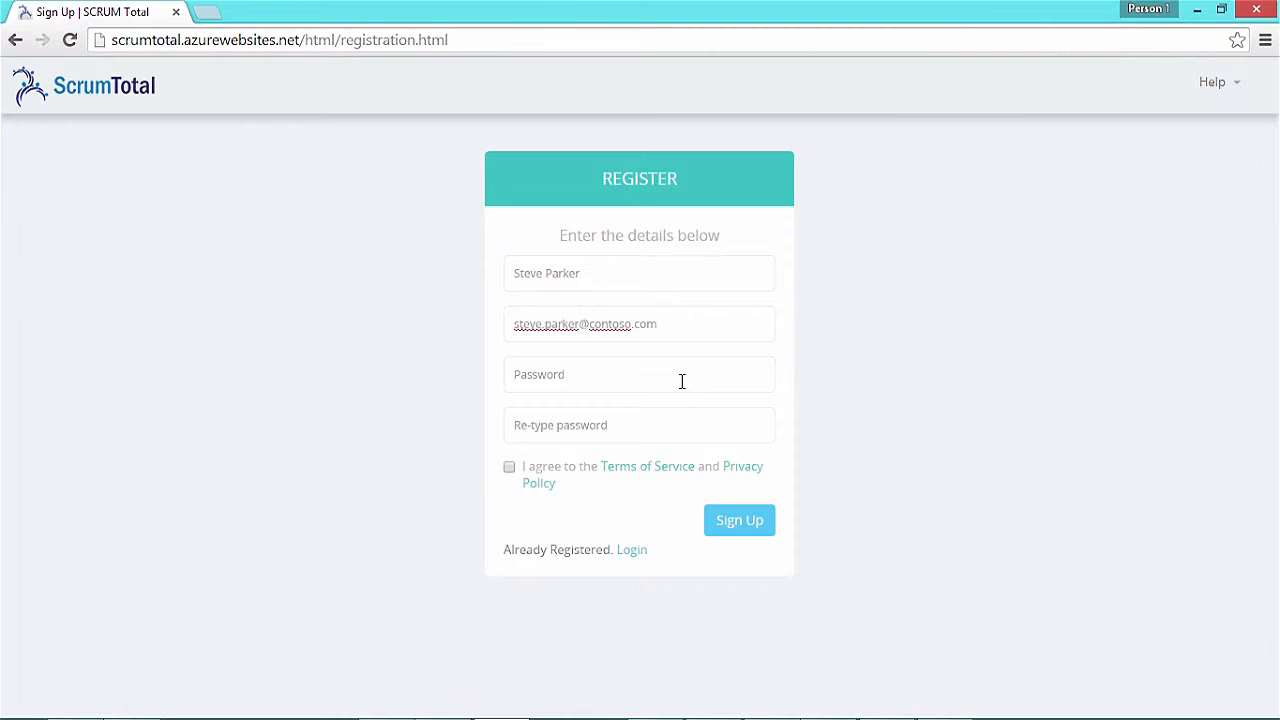
pyautogui.press('Tab')
pyautogui.write('Password1')
pyautogui.press('Tab')
pyautogui.write('Password1')
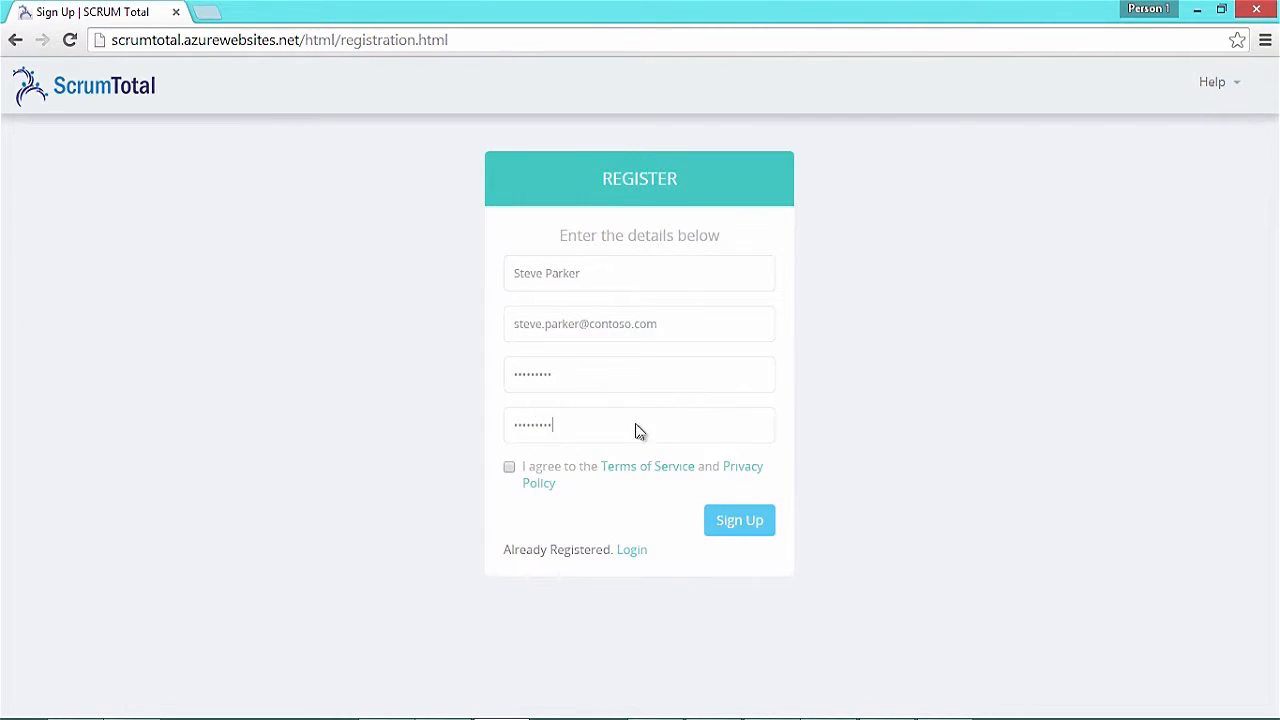
pyautogui.click(510, 467)
pyautogui.click(736, 521)
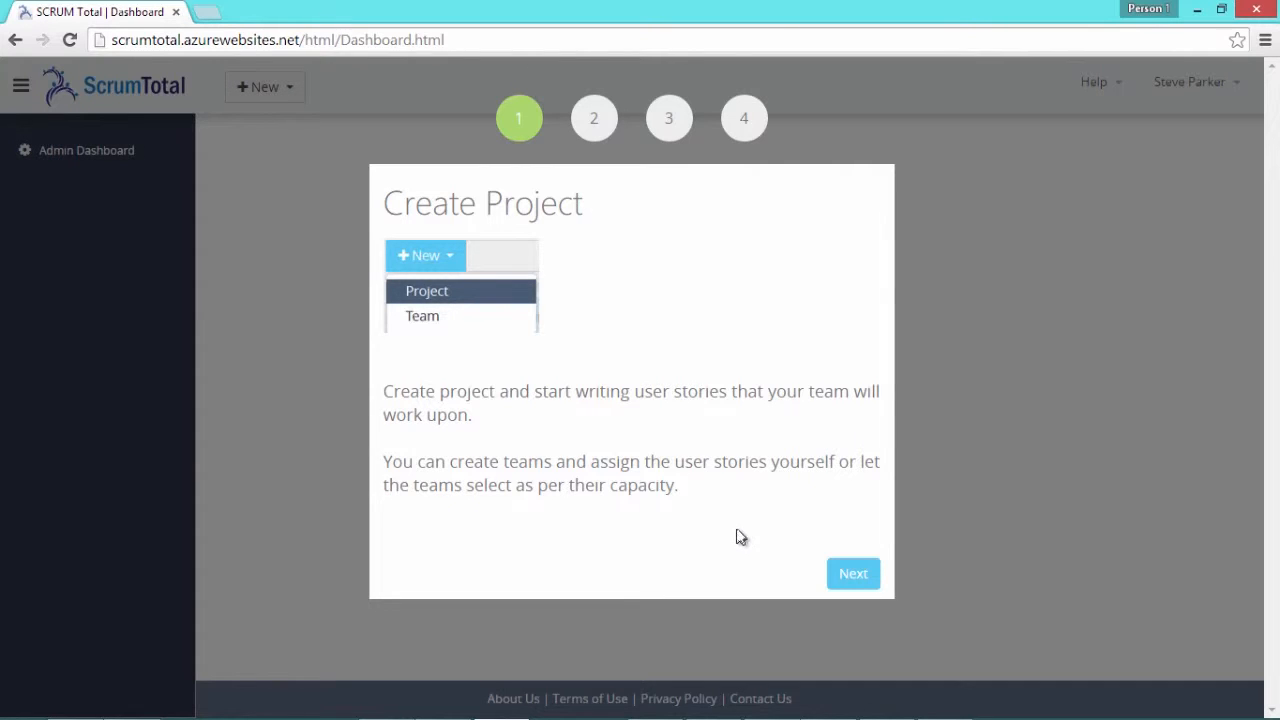
# Advance the tour through steps 1–3 and open the Admin Dashboard's user list
pyautogui.click(852, 589)
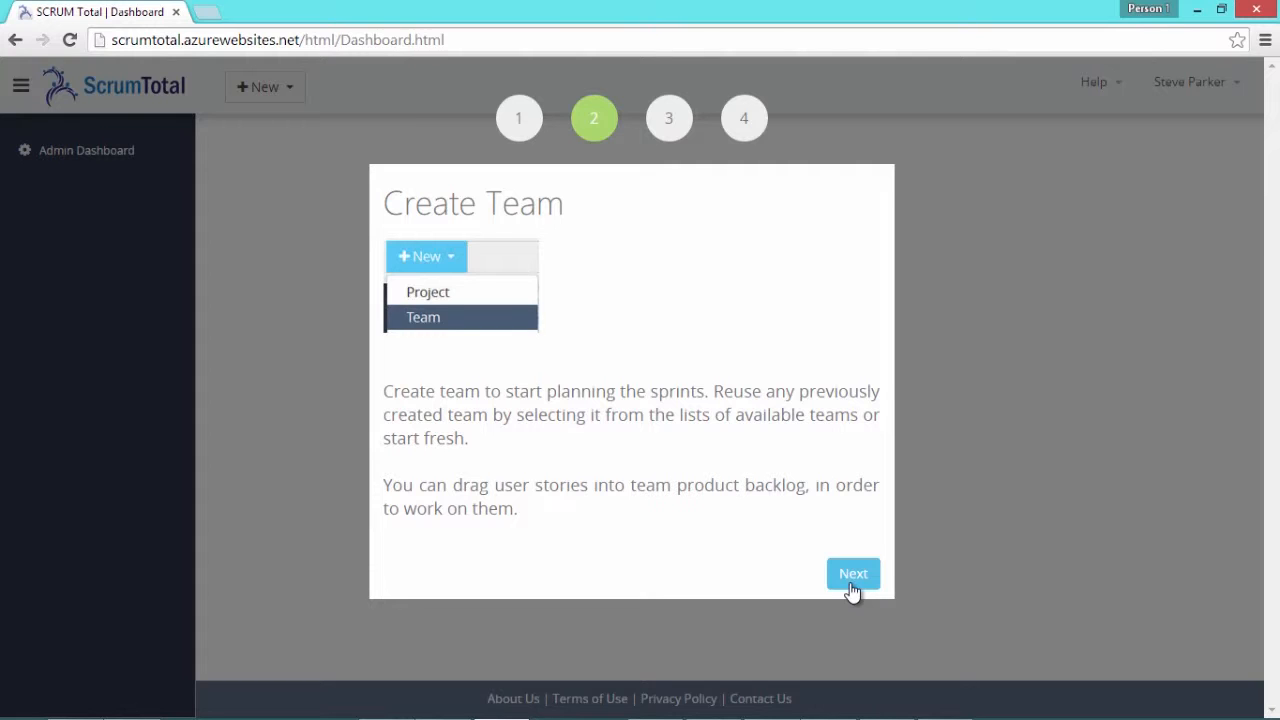
pyautogui.click(852, 589)
pyautogui.click(852, 589)
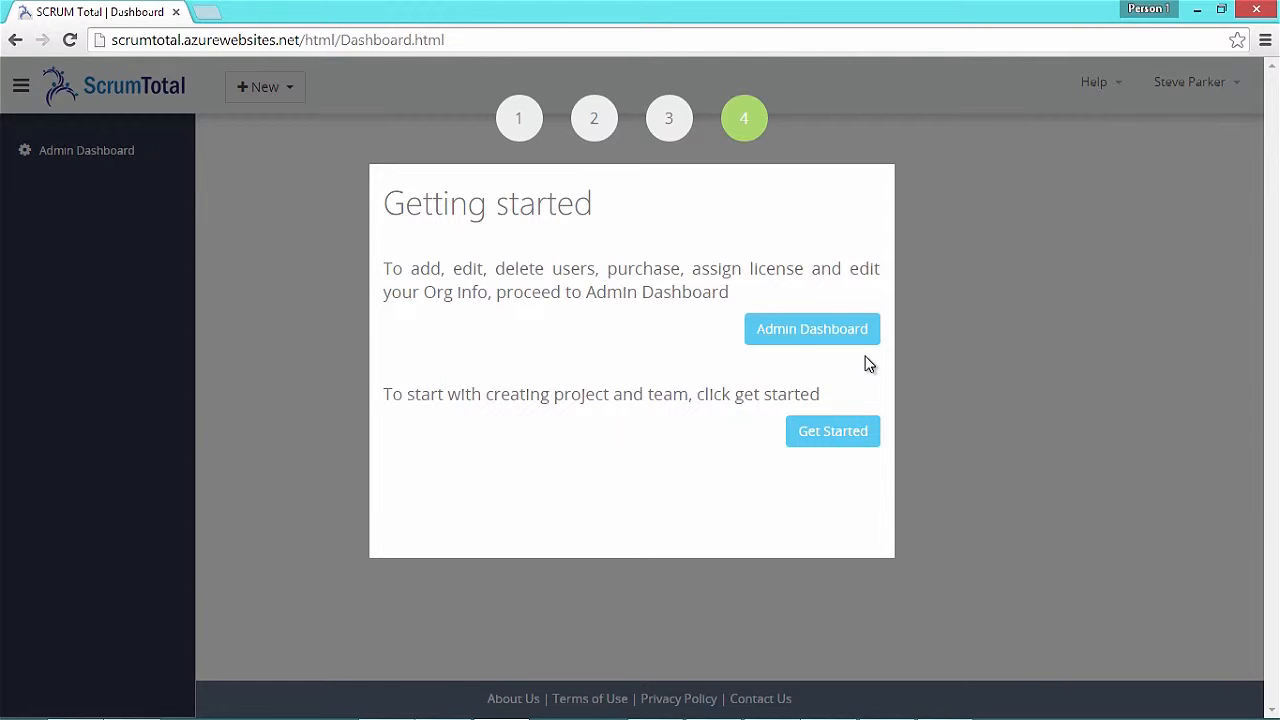
pyautogui.click(865, 330)
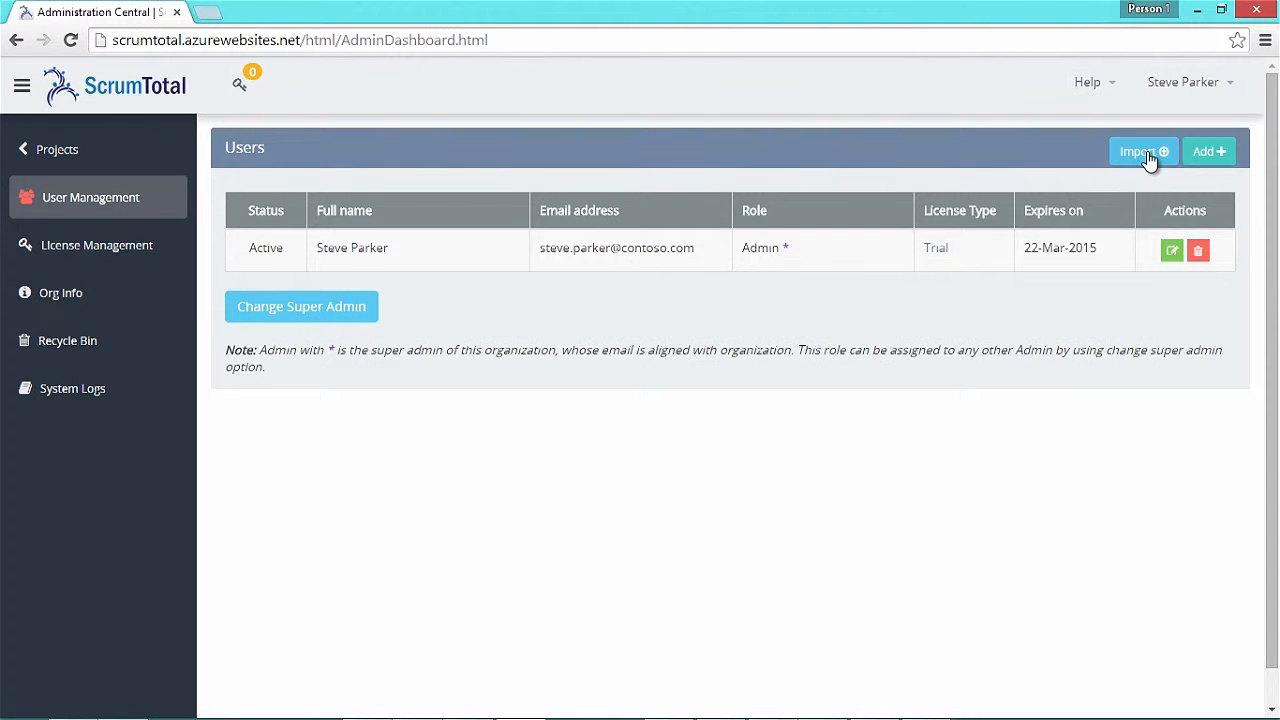
# Import the 'Import users' CSV from Downloads, adding Test user2 through Test user10
pyautogui.click(1147, 153)
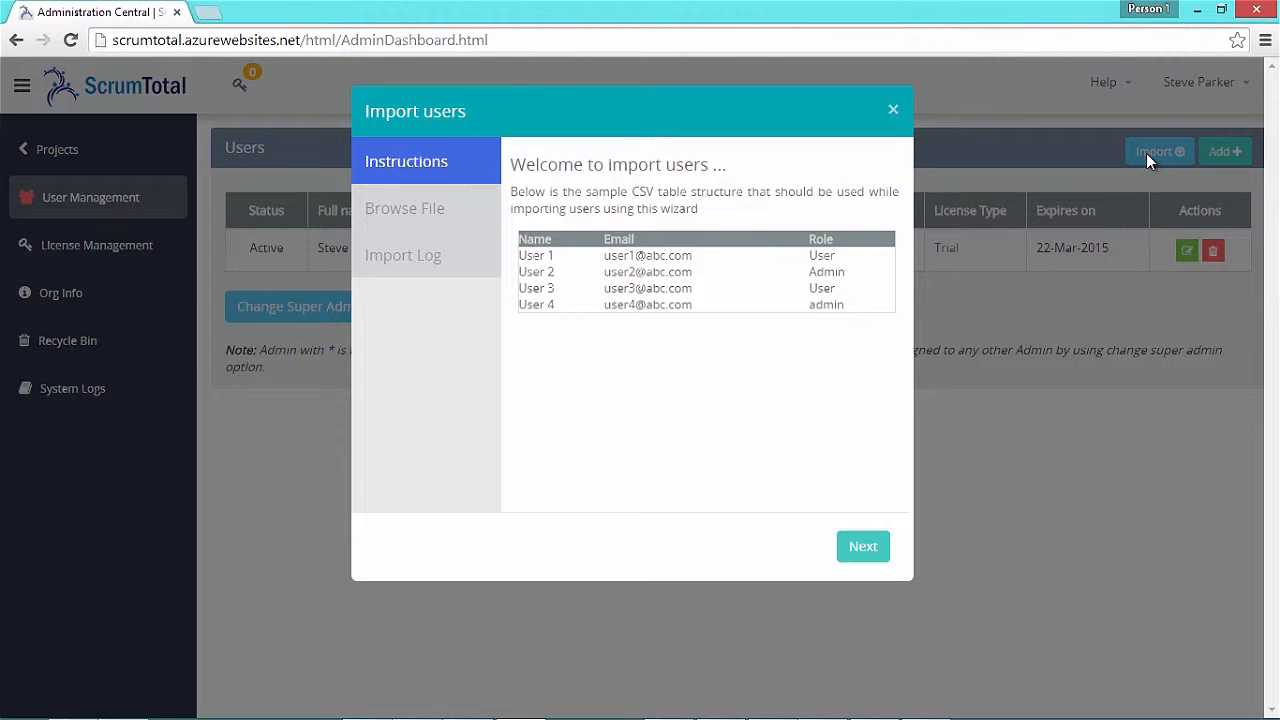
pyautogui.click(863, 548)
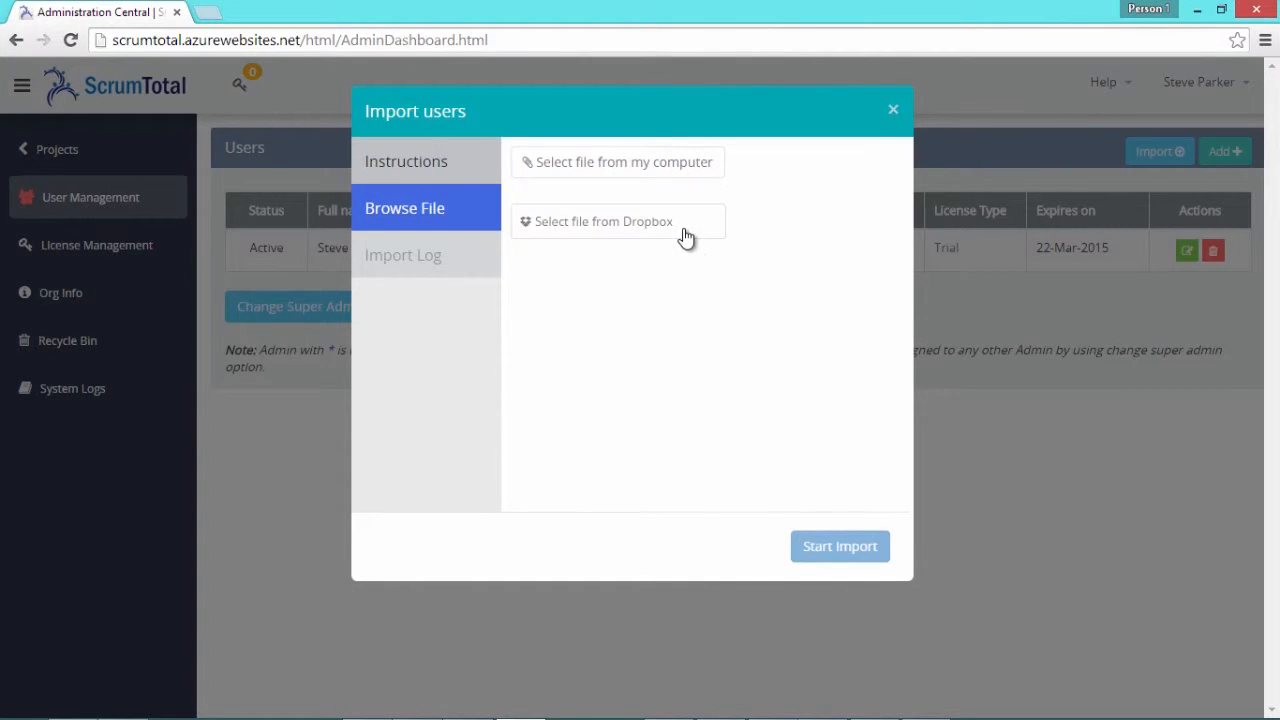
pyautogui.click(697, 168)
pyautogui.click(632, 318)
pyautogui.click(847, 567)
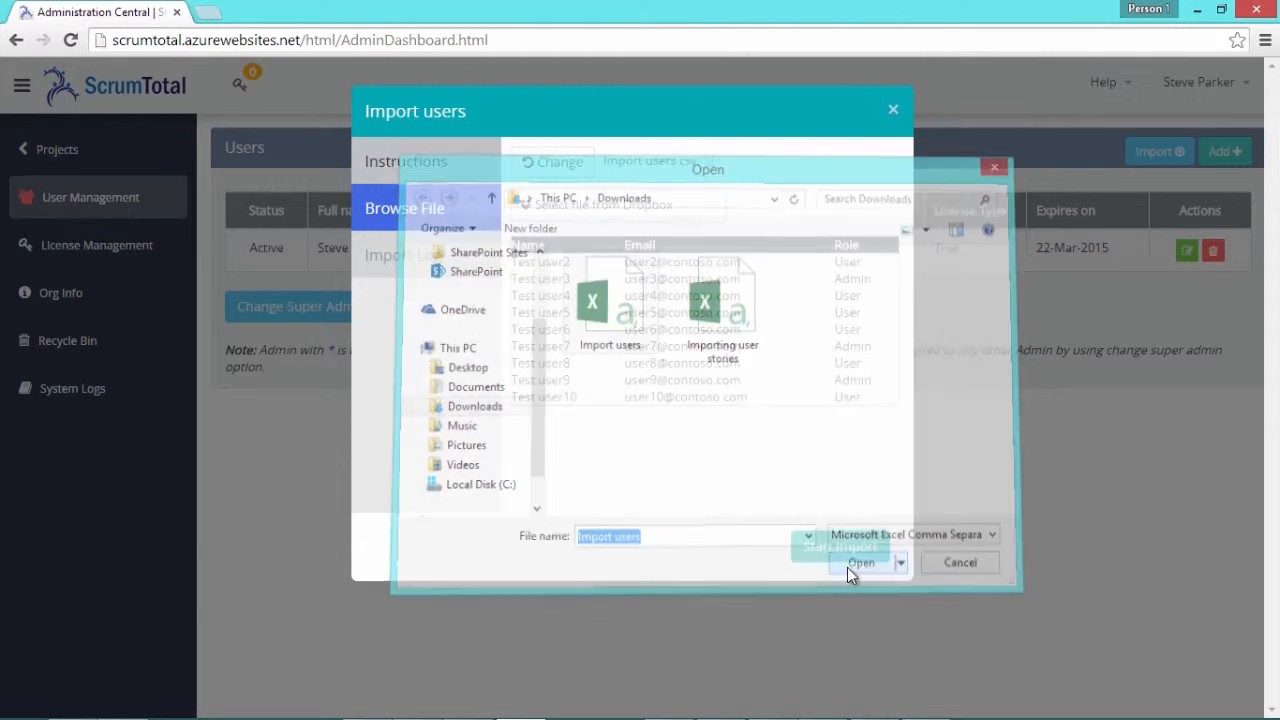
pyautogui.click(850, 548)
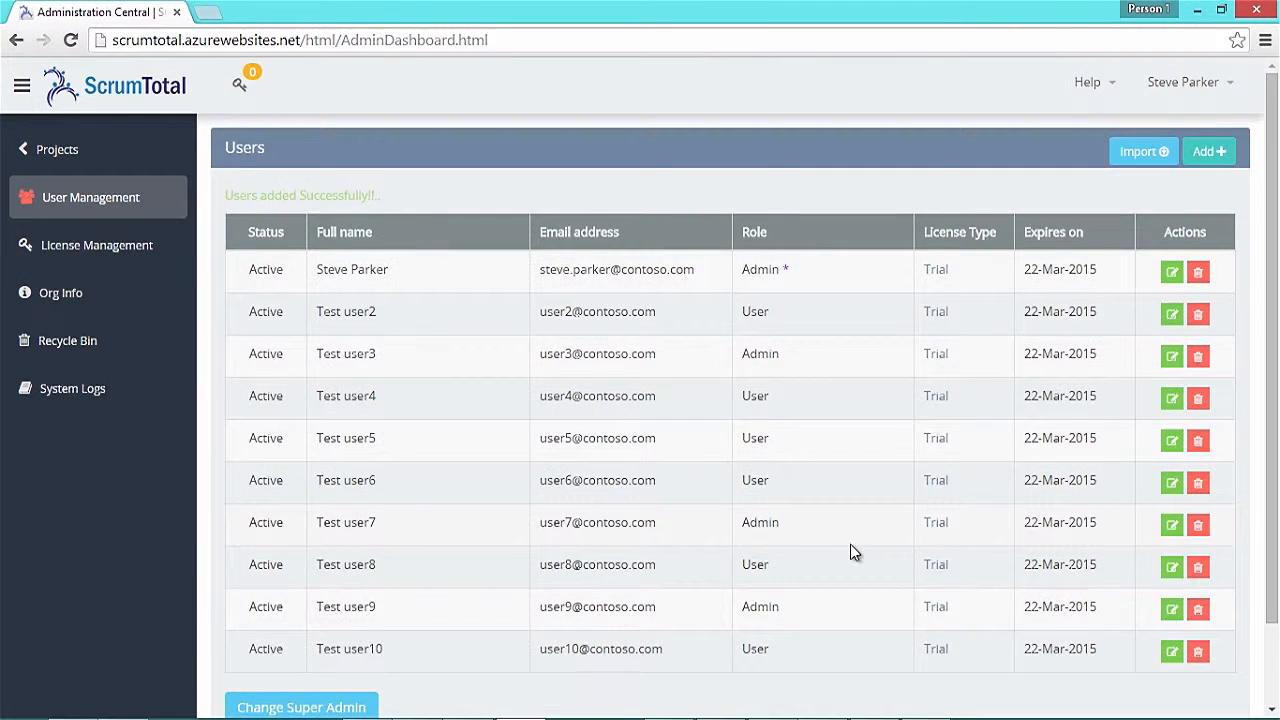
pyautogui.scroll(-1, 850, 548)
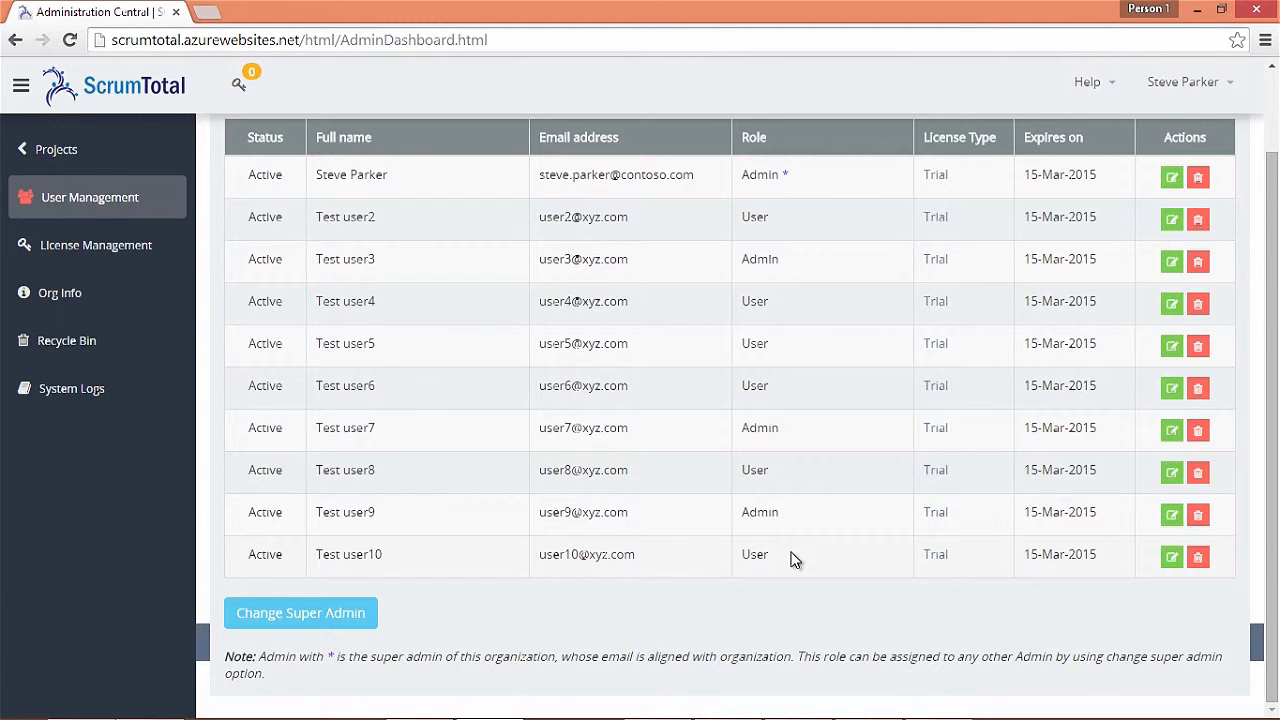
# Make Test user3 the organization's super admin and confirm the change
pyautogui.click(360, 613)
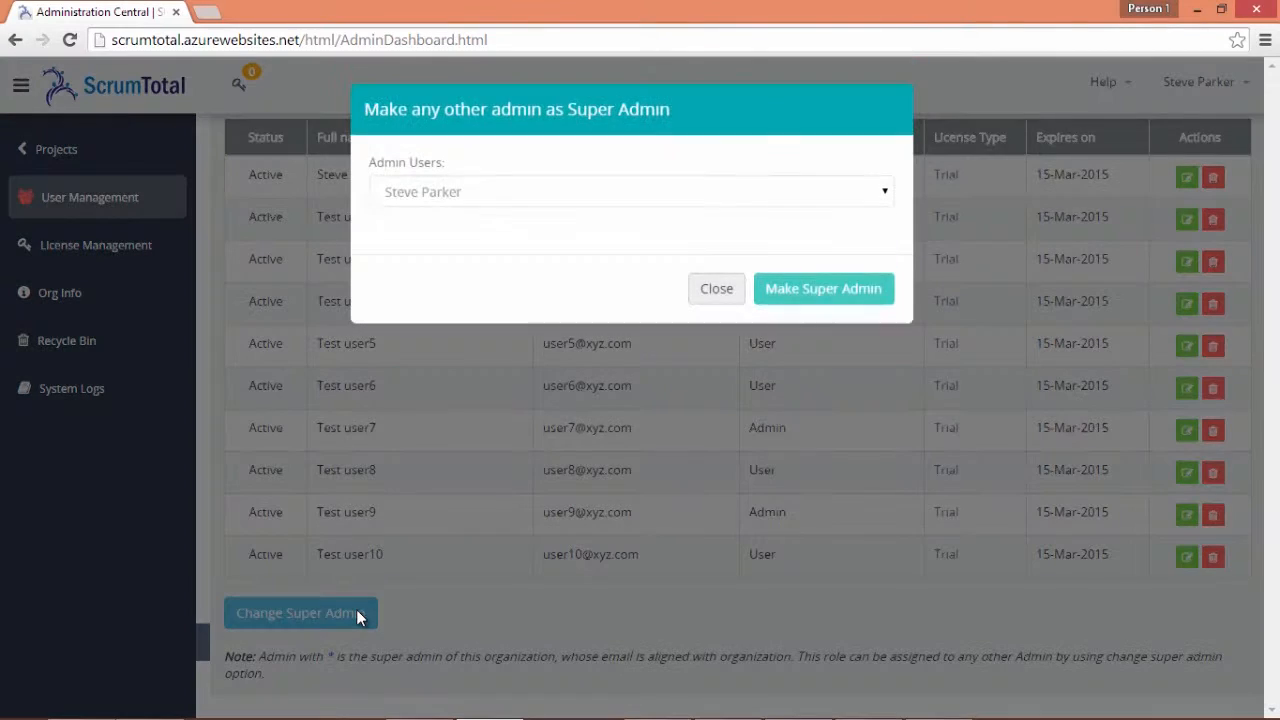
pyautogui.click(885, 196)
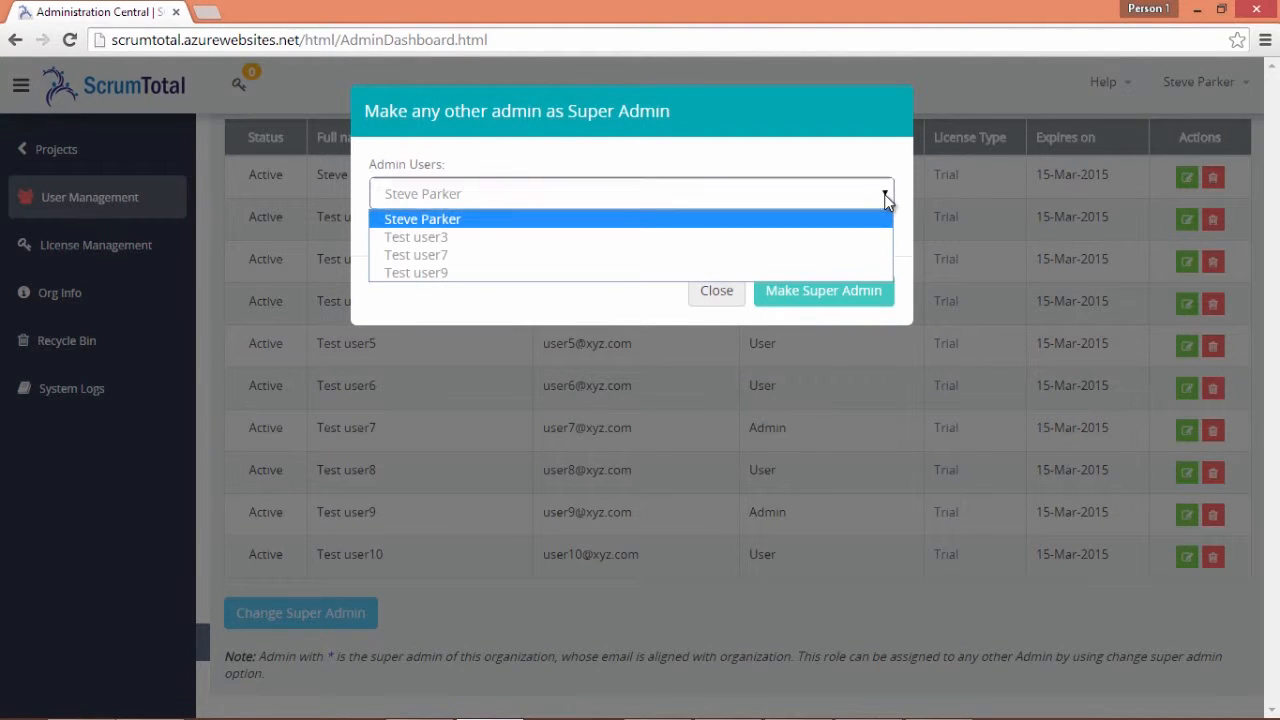
pyautogui.click(781, 237)
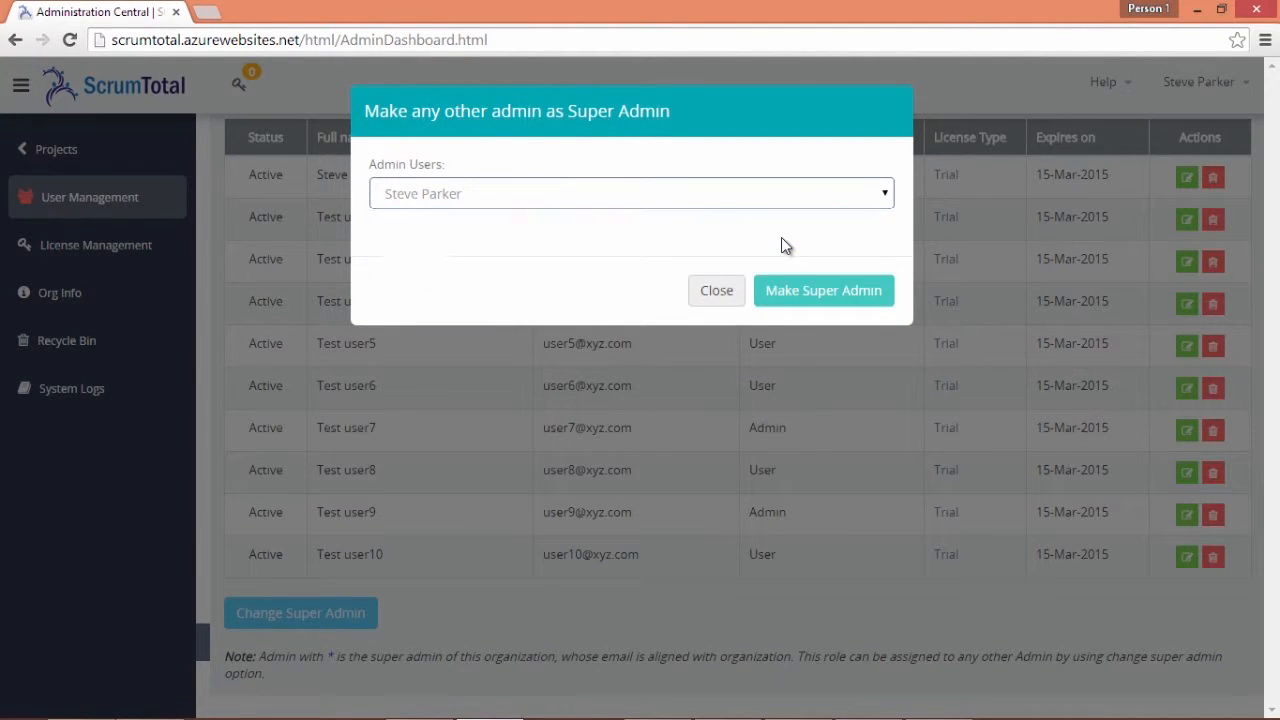
pyautogui.click(841, 292)
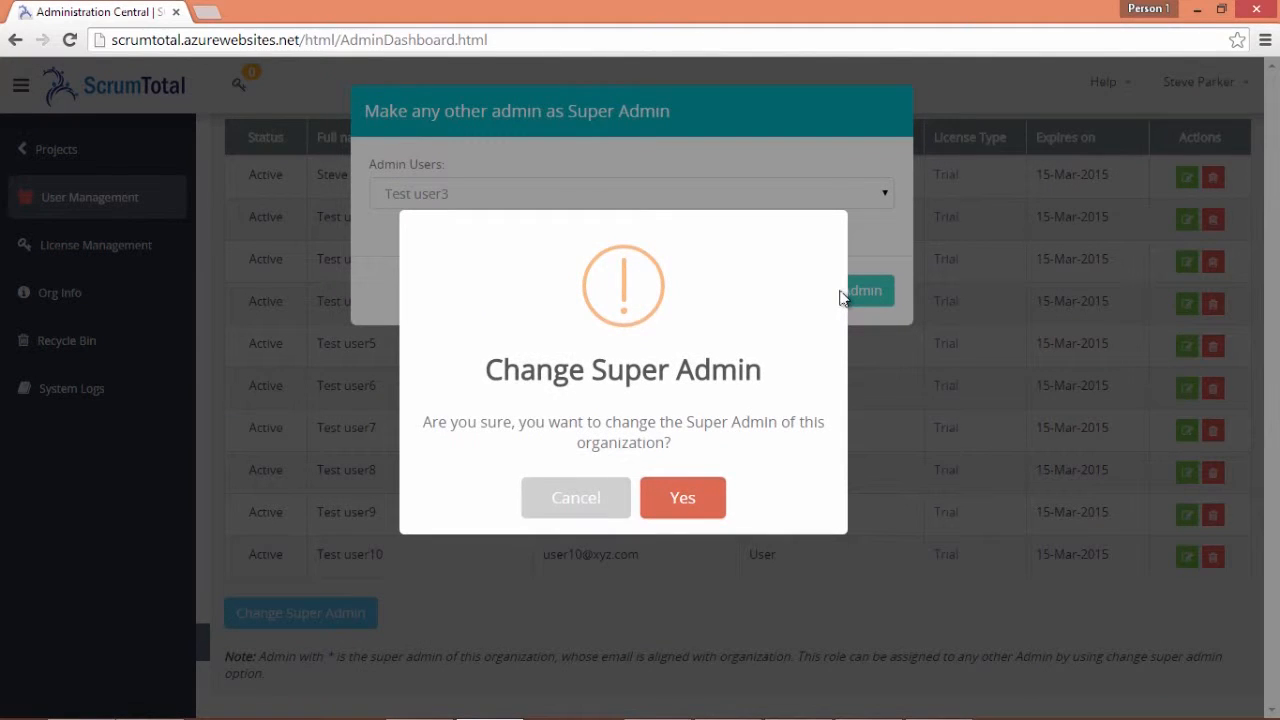
pyautogui.click(709, 497)
pyautogui.click(626, 484)
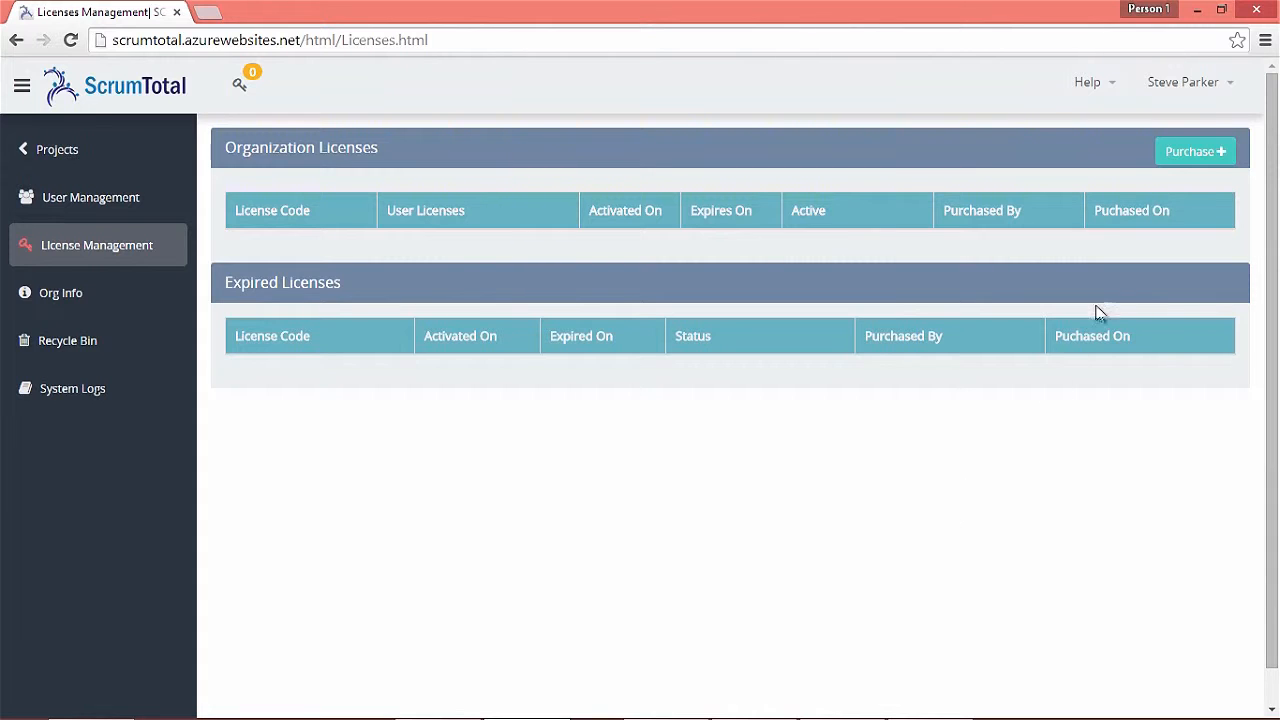
# Purchase 3 one-month licenses for $20.97 through PayPal checkout
pyautogui.click(1189, 160)
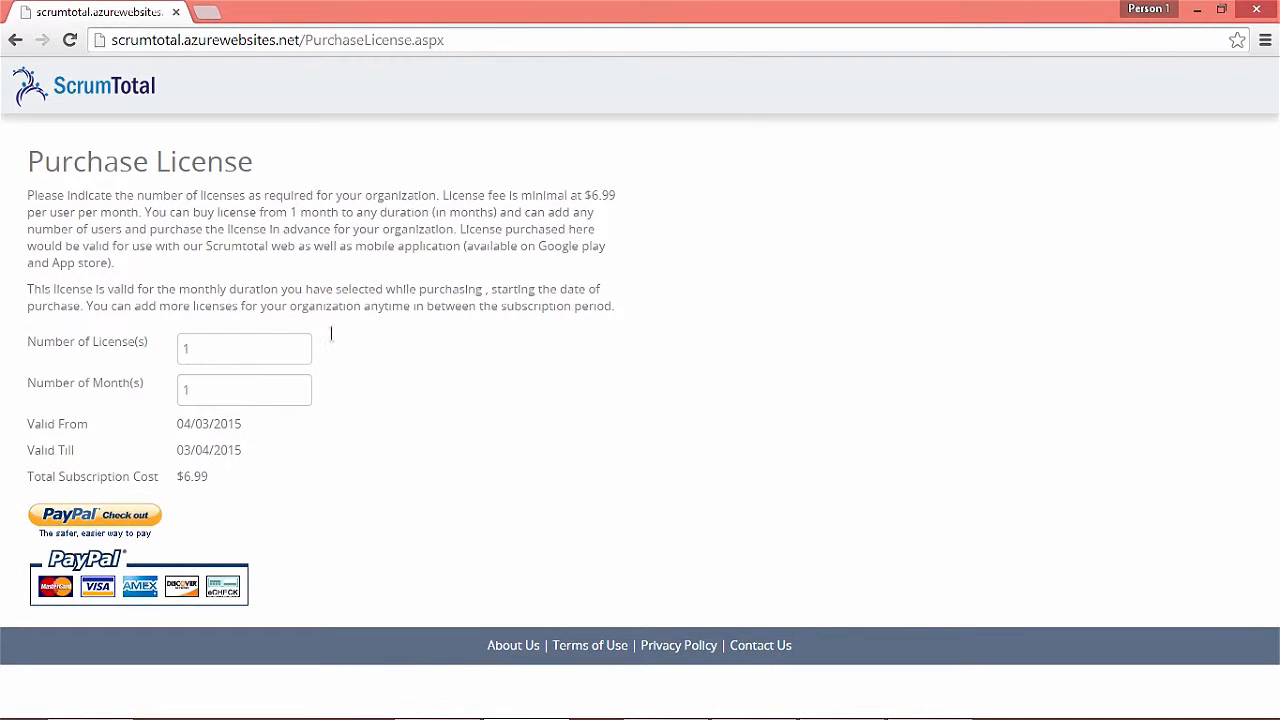
pyautogui.click(210, 355)
pyautogui.press('BackSpace')
pyautogui.write('3')
pyautogui.click(194, 379)
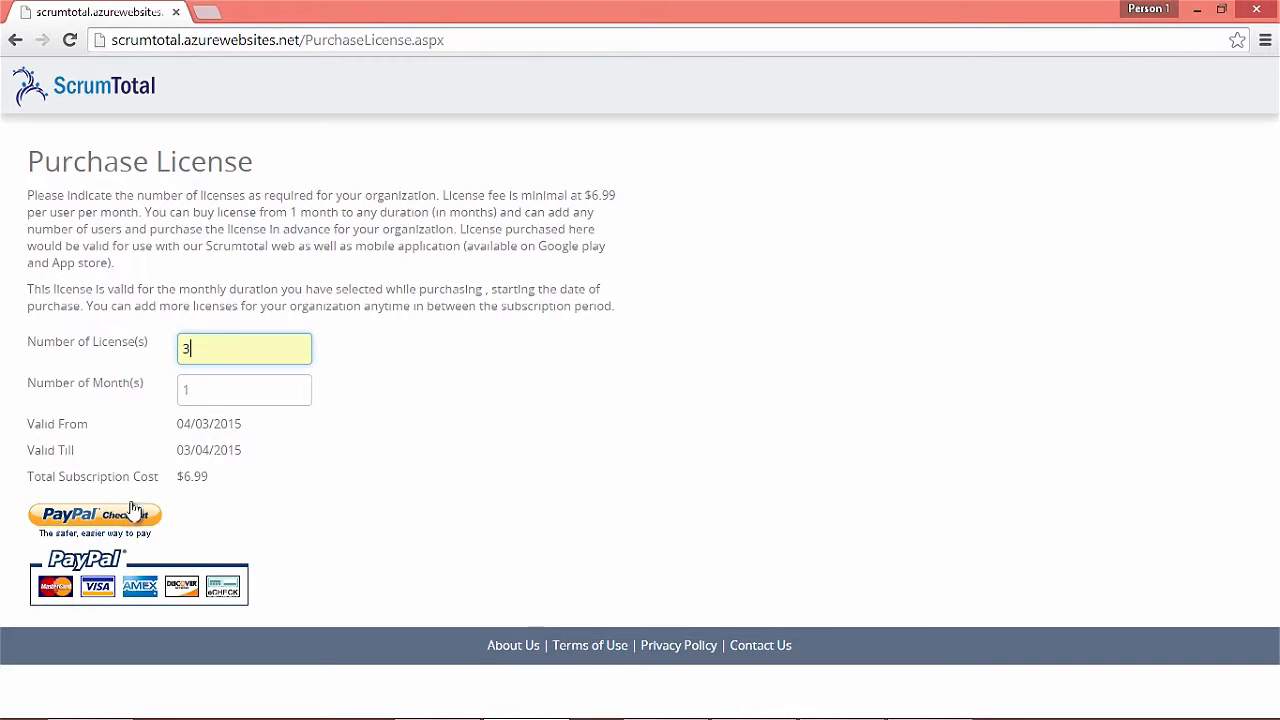
pyautogui.click(117, 528)
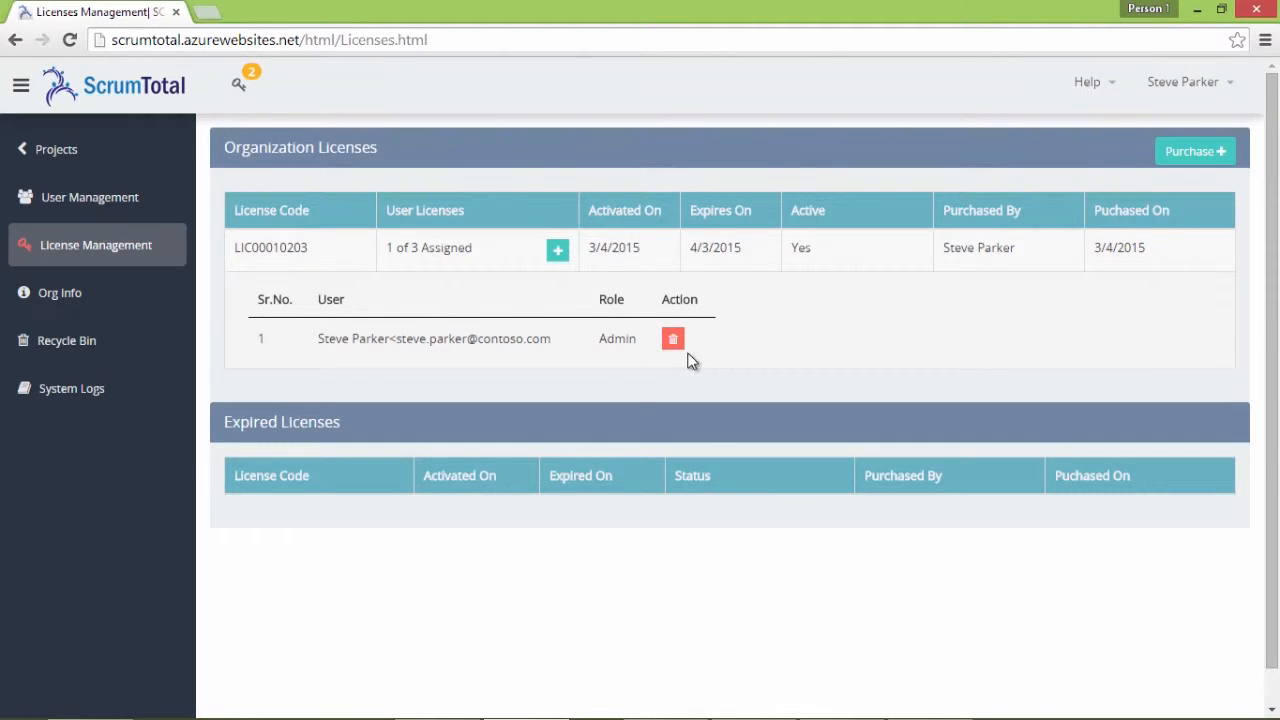
# Assign a license to Test user3 and remove Test user7's license, leaving 2 of 3 assigned
pyautogui.click(558, 251)
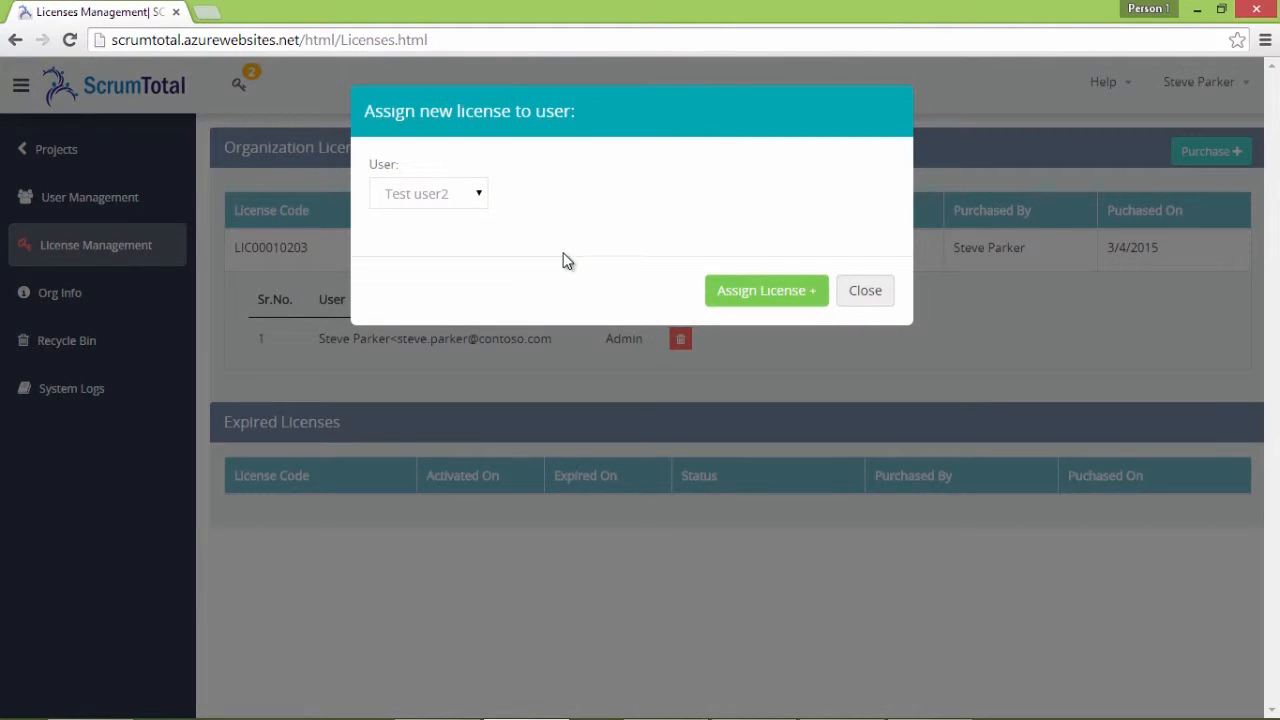
pyautogui.click(472, 200)
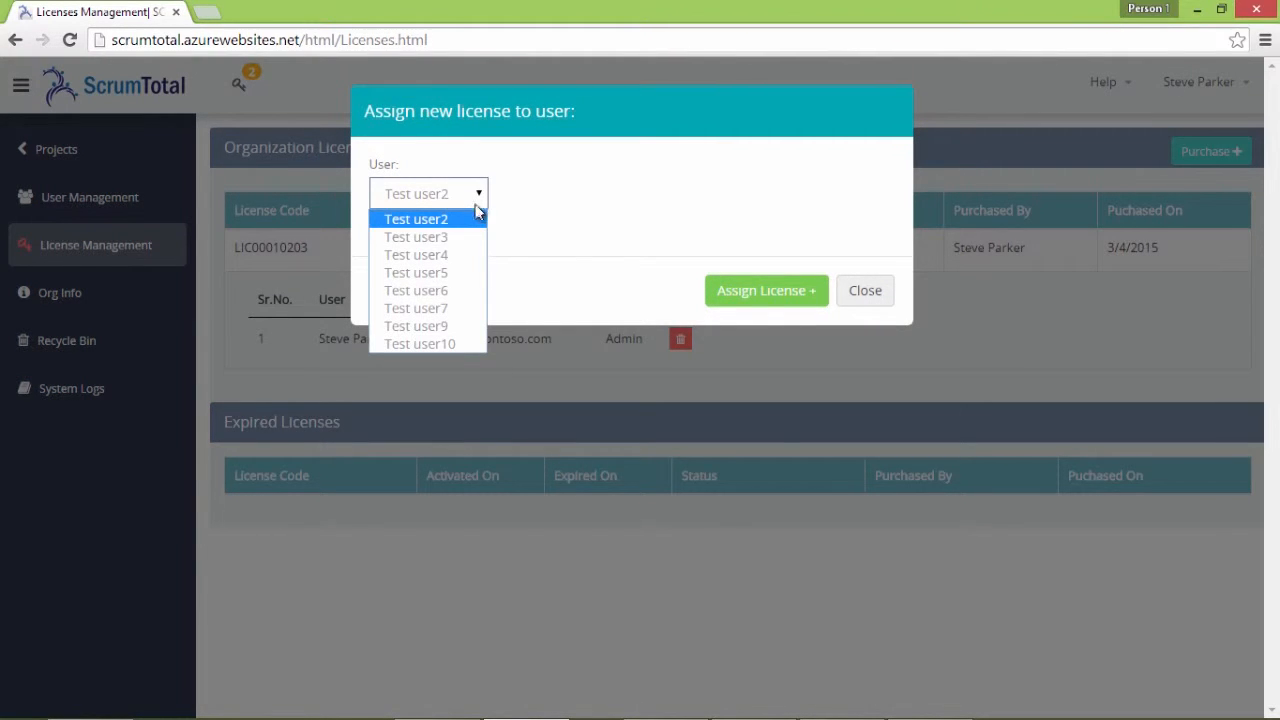
pyautogui.click(466, 237)
pyautogui.click(708, 297)
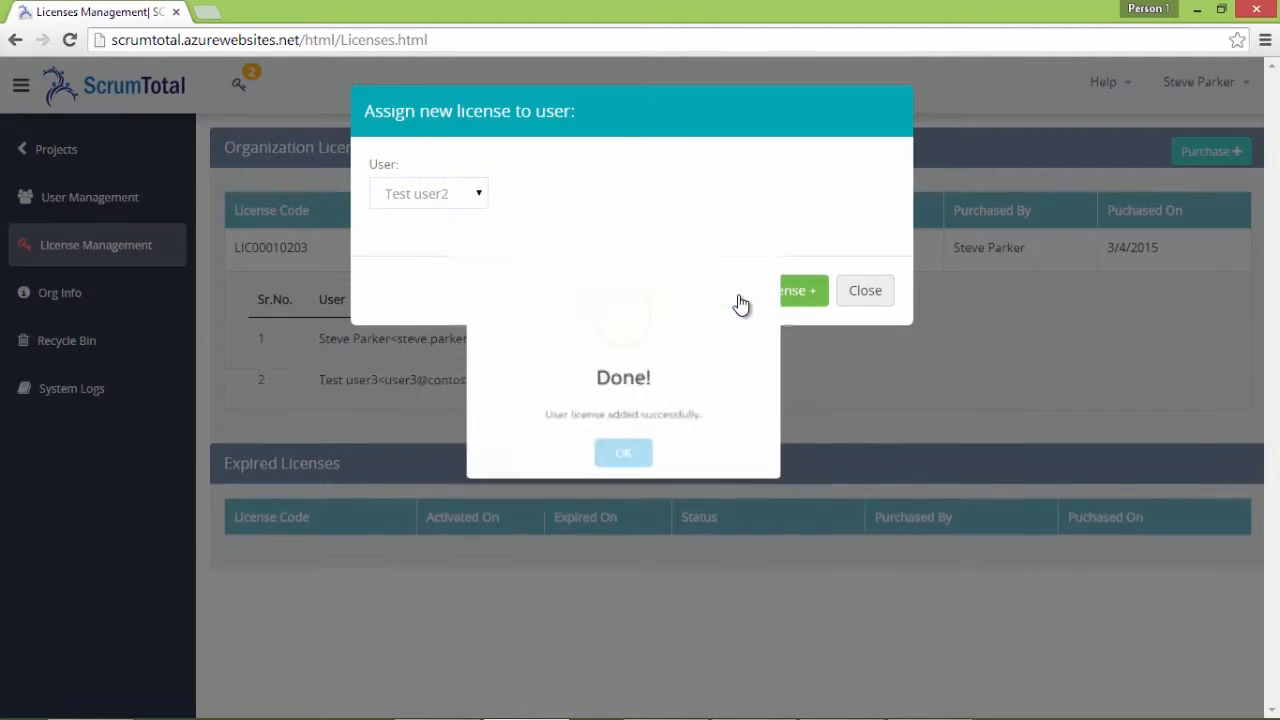
pyautogui.click(630, 488)
pyautogui.click(886, 300)
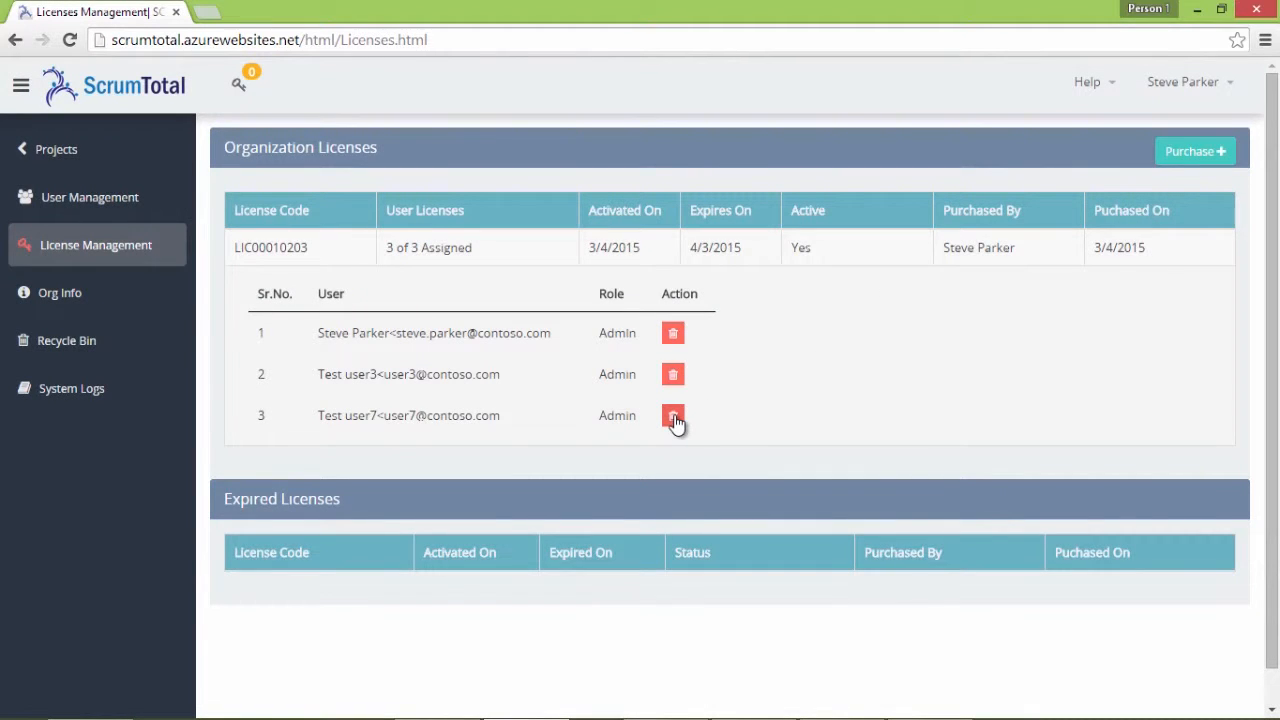
pyautogui.click(673, 417)
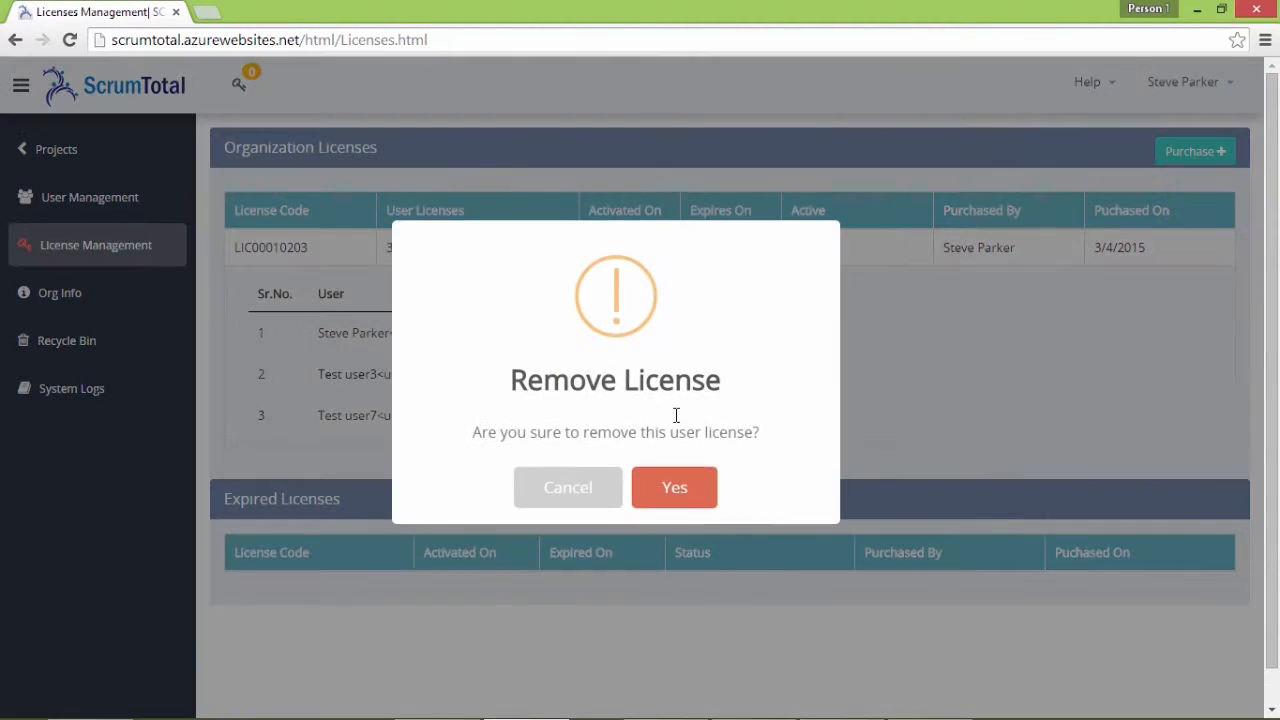
pyautogui.click(677, 492)
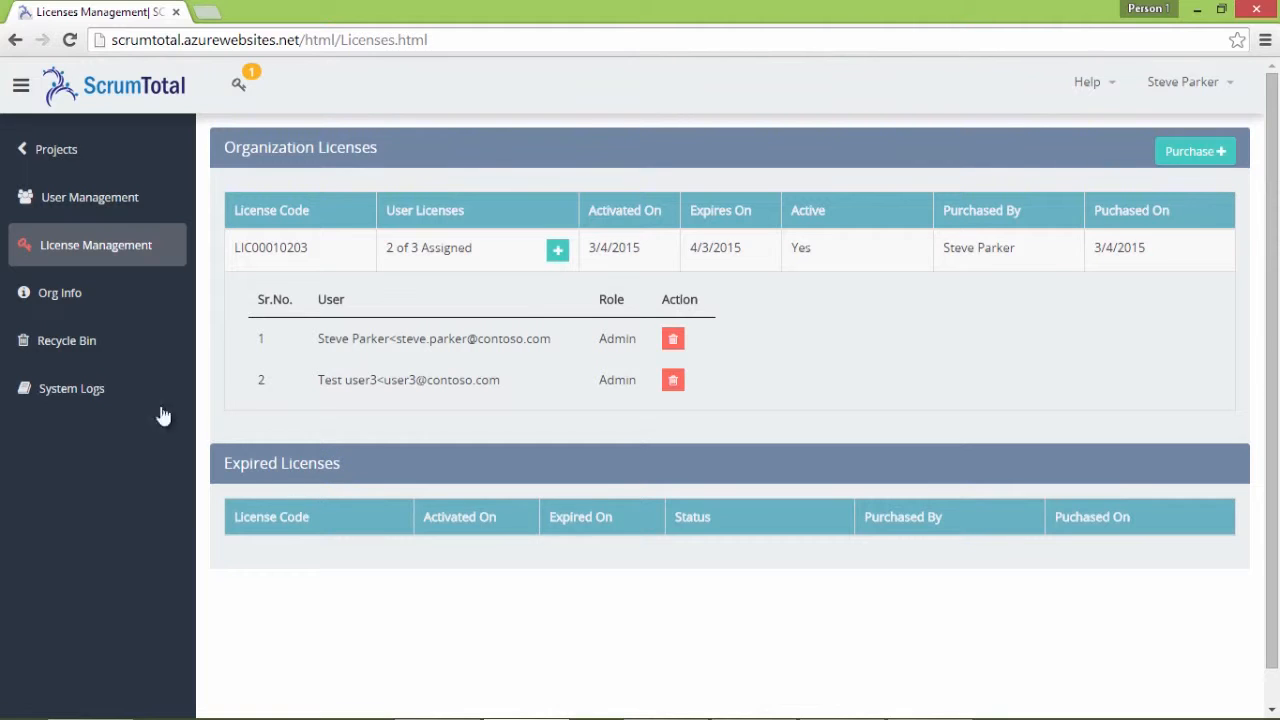
# Review the Recycle Bin's deleted user stories and work items
pyautogui.click(99, 343)
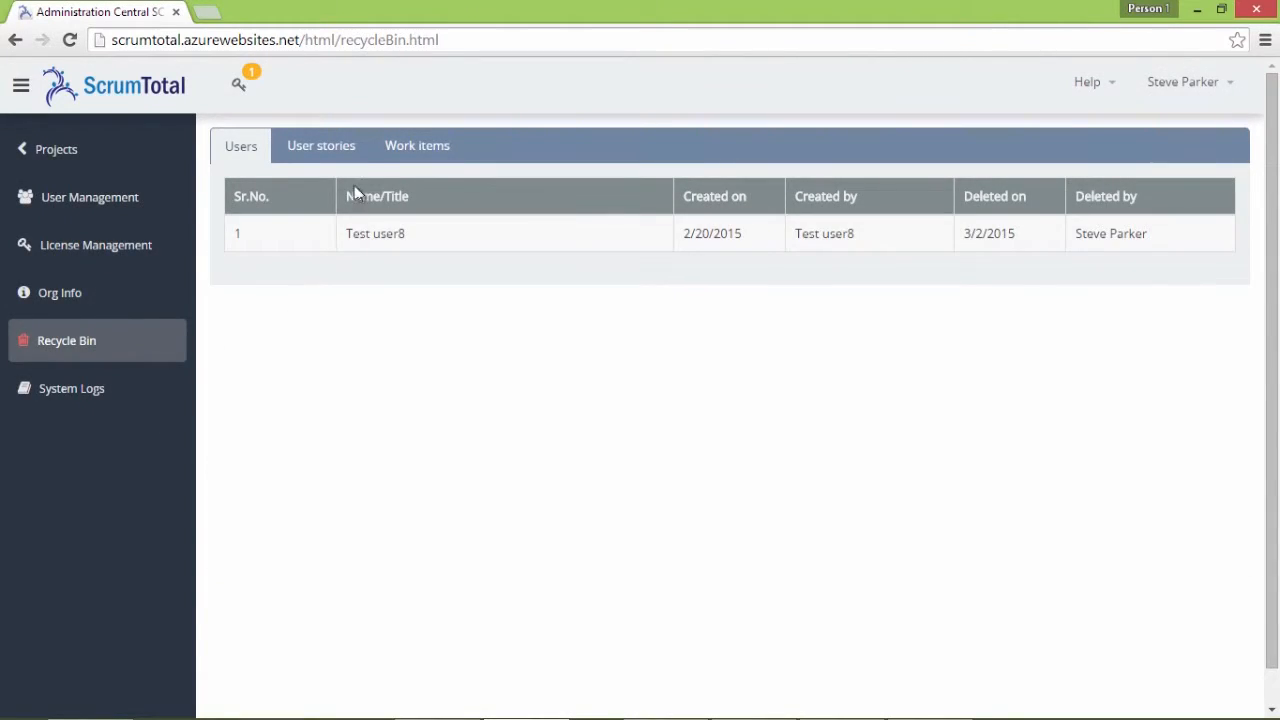
pyautogui.click(347, 158)
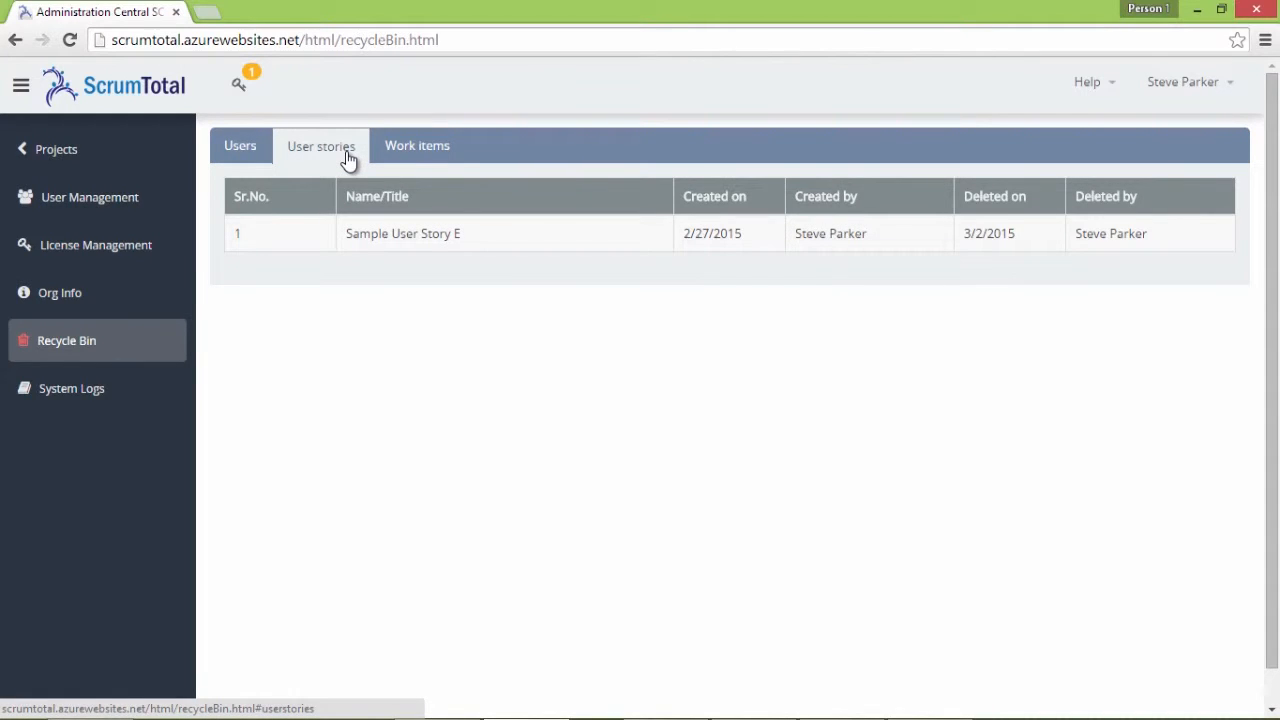
pyautogui.click(420, 160)
pyautogui.click(347, 160)
# Review the System Logs for projects, teams, sprints, user stories and work items
pyautogui.click(100, 388)
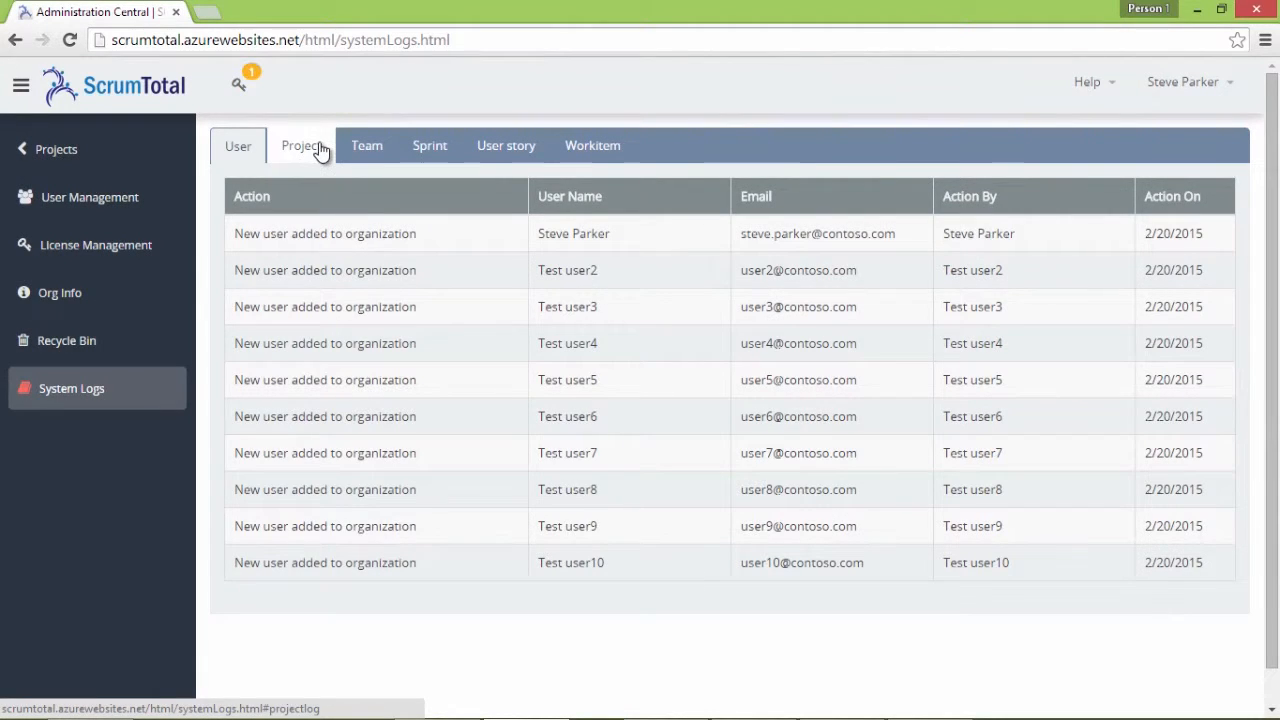
pyautogui.click(320, 148)
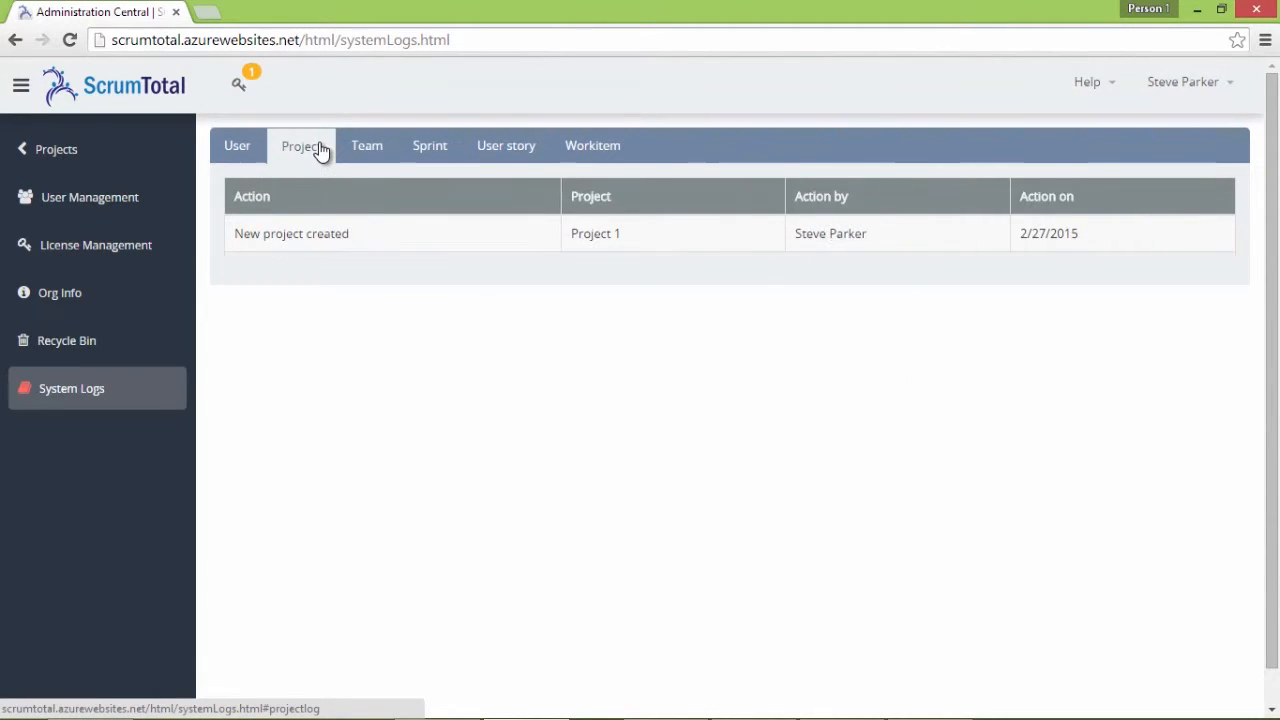
pyautogui.click(381, 159)
pyautogui.click(438, 160)
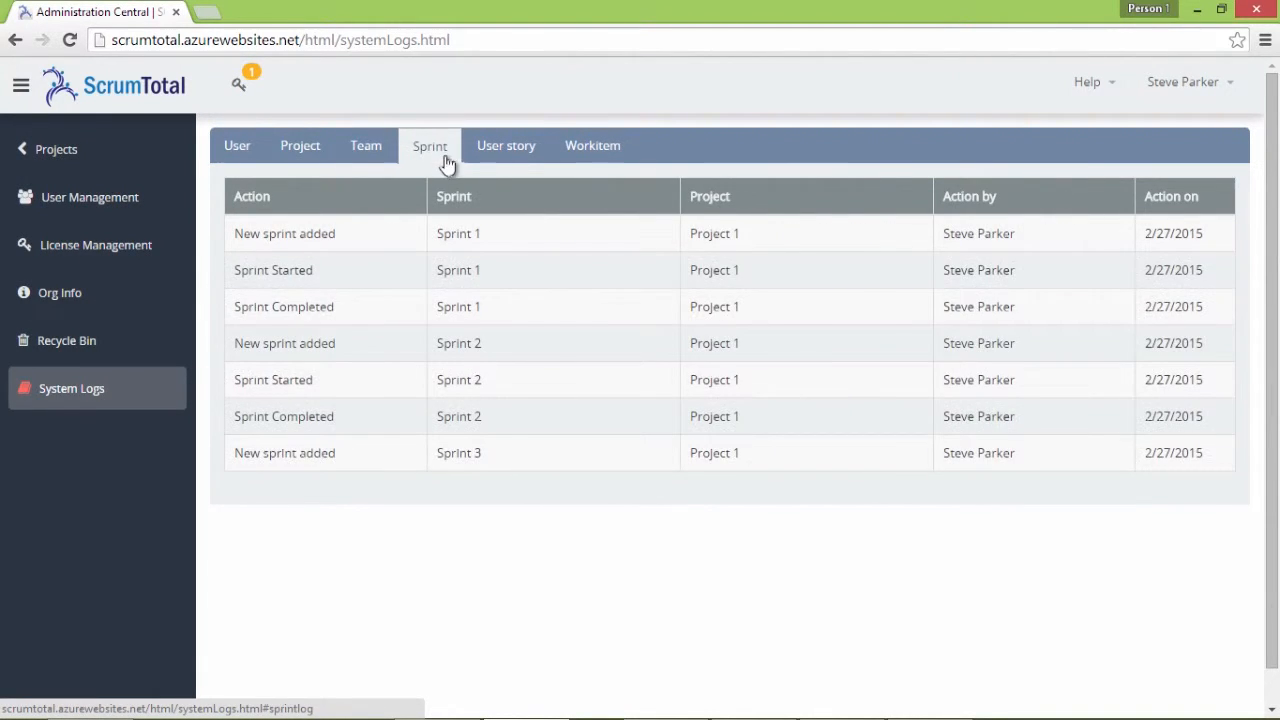
pyautogui.click(506, 160)
pyautogui.click(585, 156)
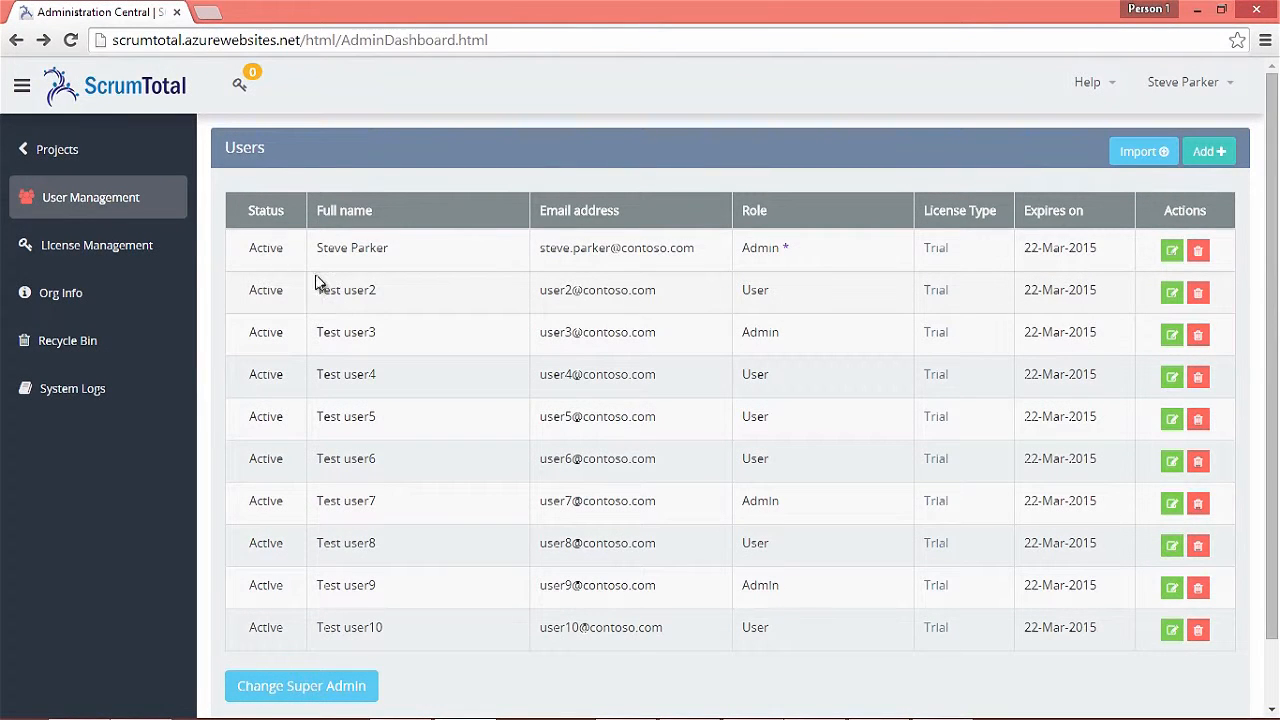
# Create project 'Project 1' with description 'This is a sample project.' and save it
pyautogui.click(74, 147)
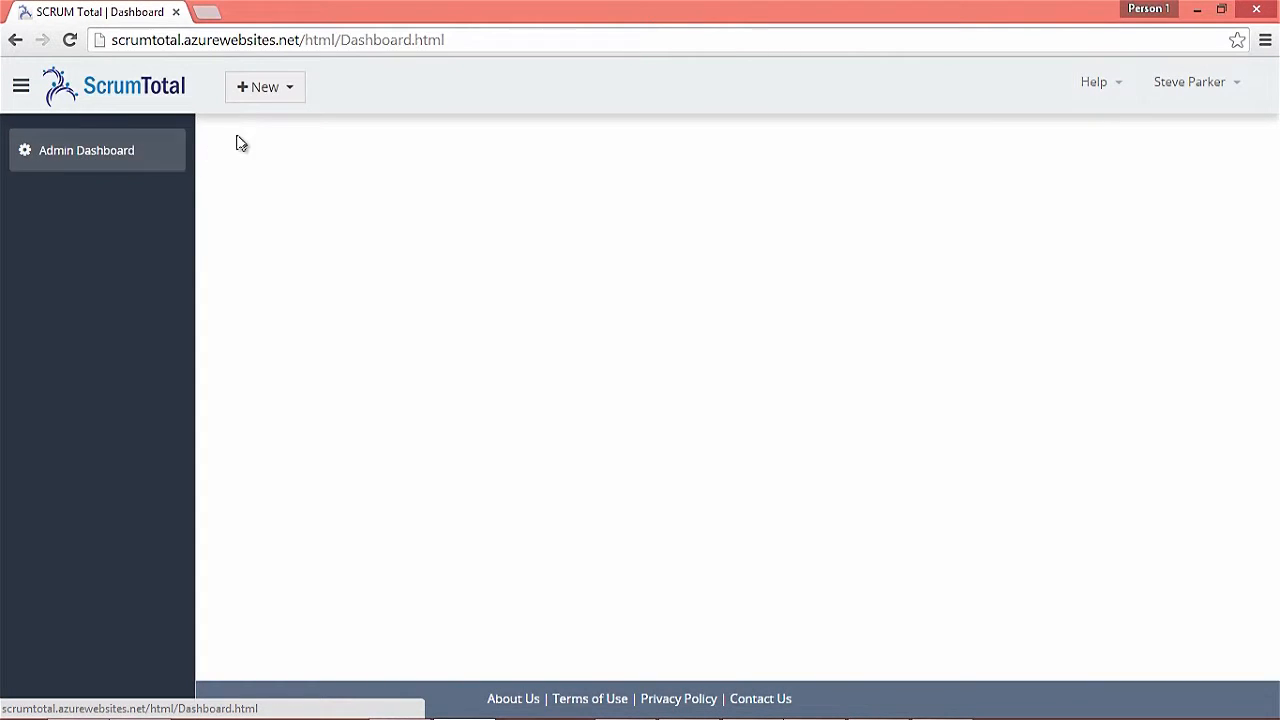
pyautogui.click(285, 95)
pyautogui.click(307, 135)
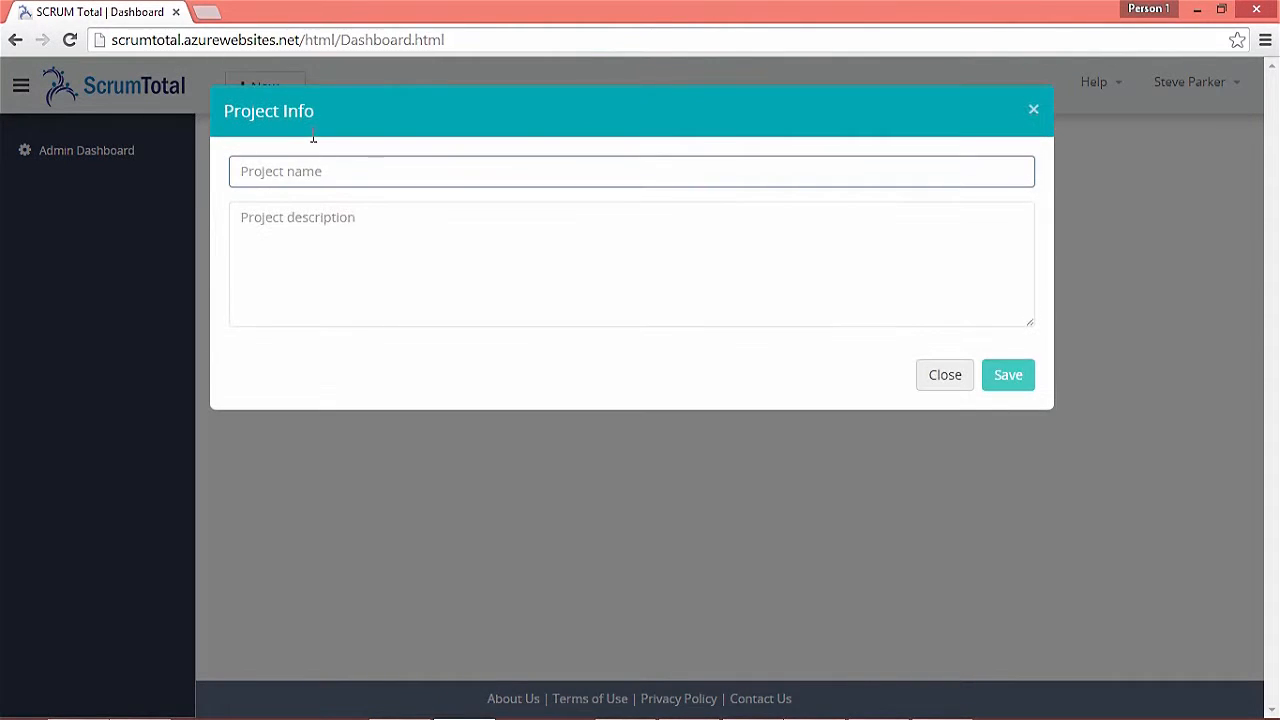
pyautogui.write('Project 1')
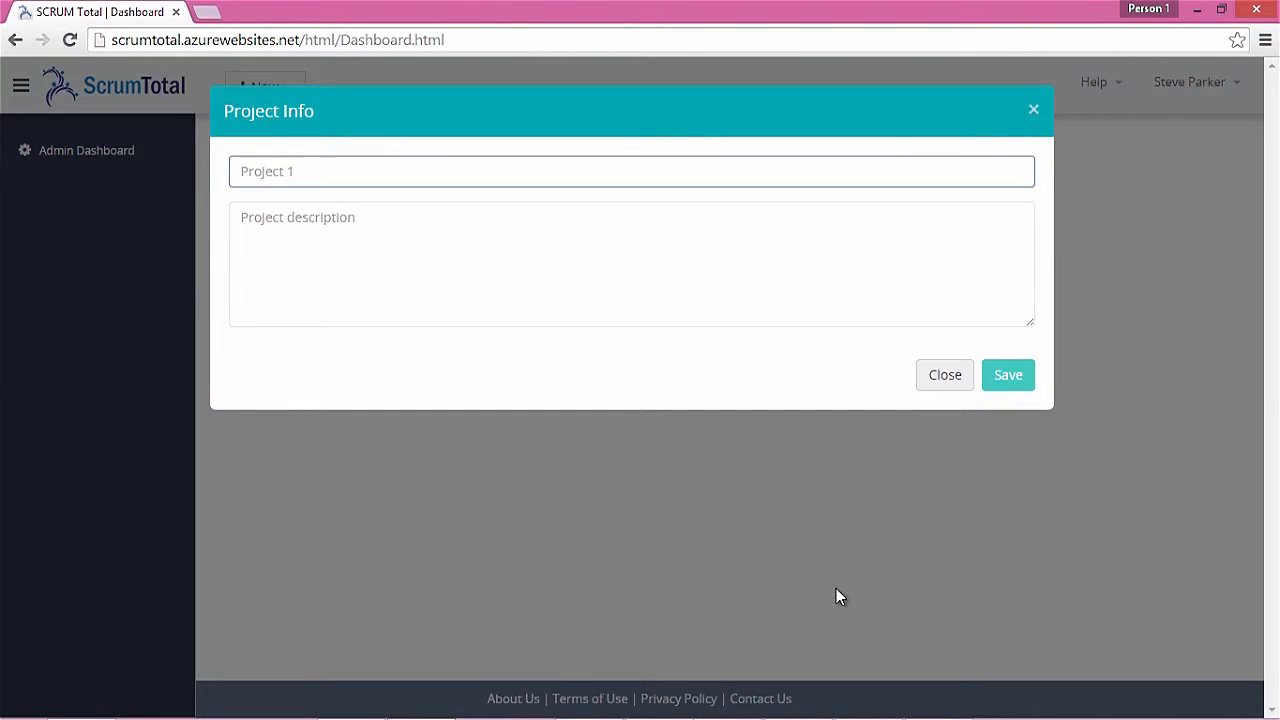
pyautogui.press('Tab')
pyautogui.write('This')
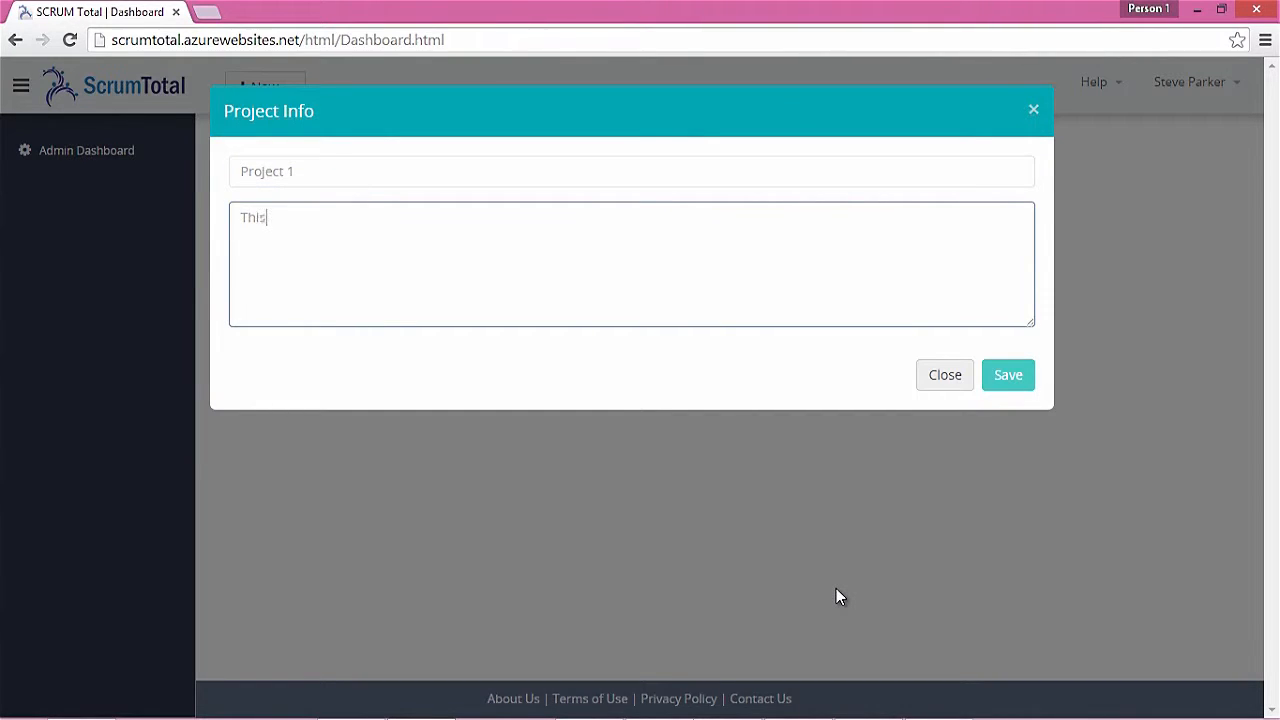
pyautogui.write(' is a sample project.')
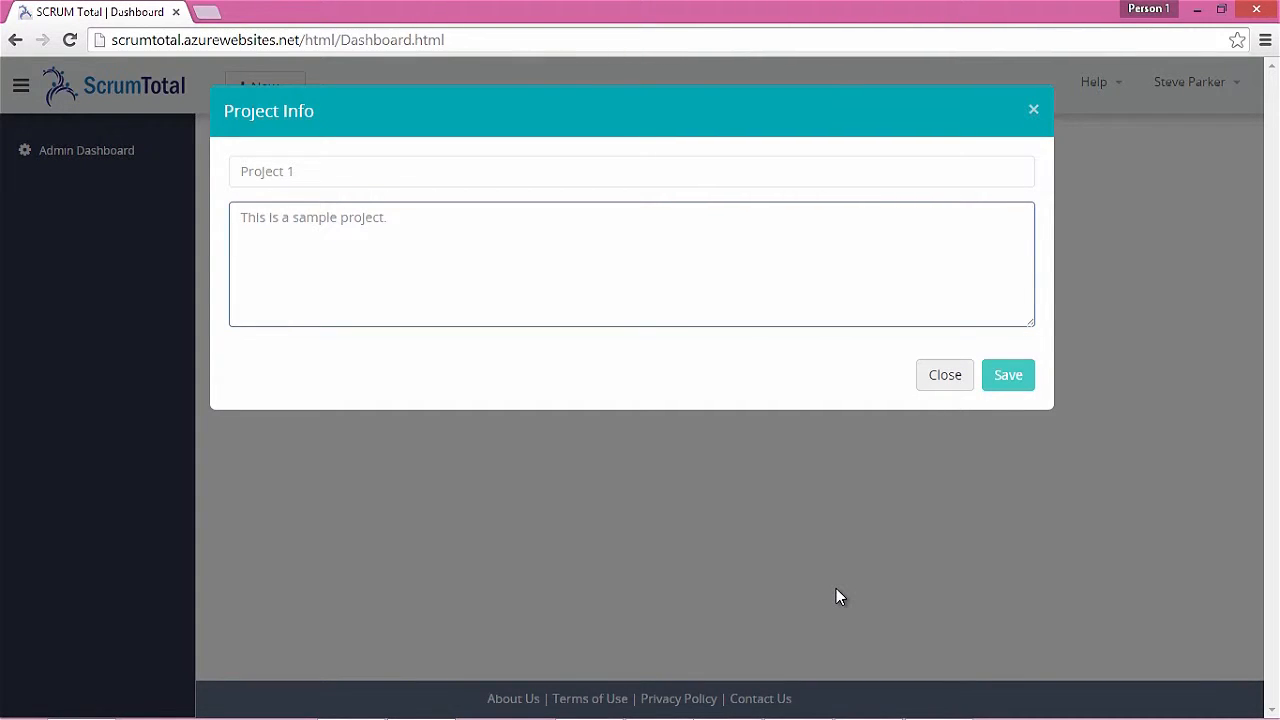
pyautogui.click(1003, 388)
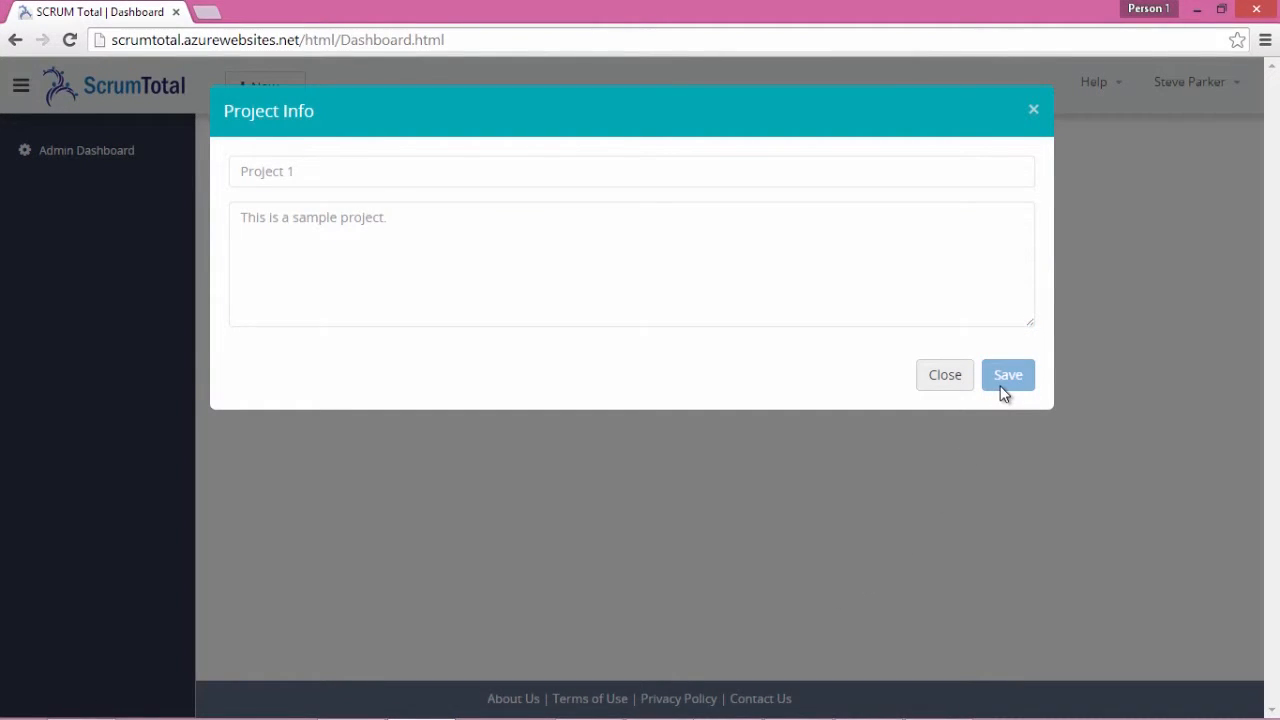
# Create 'Team 1' with the only available user added as Product Owner
pyautogui.write('Team 1')
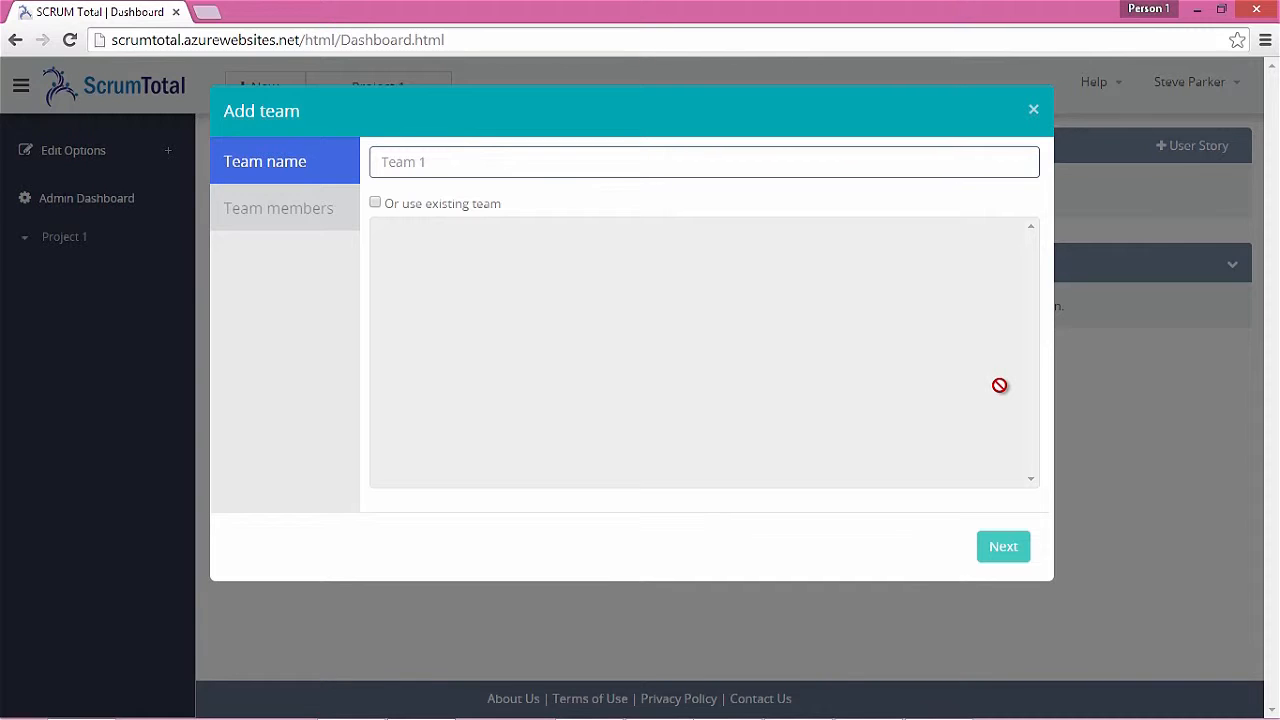
pyautogui.click(1002, 548)
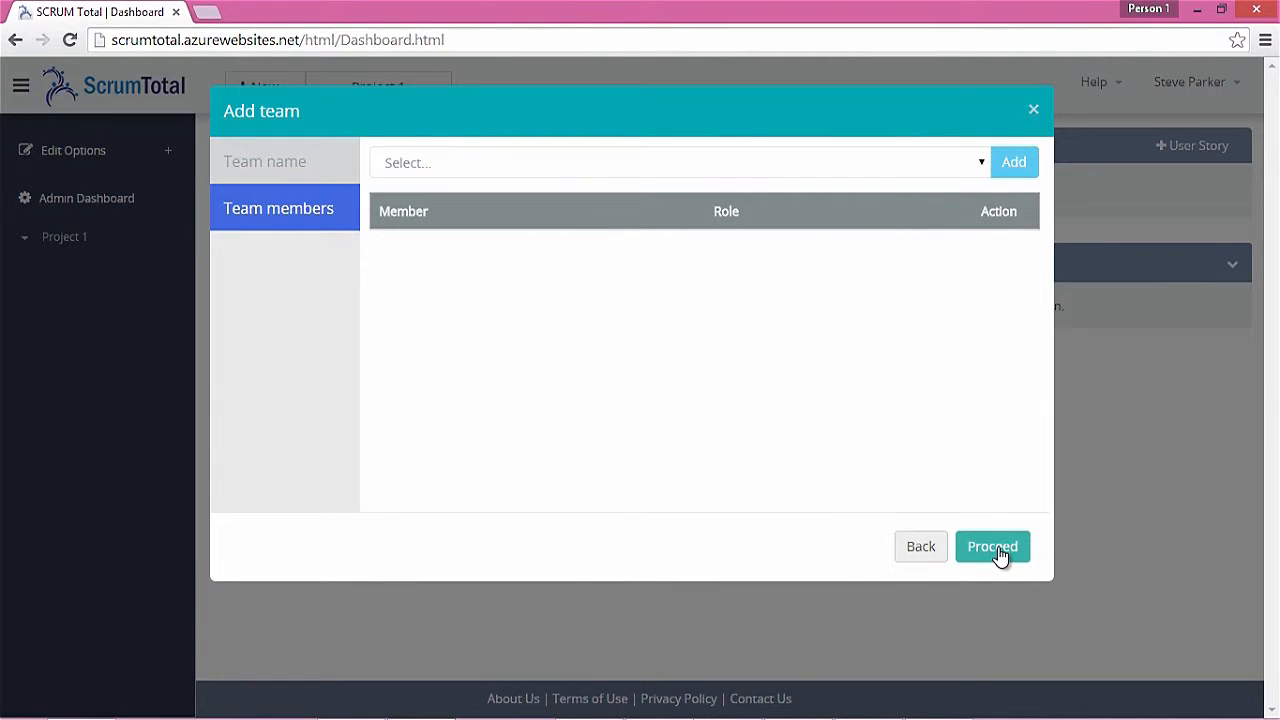
pyautogui.click(979, 164)
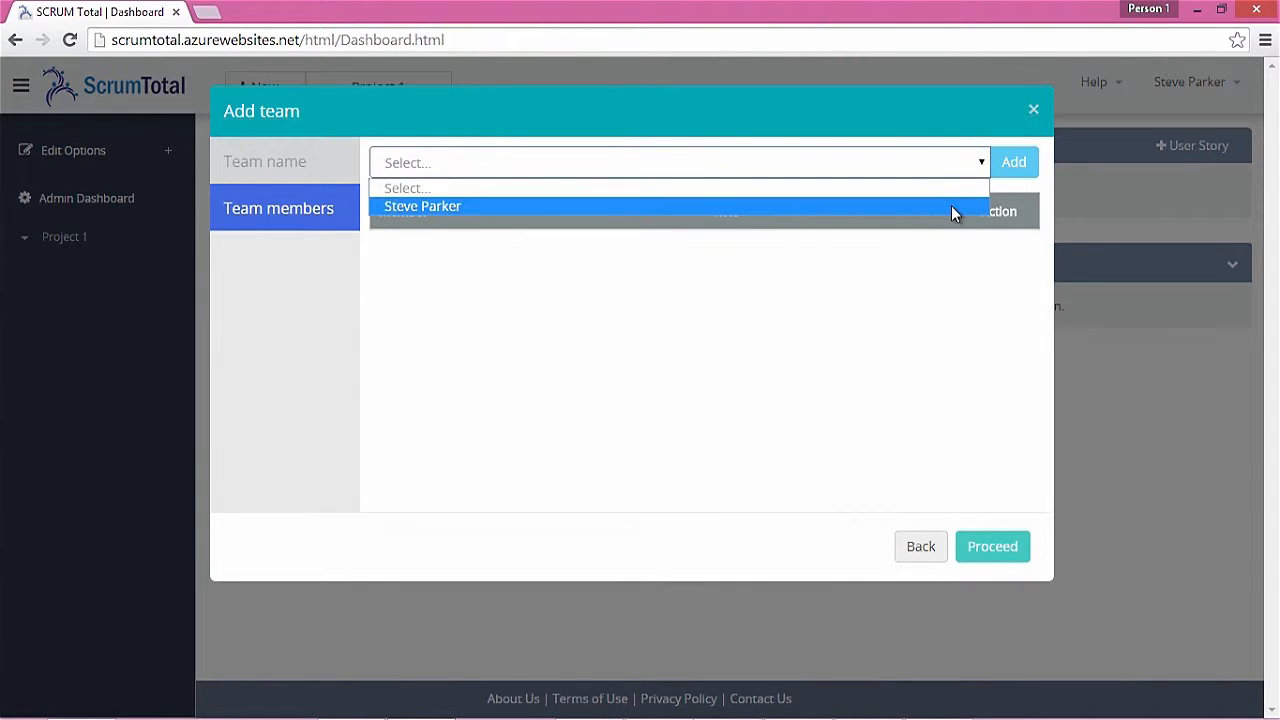
pyautogui.click(951, 205)
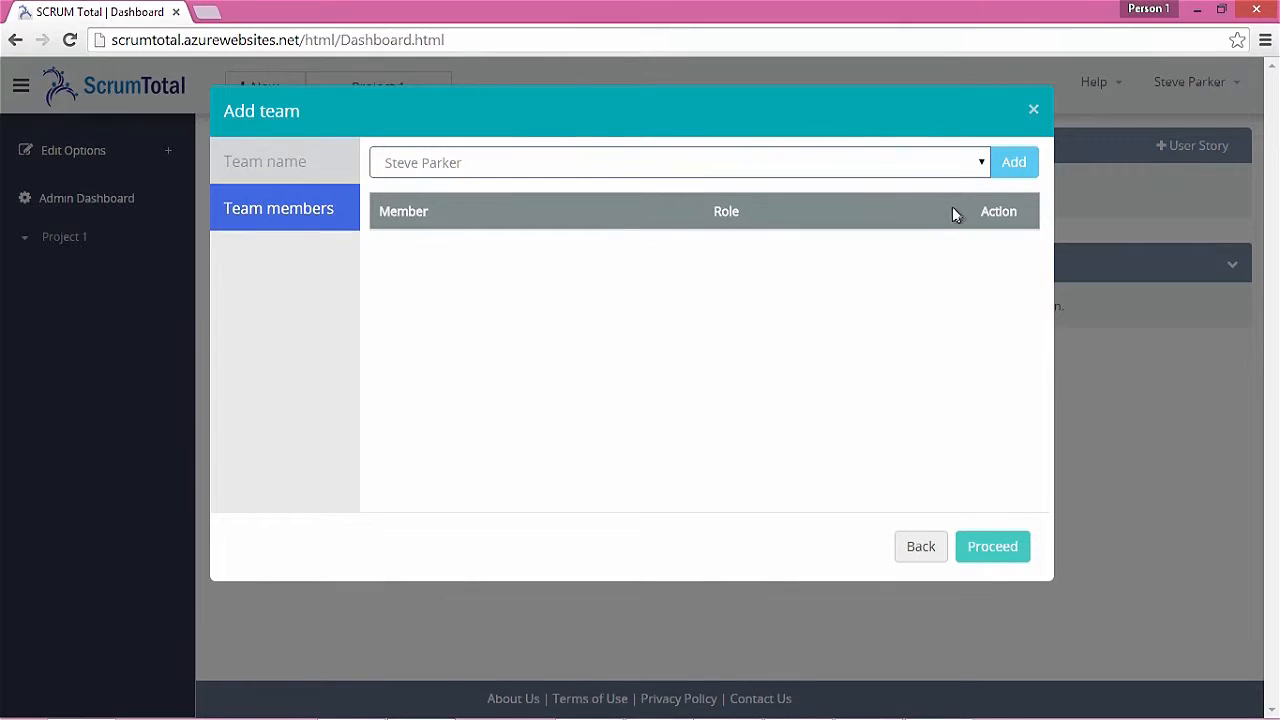
pyautogui.click(1012, 165)
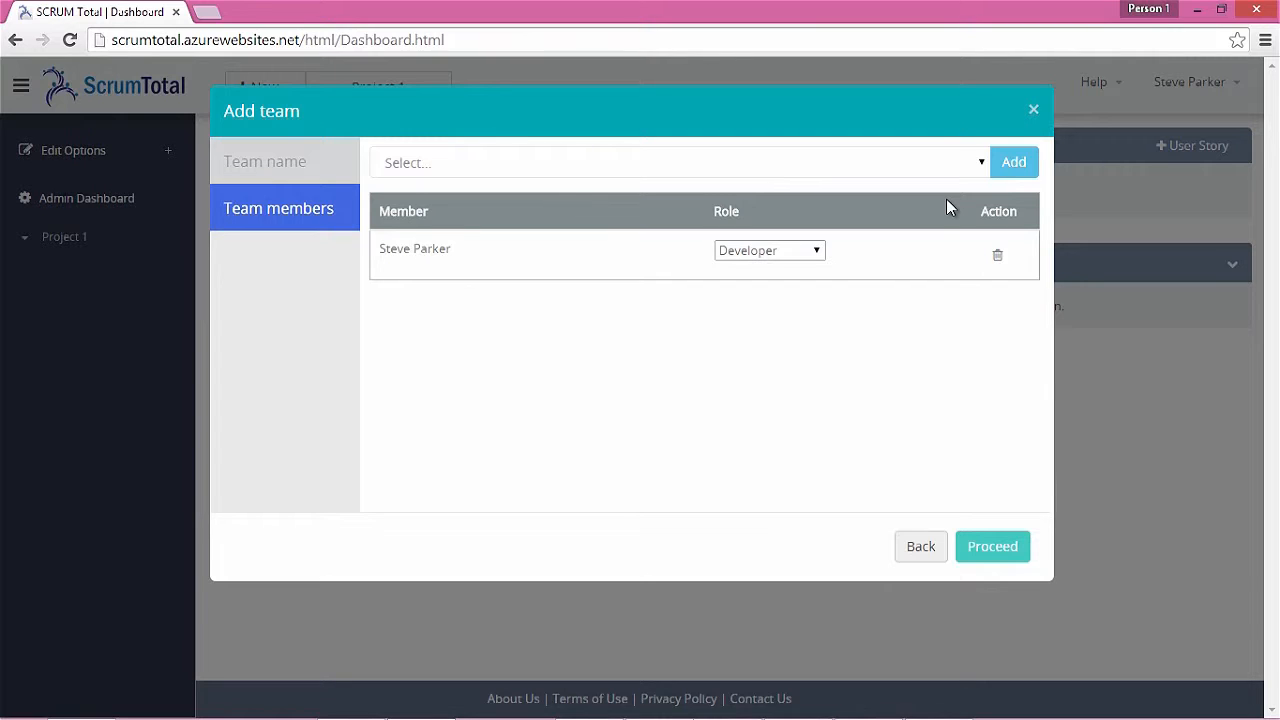
pyautogui.click(815, 252)
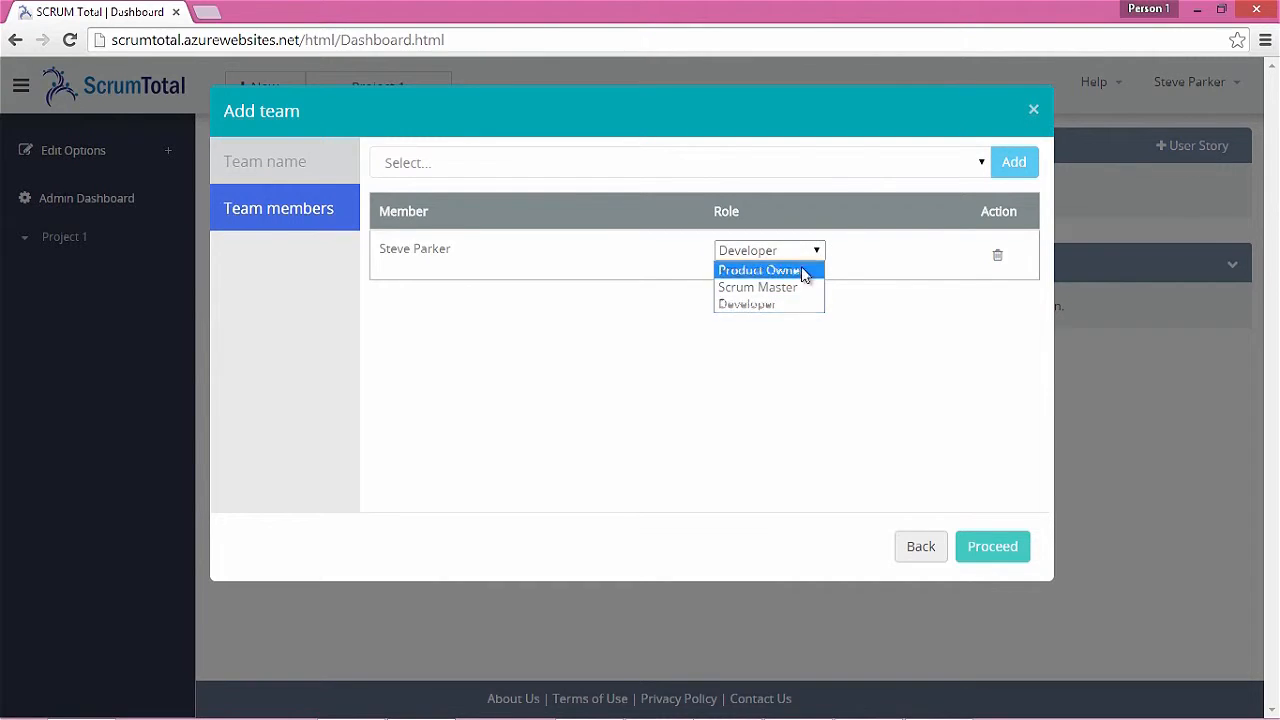
pyautogui.click(800, 272)
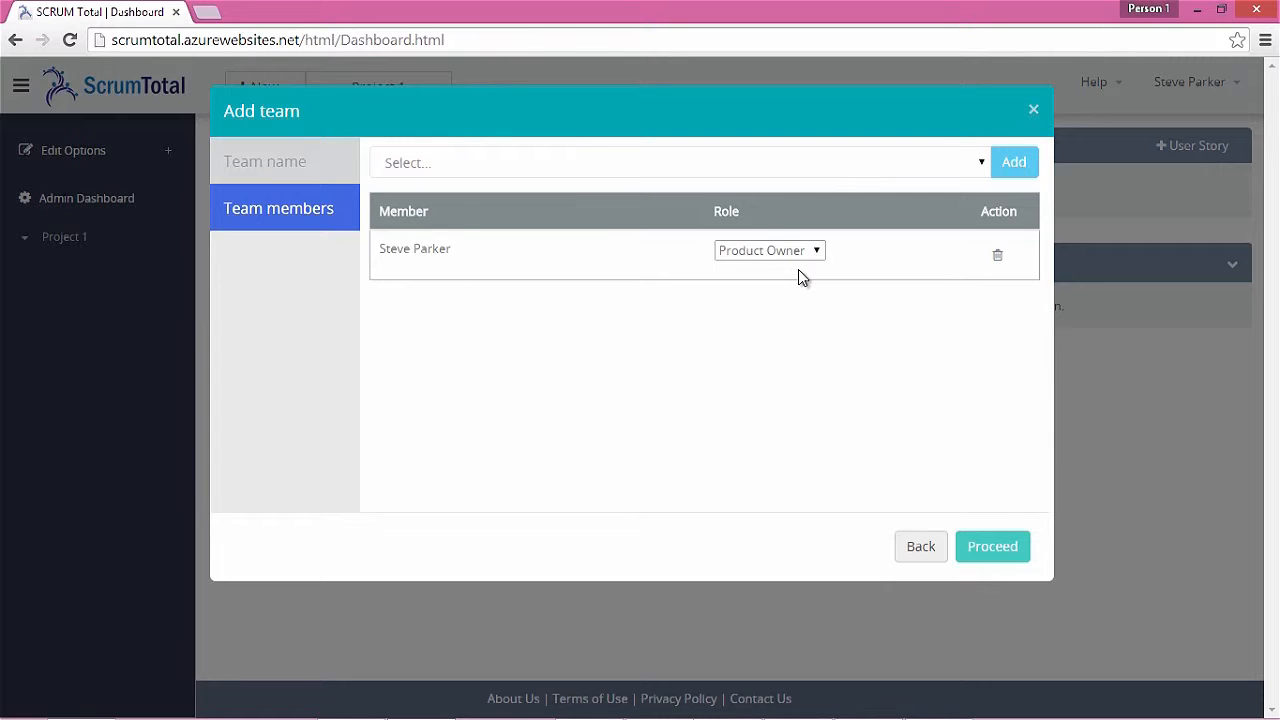
pyautogui.click(994, 548)
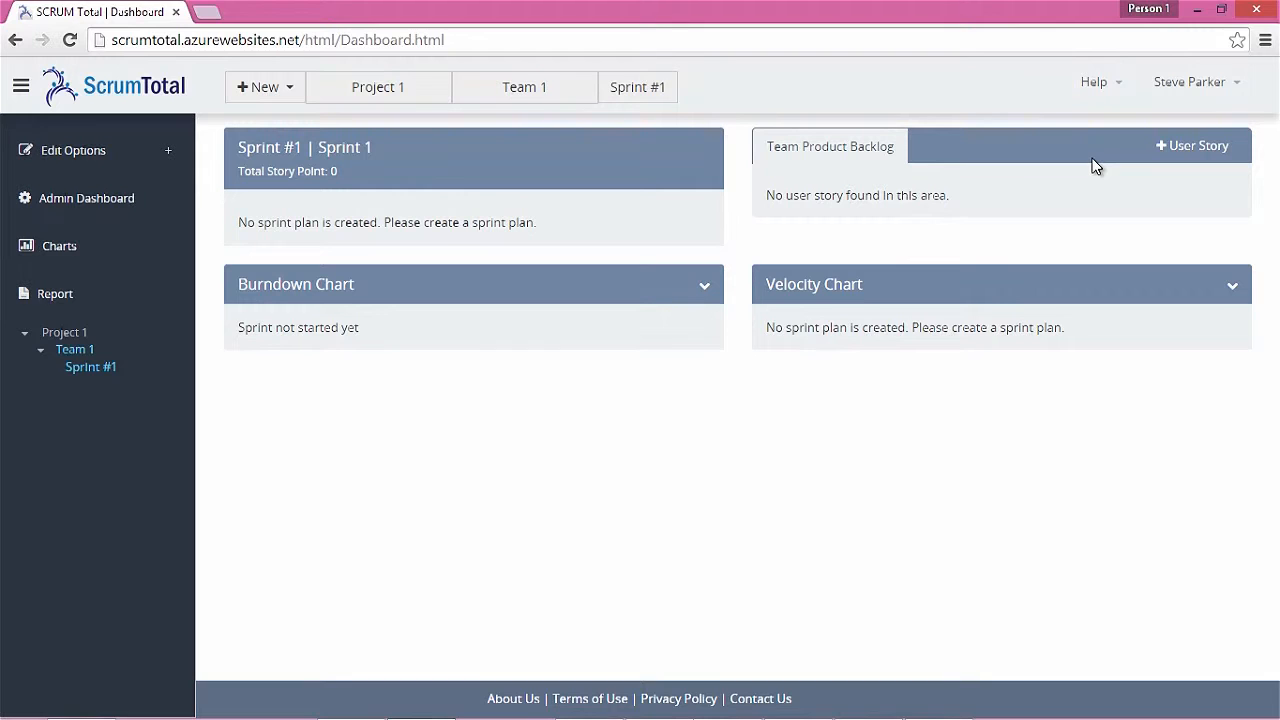
# Create 'Sample user story 1' described 'This is a sample user story.' at 2 points, then expand it
pyautogui.click(1158, 150)
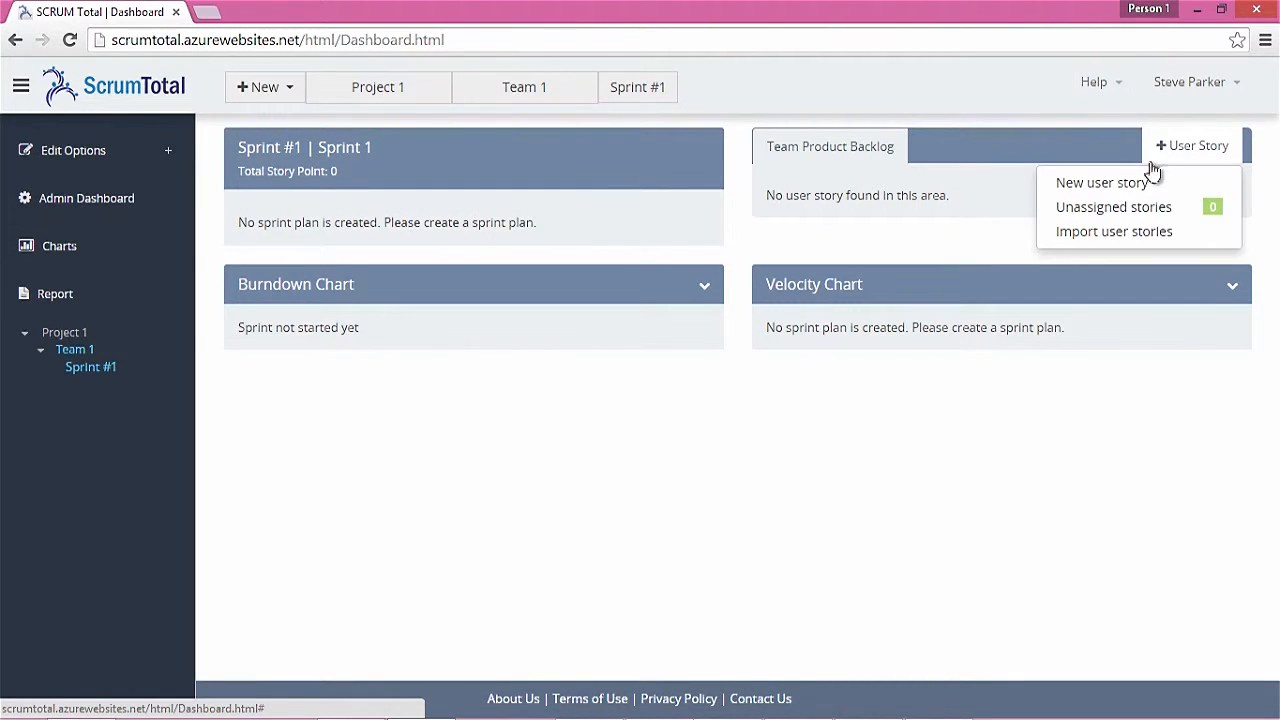
pyautogui.click(1144, 184)
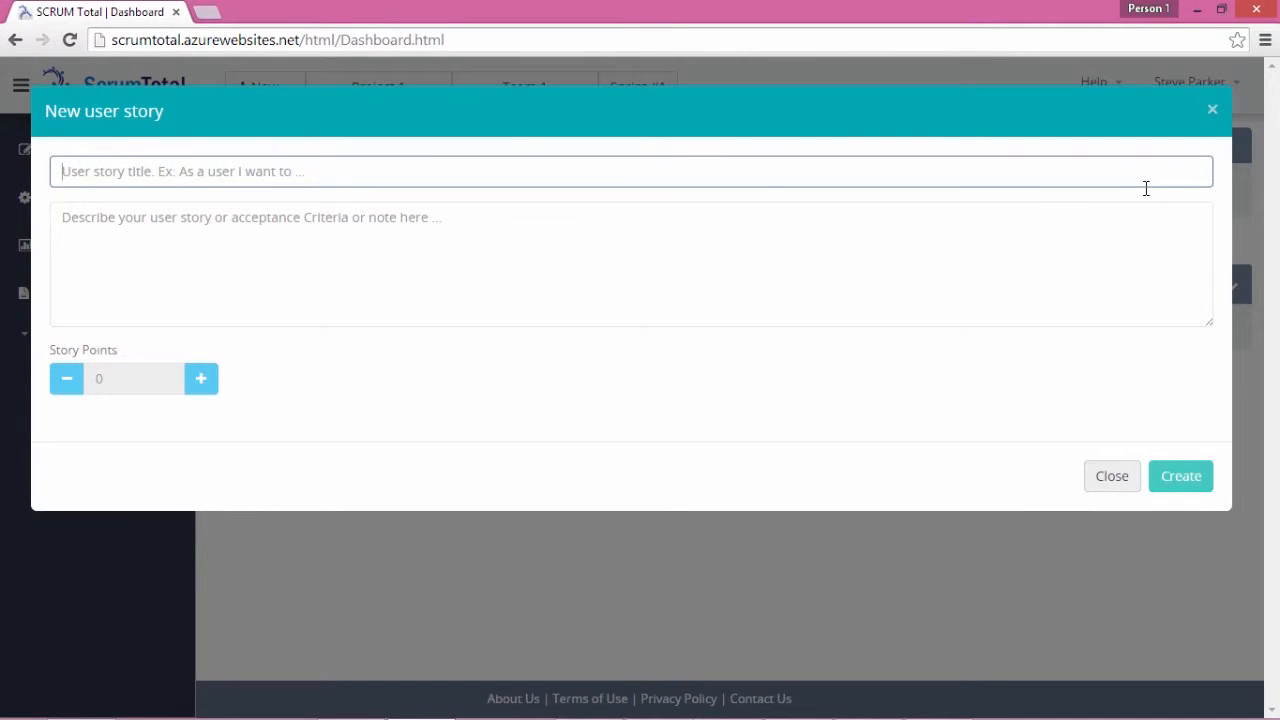
pyautogui.write('Samp')
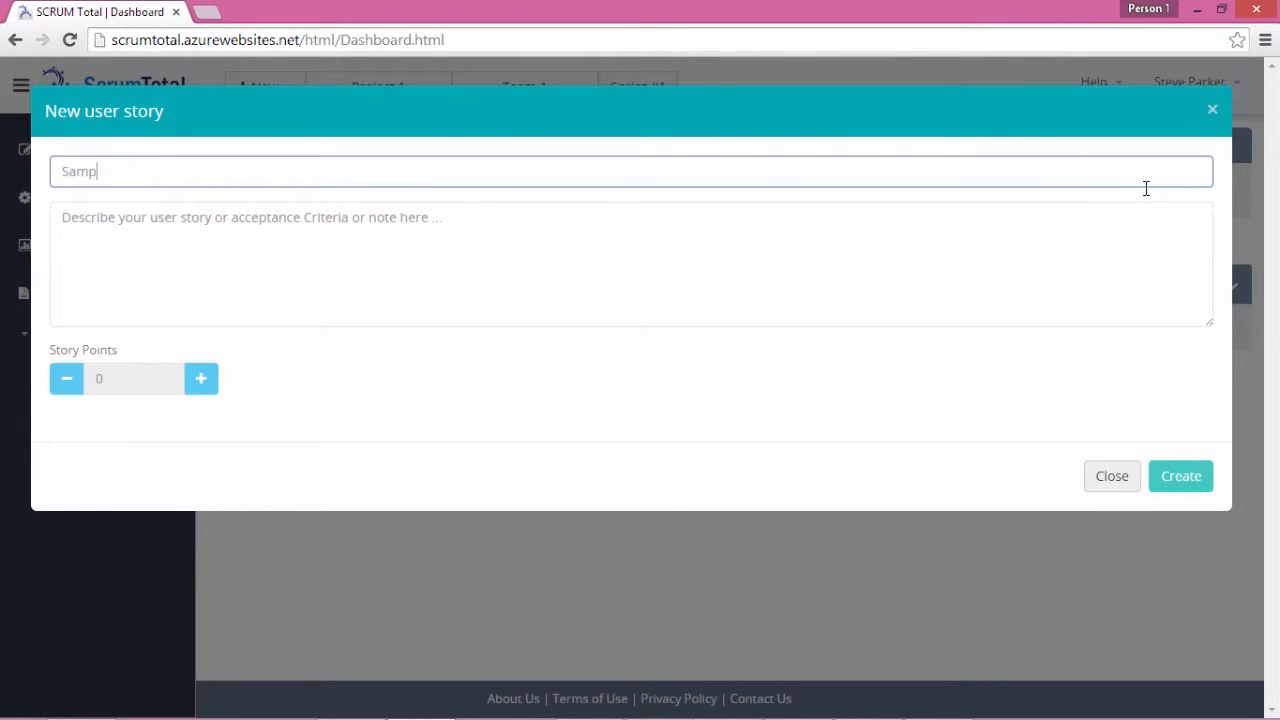
pyautogui.write('le user story 1')
pyautogui.press('Tab')
pyautogui.write('T')
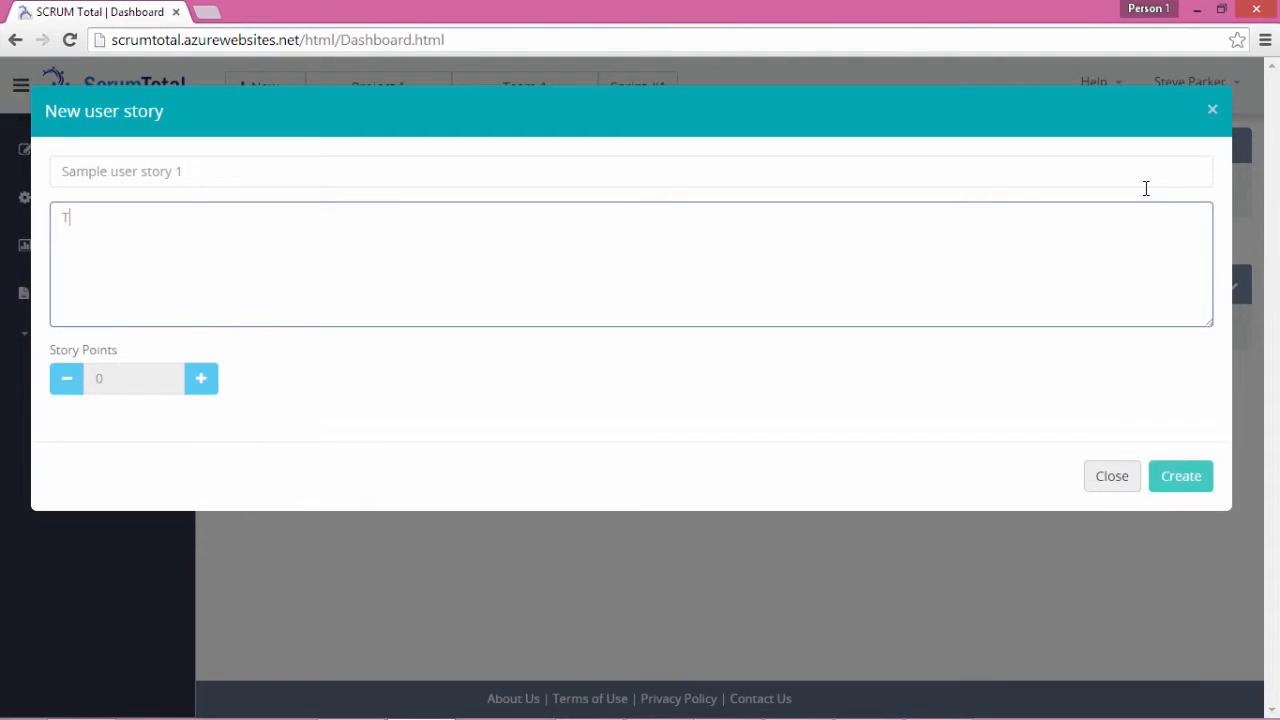
pyautogui.write('his is a sample user story.')
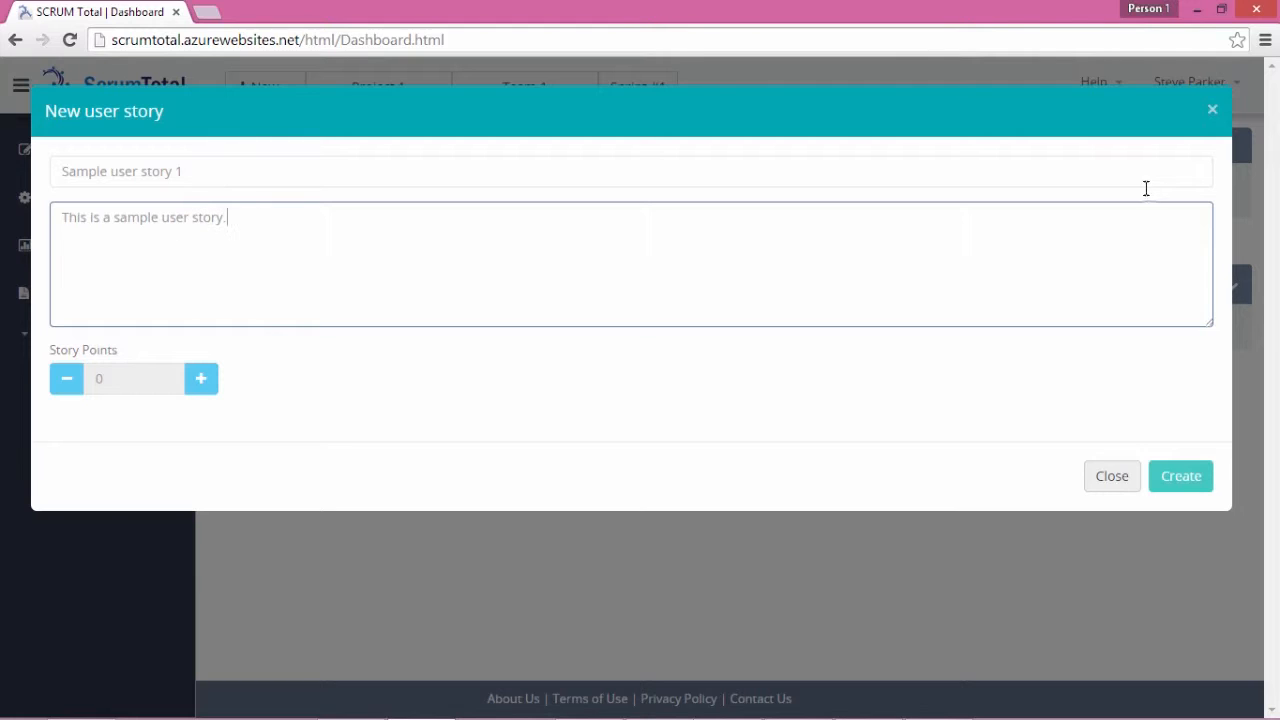
pyautogui.click(199, 385)
pyautogui.click(198, 385)
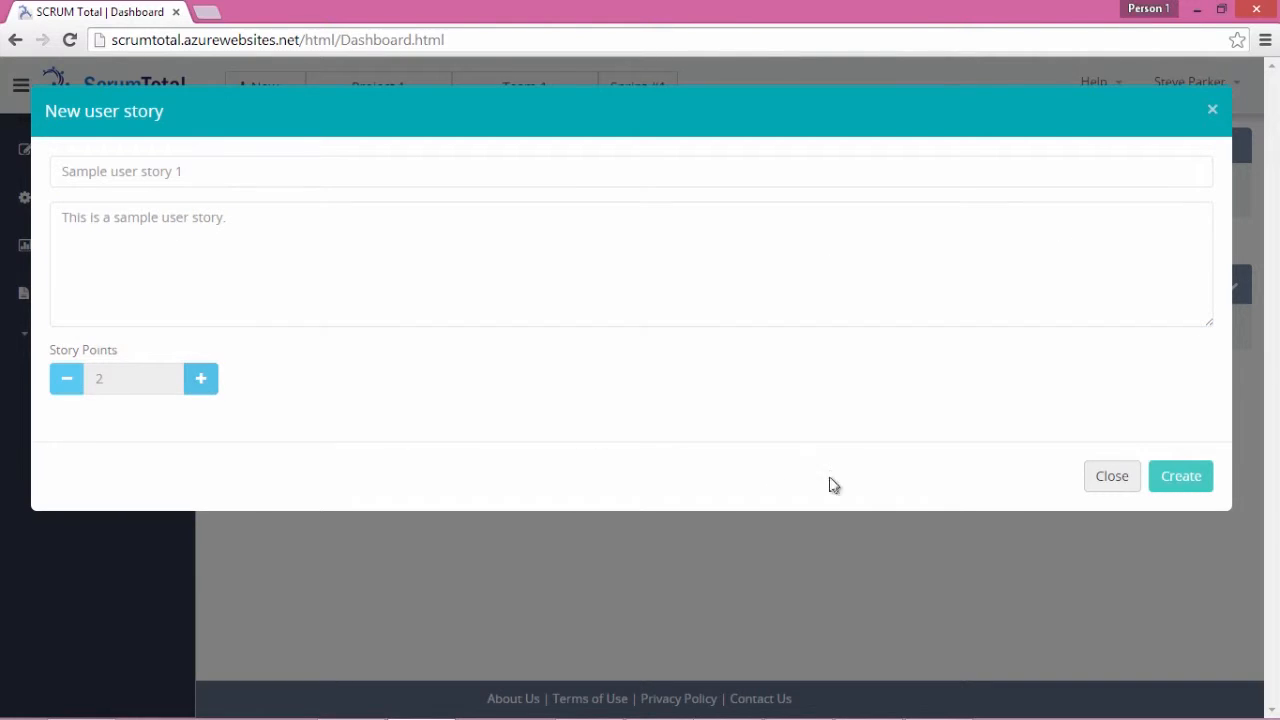
pyautogui.click(1180, 484)
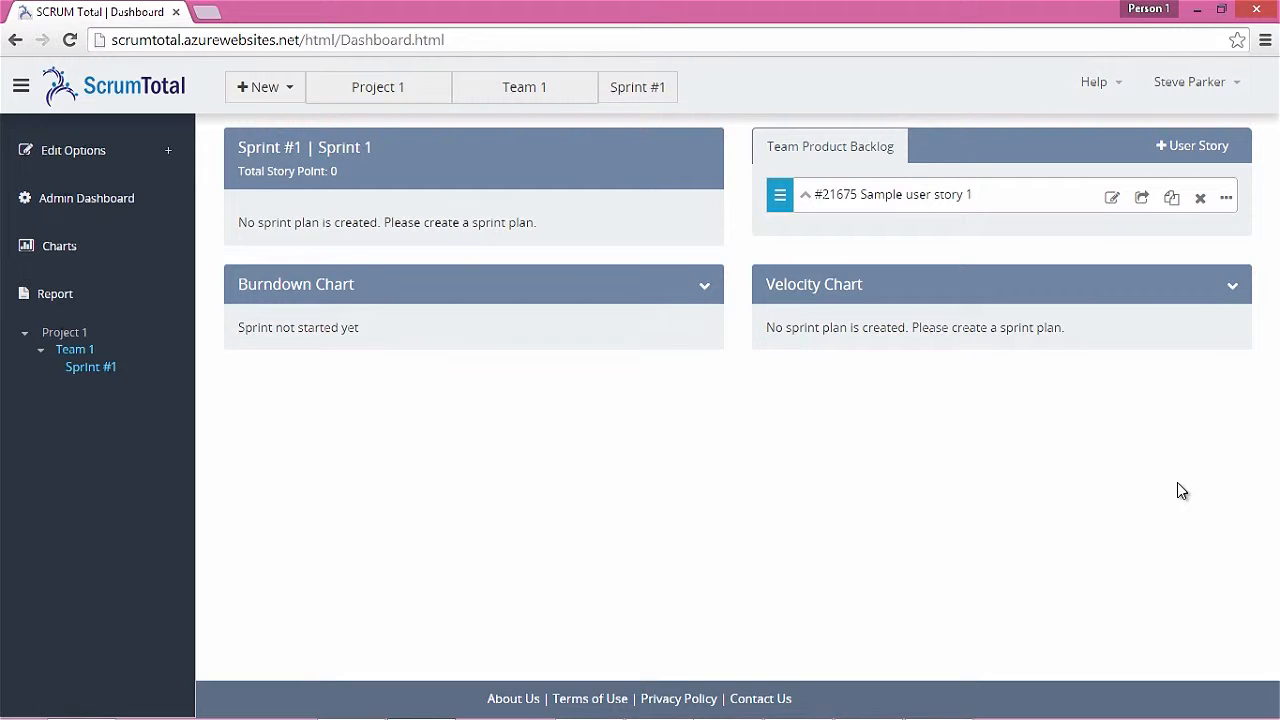
pyautogui.click(805, 200)
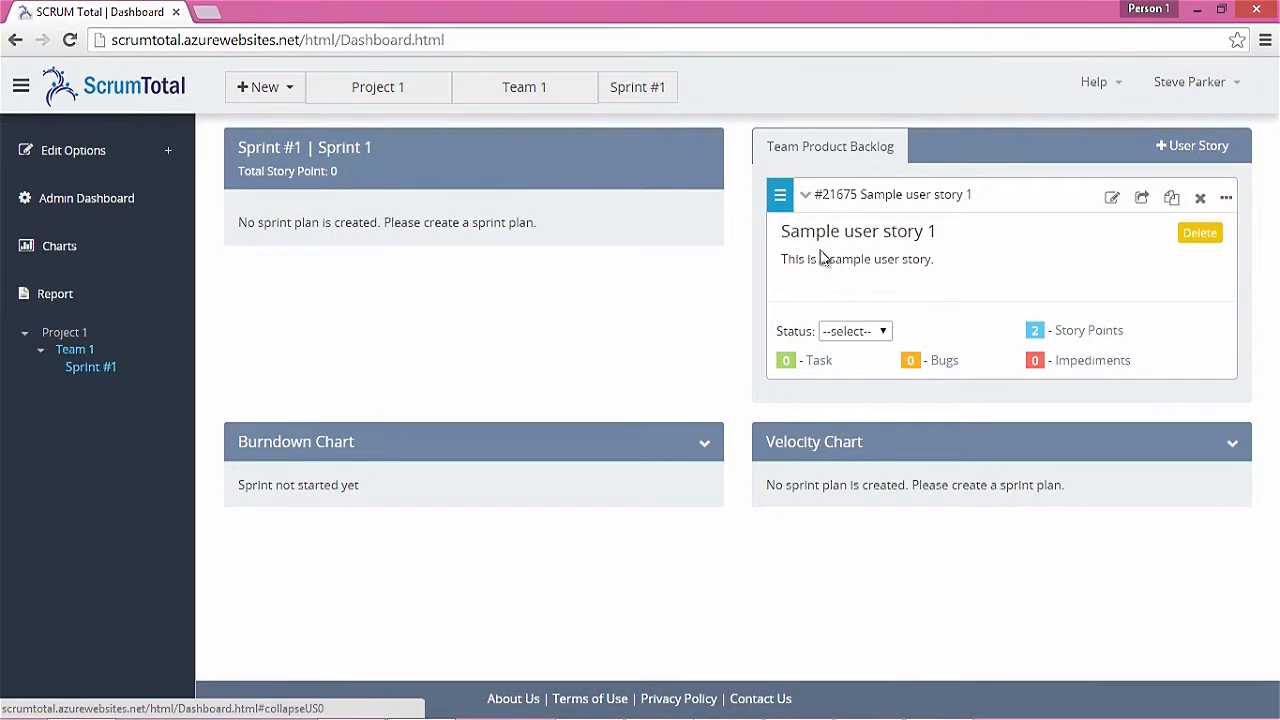
# Mark Sample user story 1 as Ready and add Task 1, 'This is a sample task.', estimated at 3 hours
pyautogui.click(880, 334)
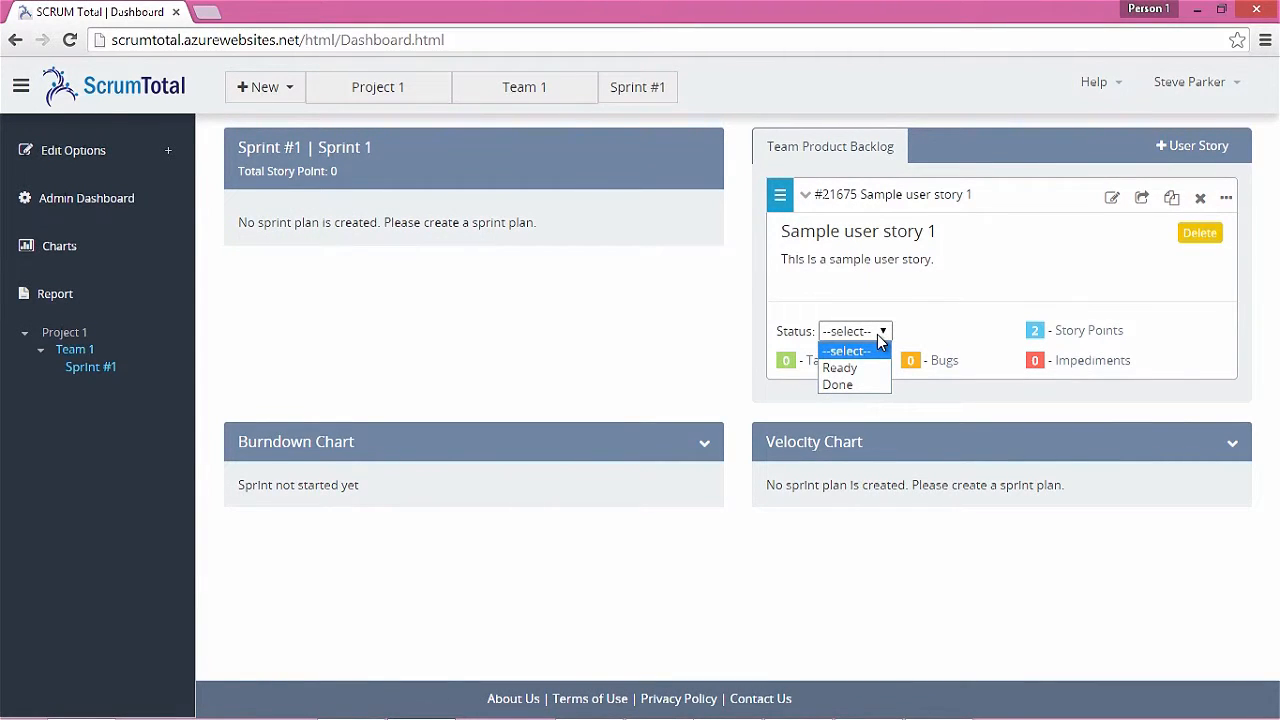
pyautogui.click(845, 368)
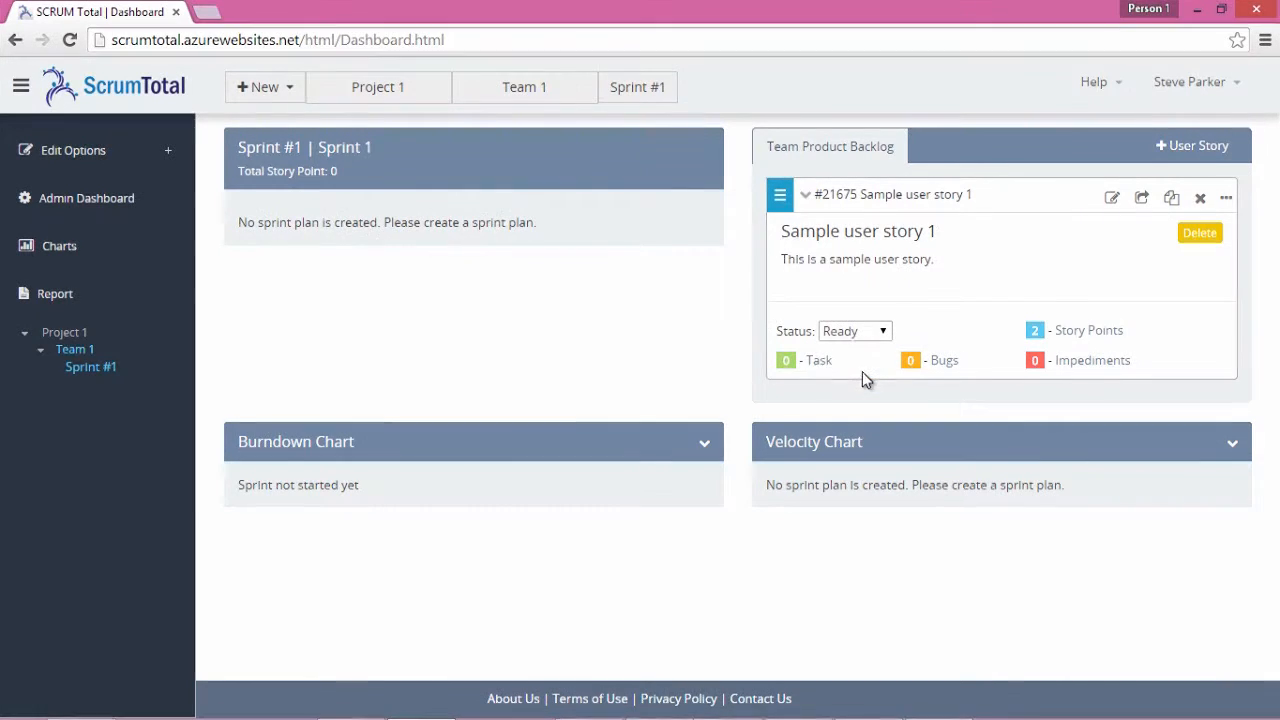
pyautogui.click(819, 362)
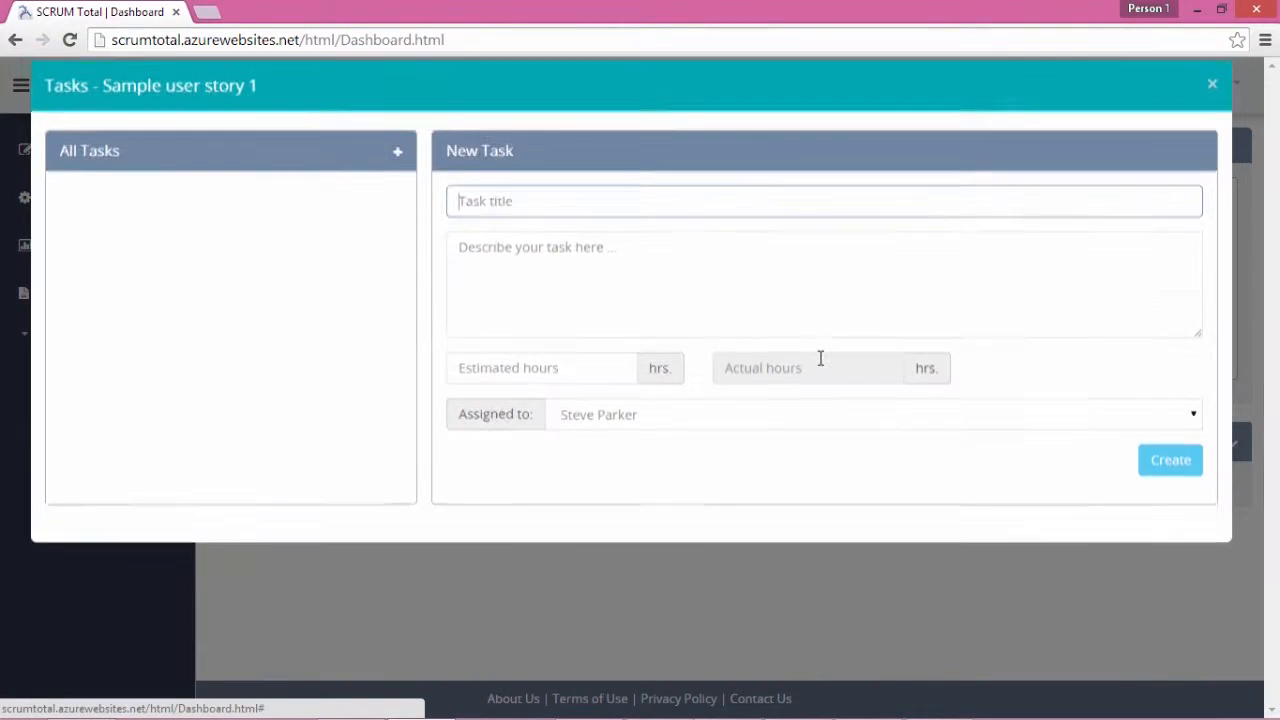
pyautogui.write('Task 1')
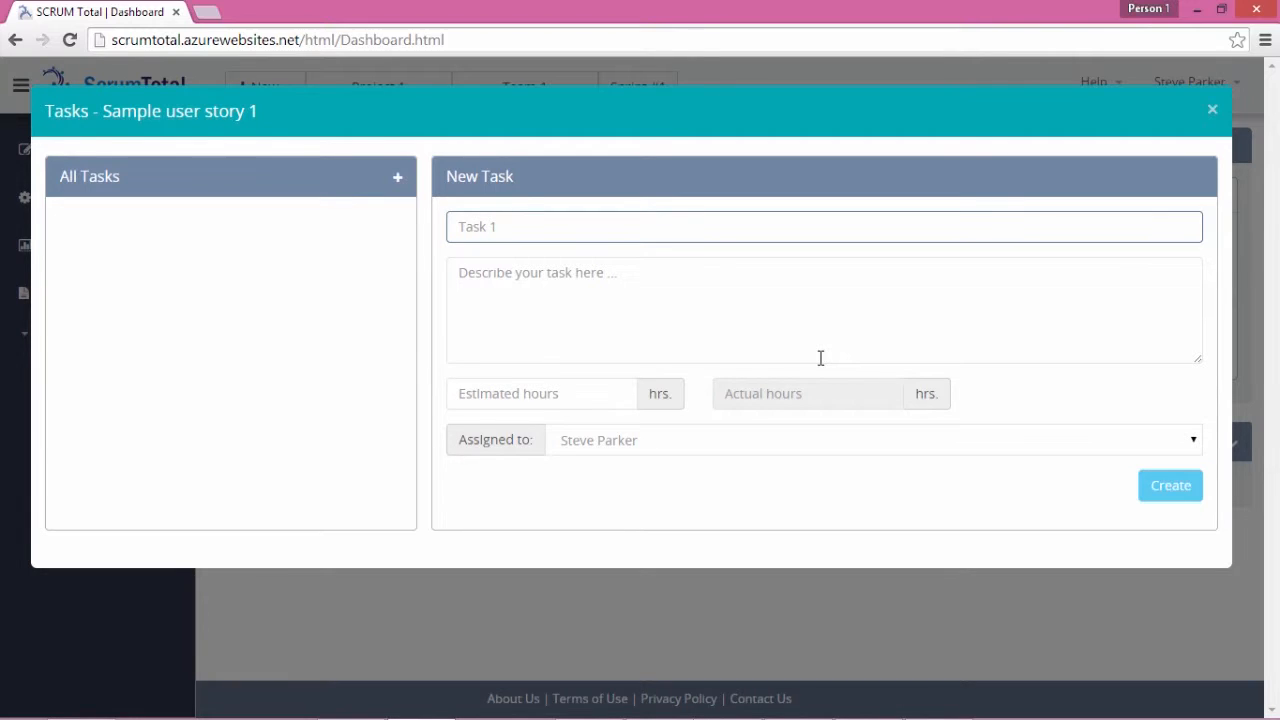
pyautogui.press('Tab')
pyautogui.write('This is a sample task.')
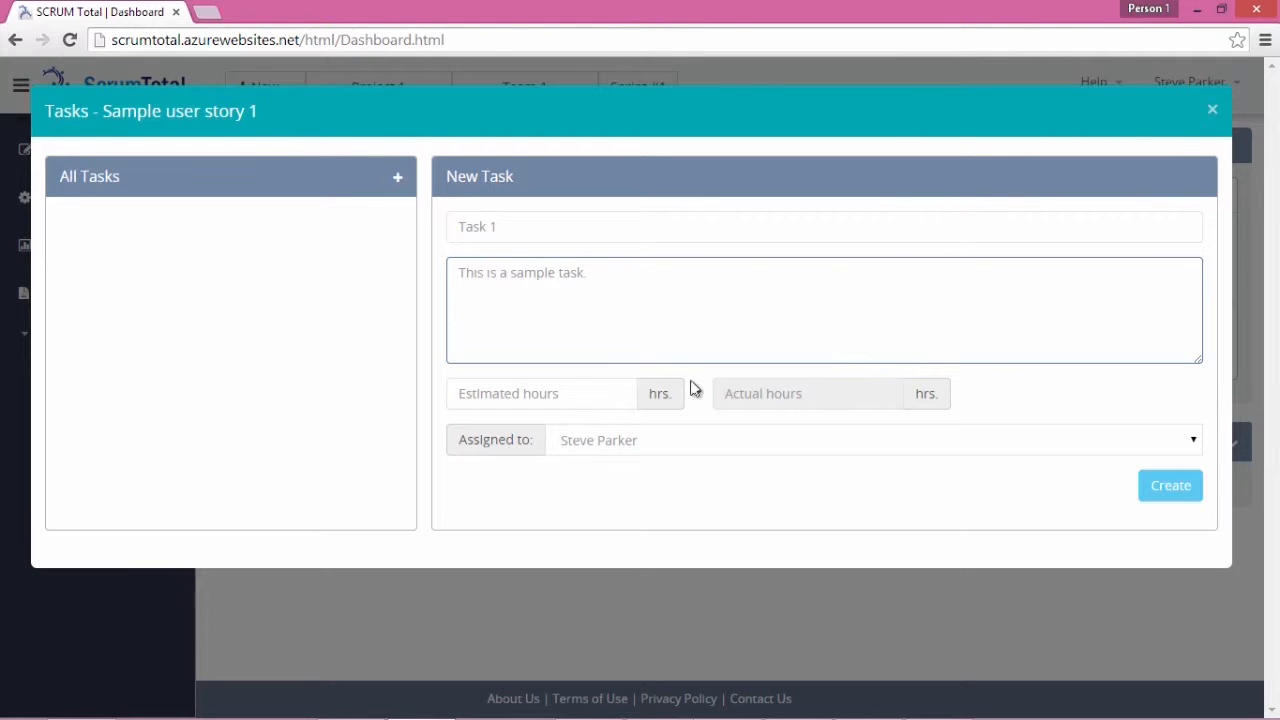
pyautogui.click(566, 393)
pyautogui.write('3')
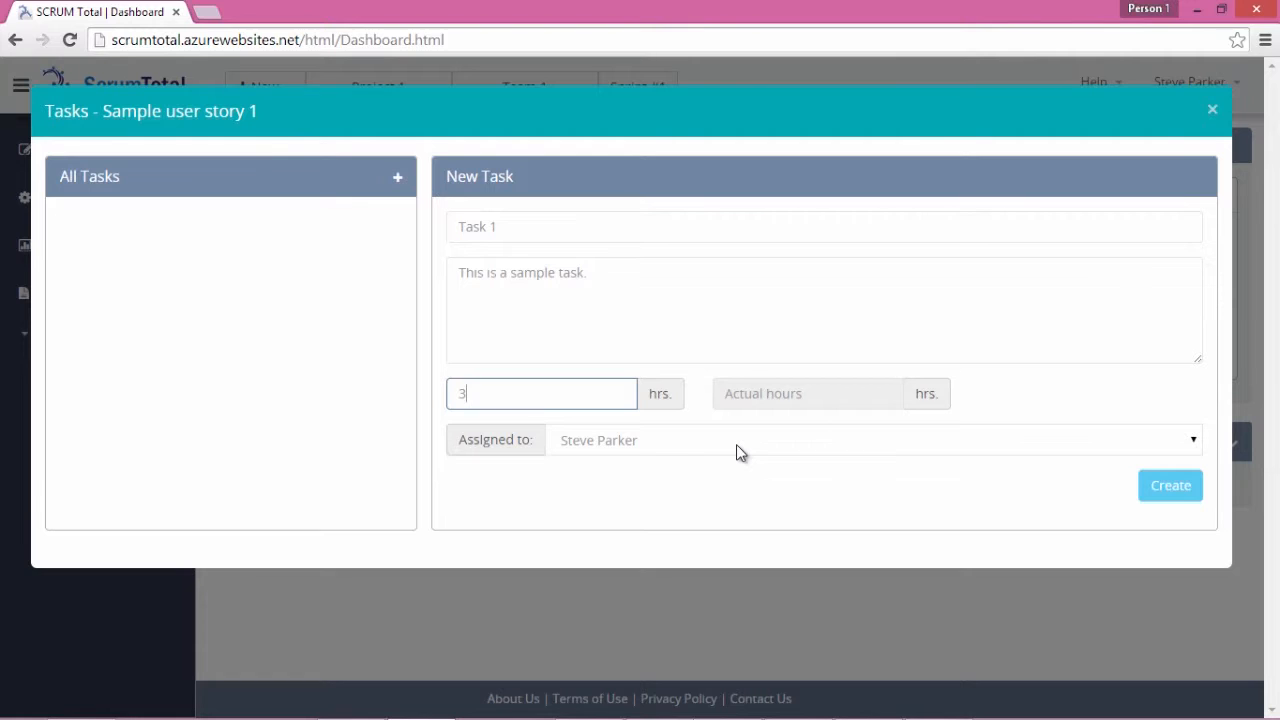
pyautogui.click(1168, 490)
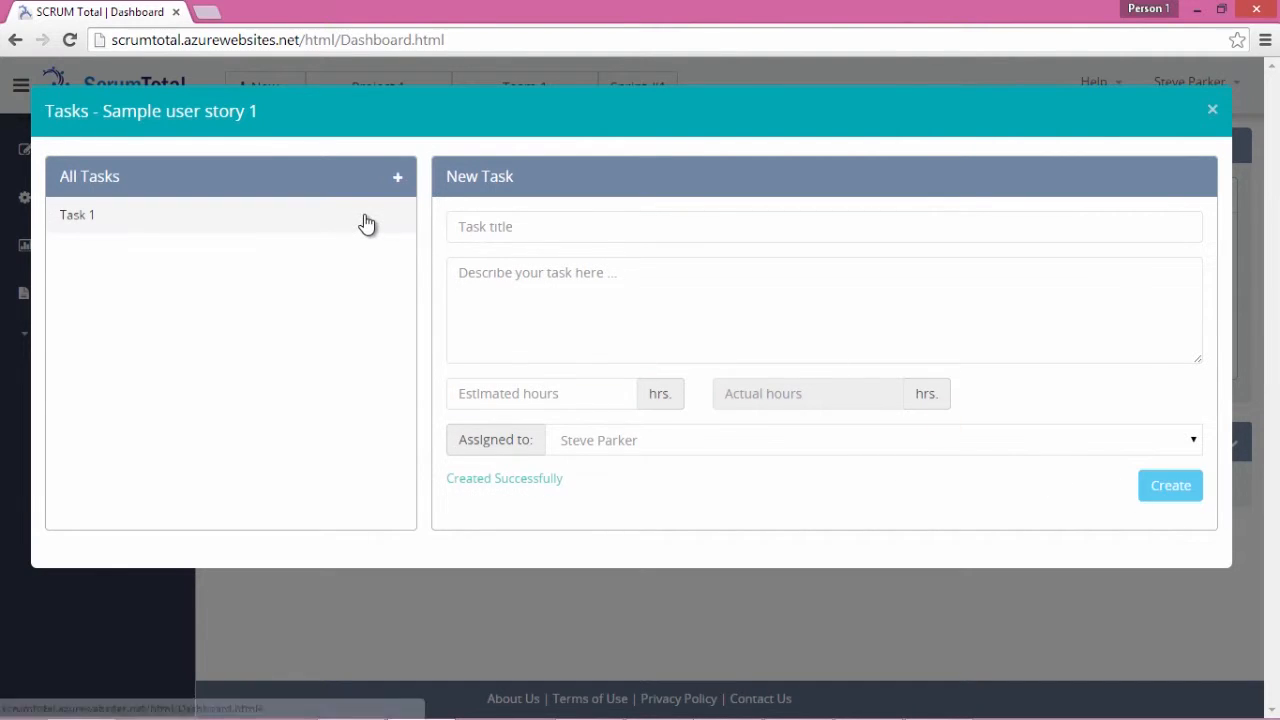
# Review Task 1 and the story's bugs, then bring up the story's edit form
pyautogui.click(365, 222)
pyautogui.click(1212, 109)
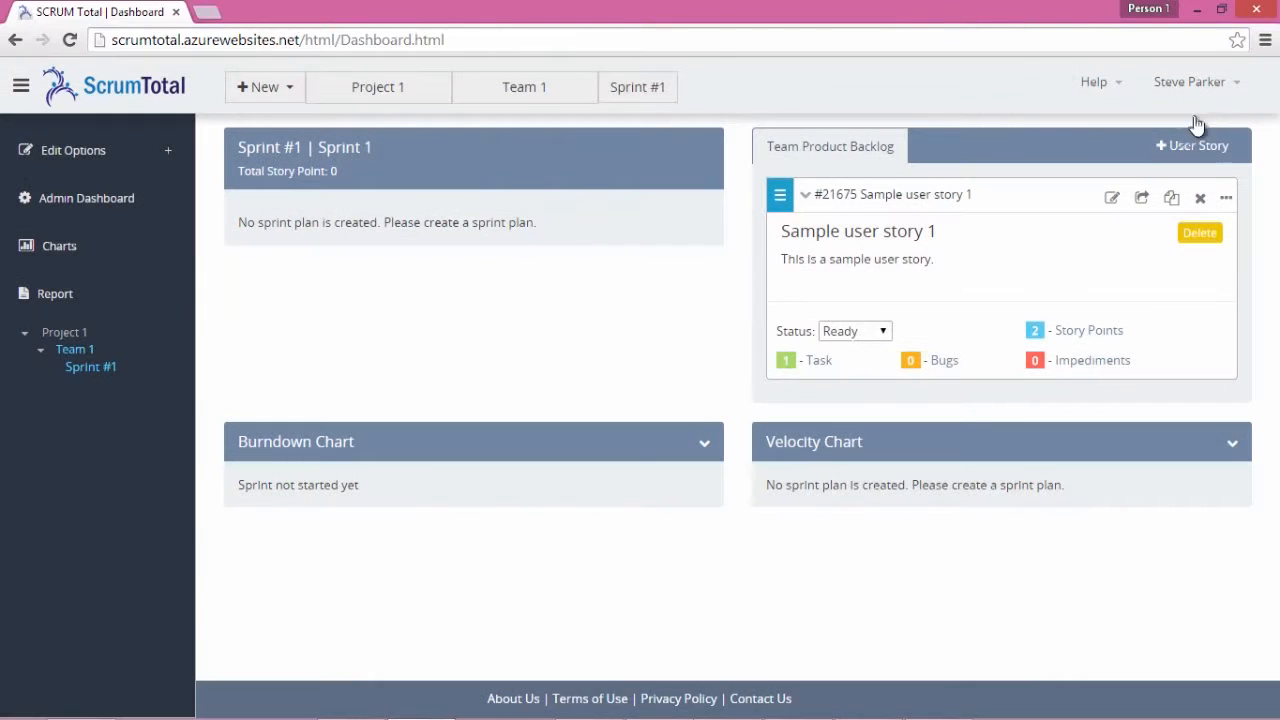
pyautogui.click(940, 362)
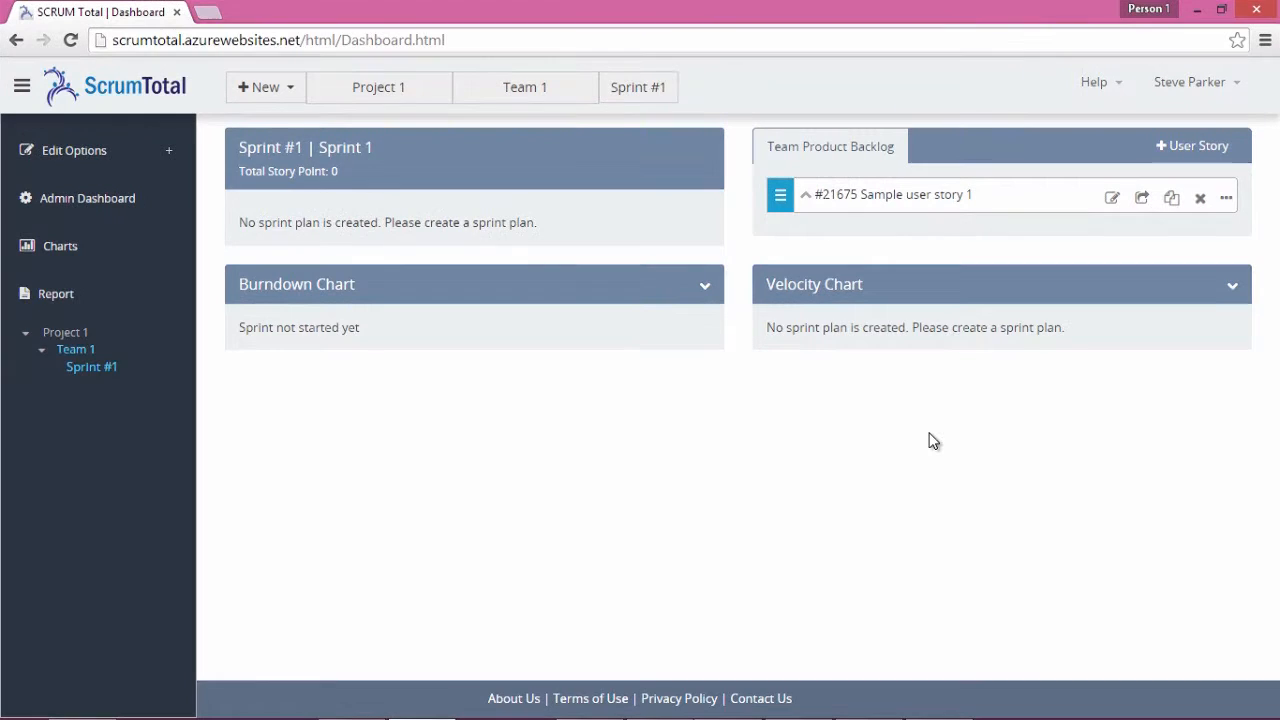
pyautogui.click(1112, 199)
# Append '23' so the title reads 'Sample user story 123' and save it
pyautogui.write('23')
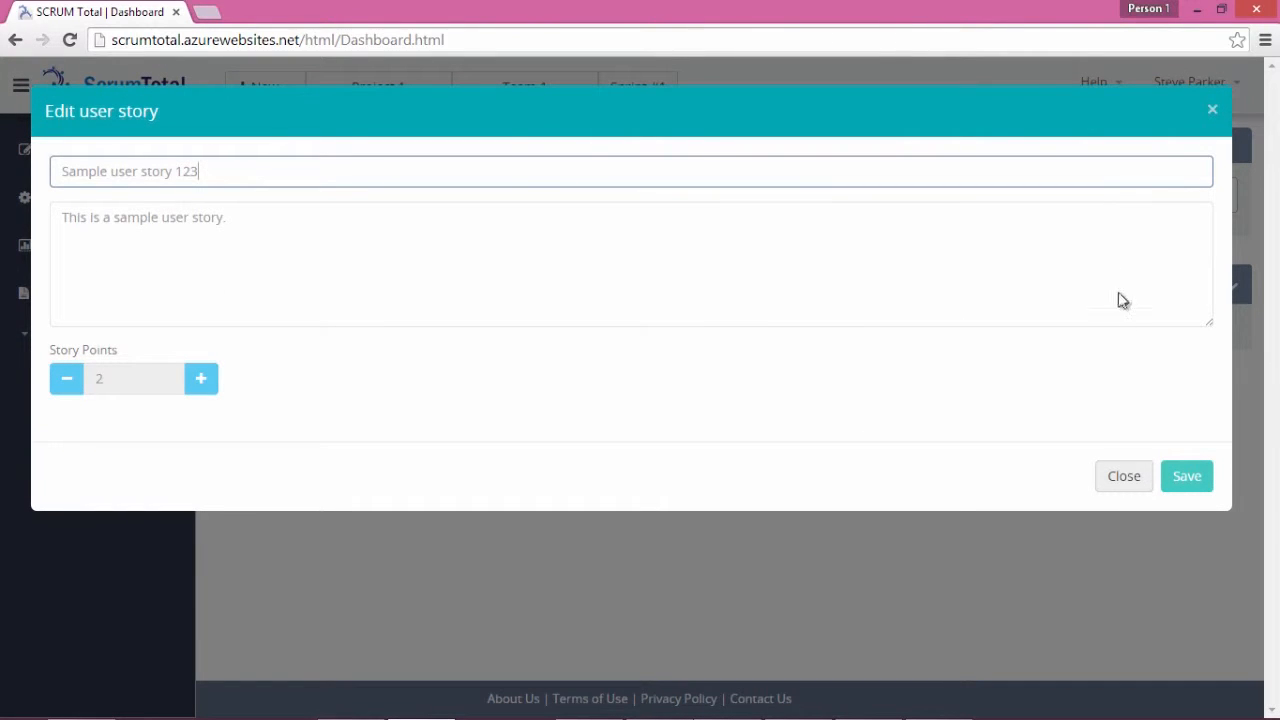
pyautogui.click(1188, 478)
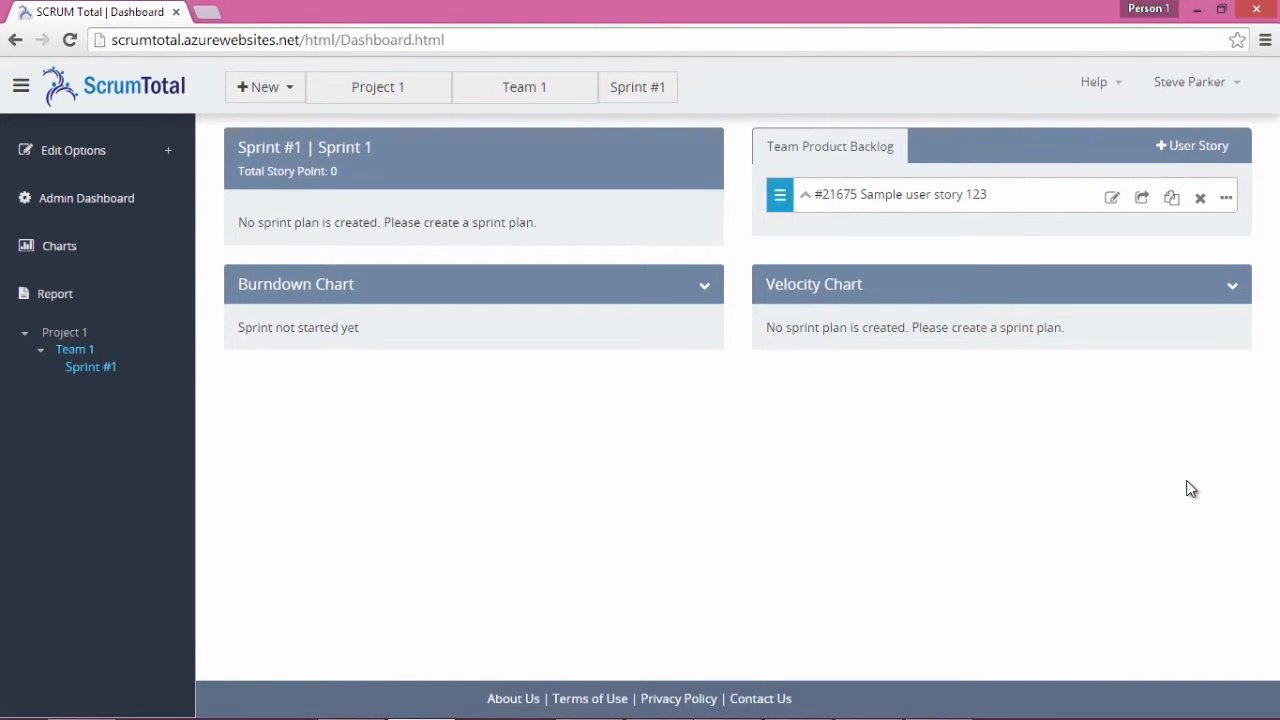
# Run the user story import wizard on the Importing user stories CSV, adding Sample User Stories A–E
pyautogui.click(1164, 156)
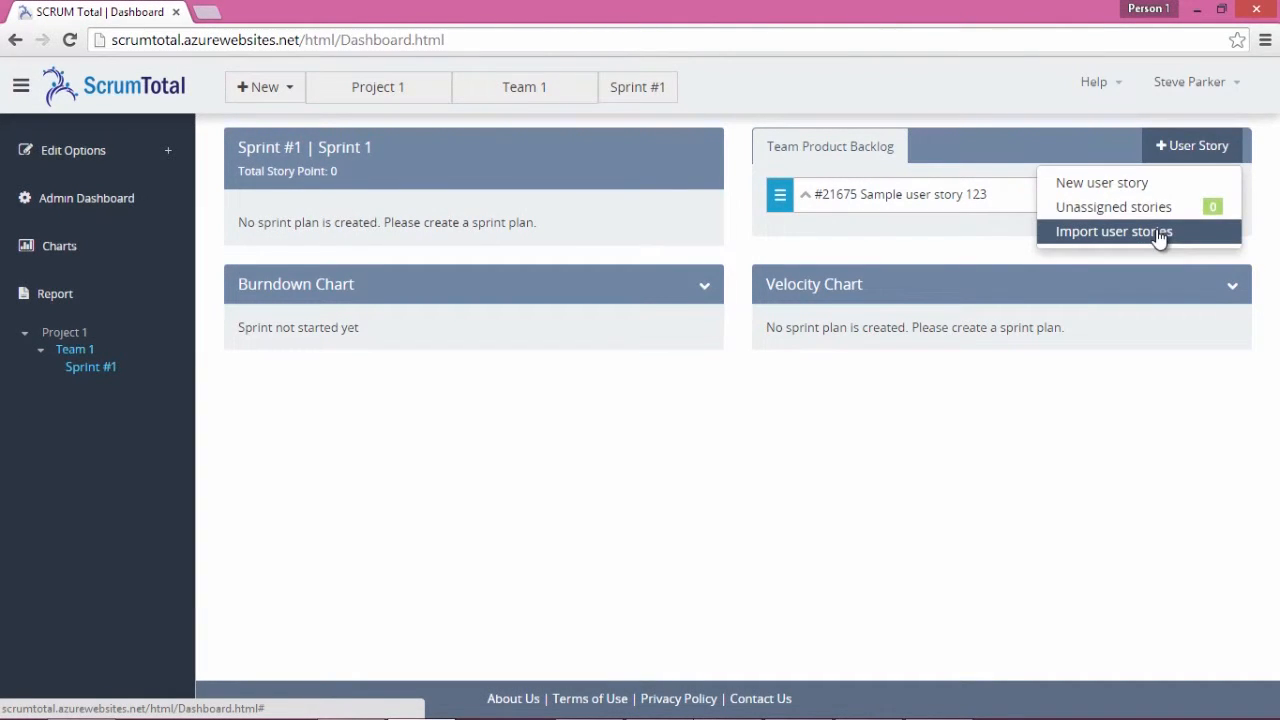
pyautogui.click(1157, 231)
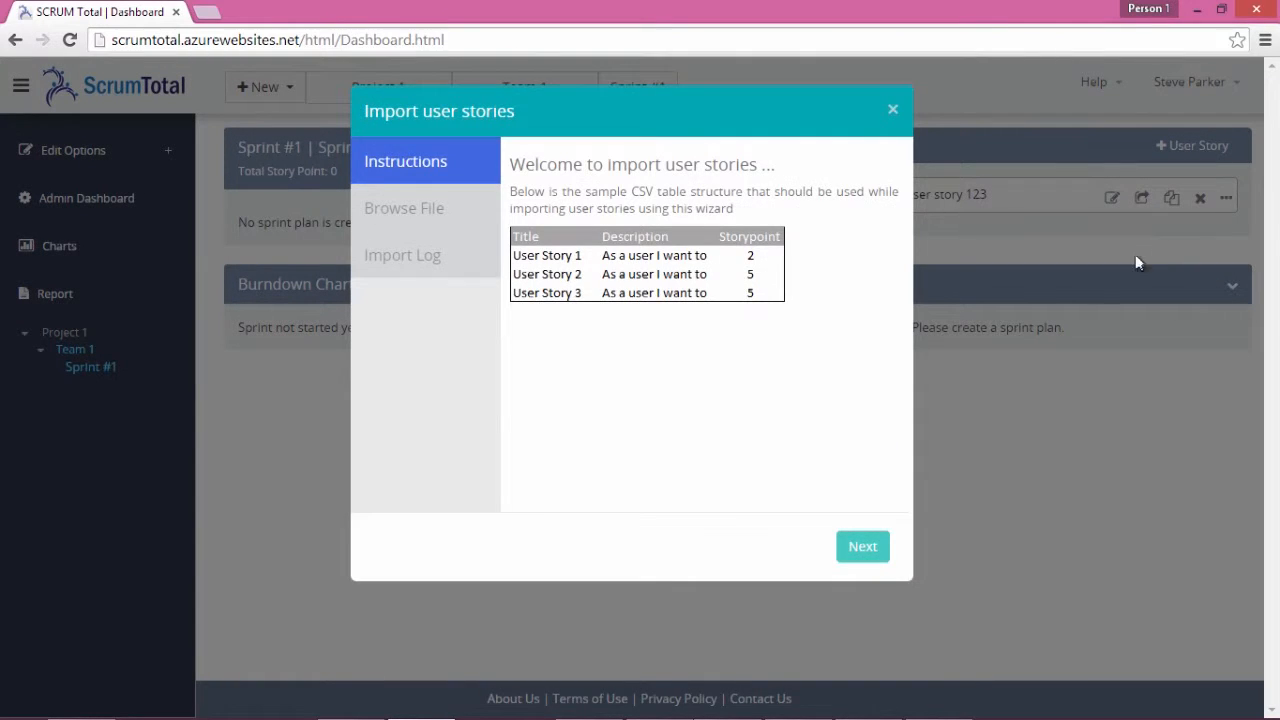
pyautogui.click(860, 553)
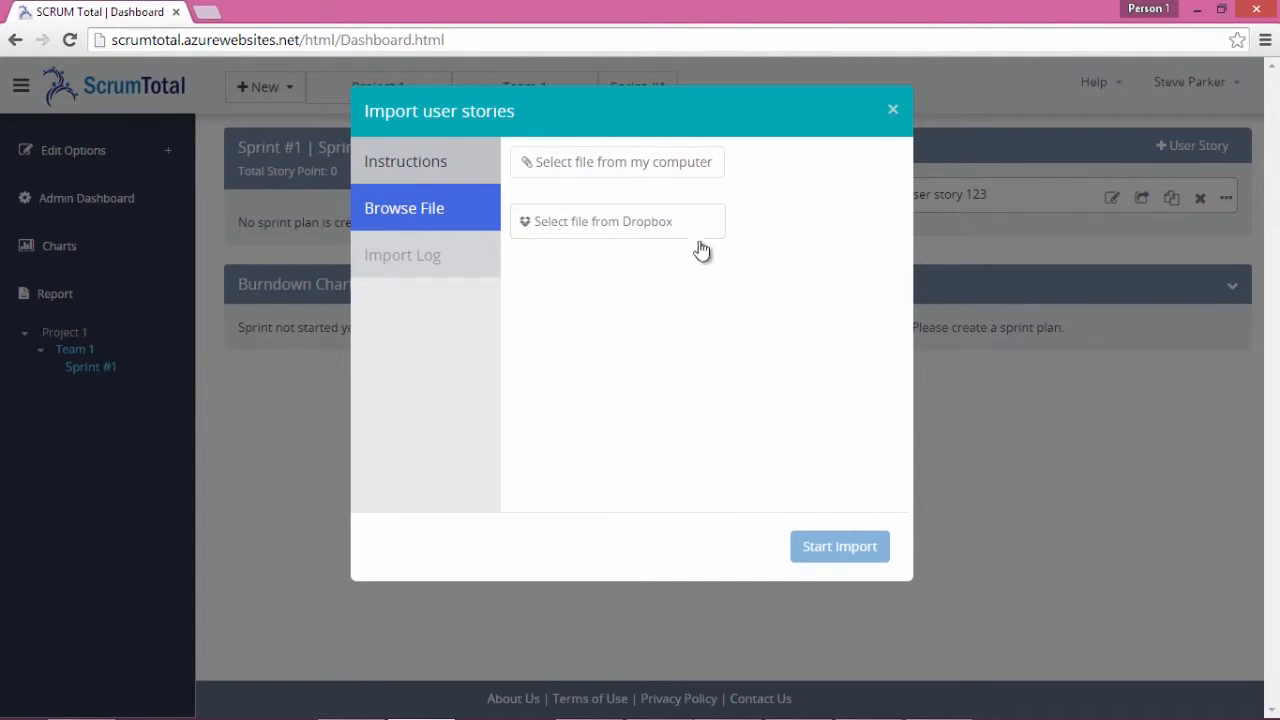
pyautogui.click(693, 170)
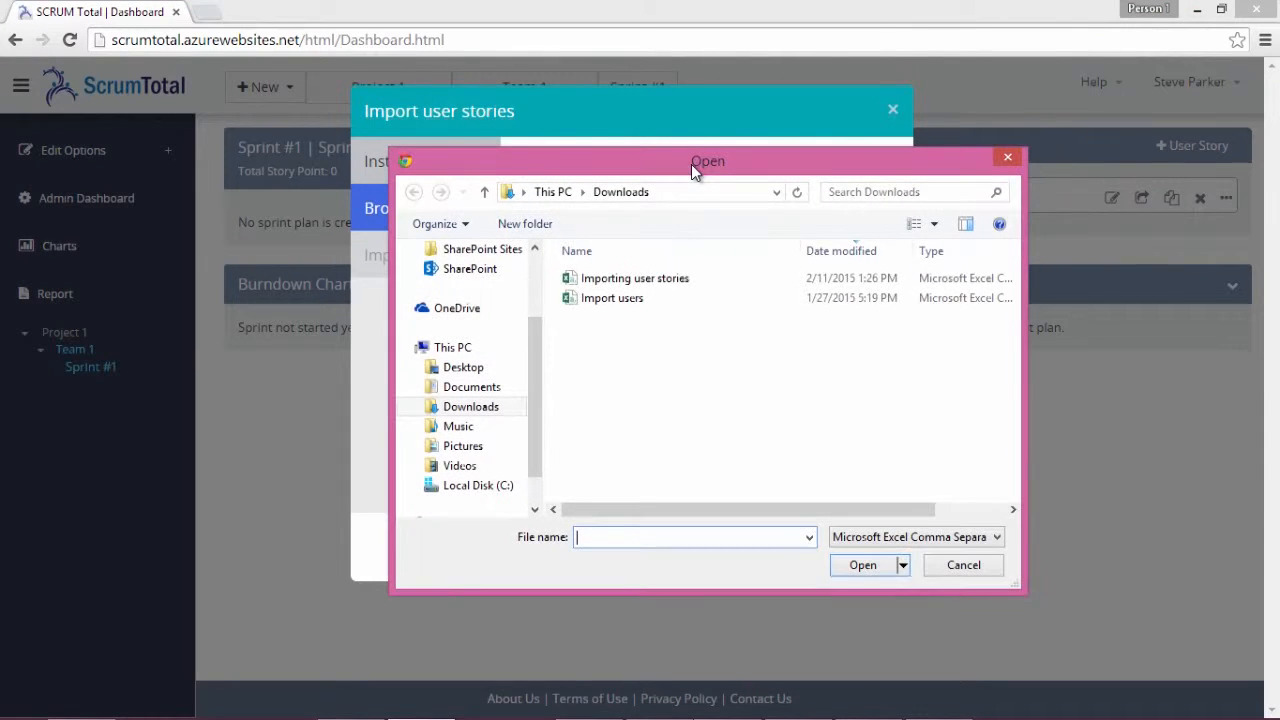
pyautogui.click(685, 285)
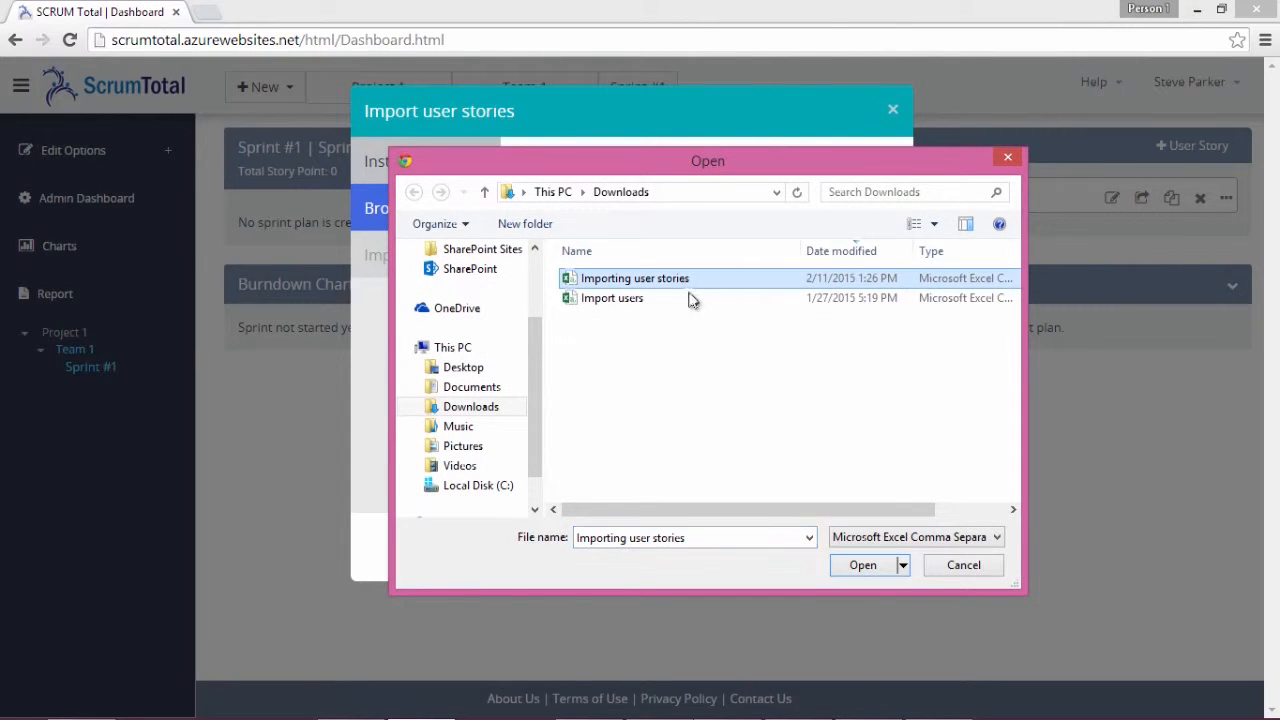
pyautogui.click(863, 566)
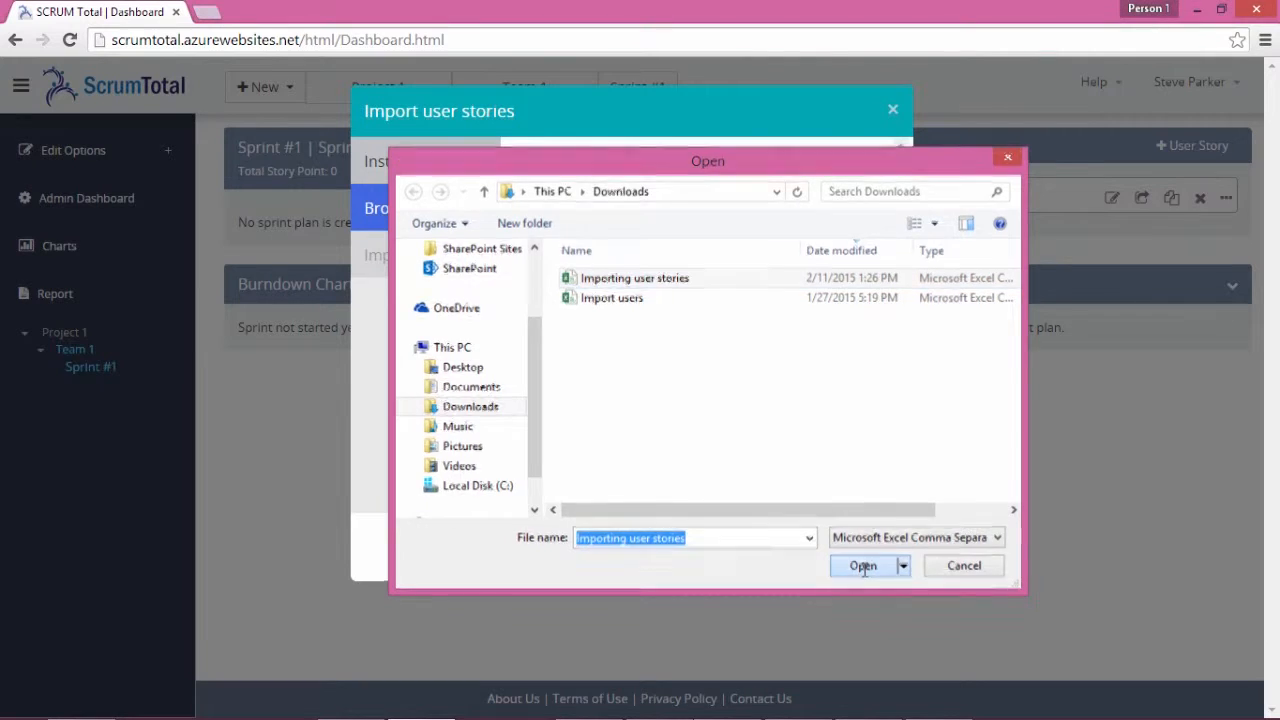
pyautogui.moveTo(903, 305); pyautogui.dragTo(897, 507)
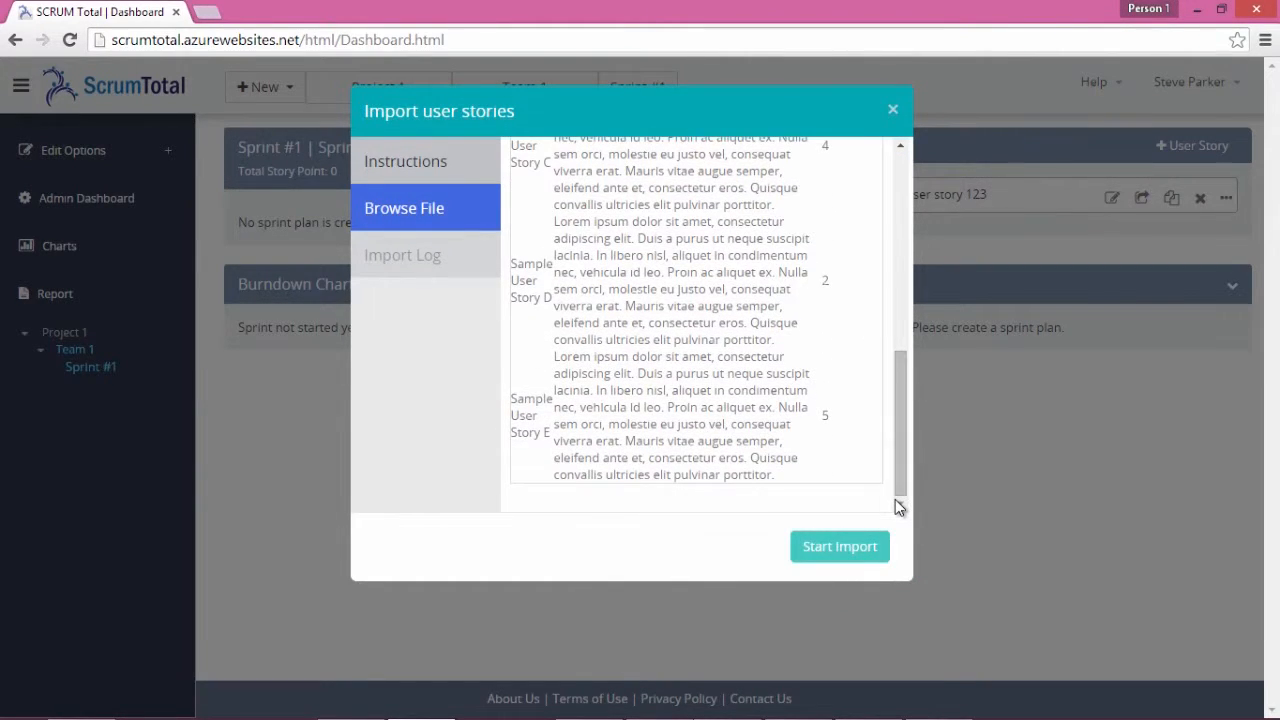
pyautogui.click(840, 547)
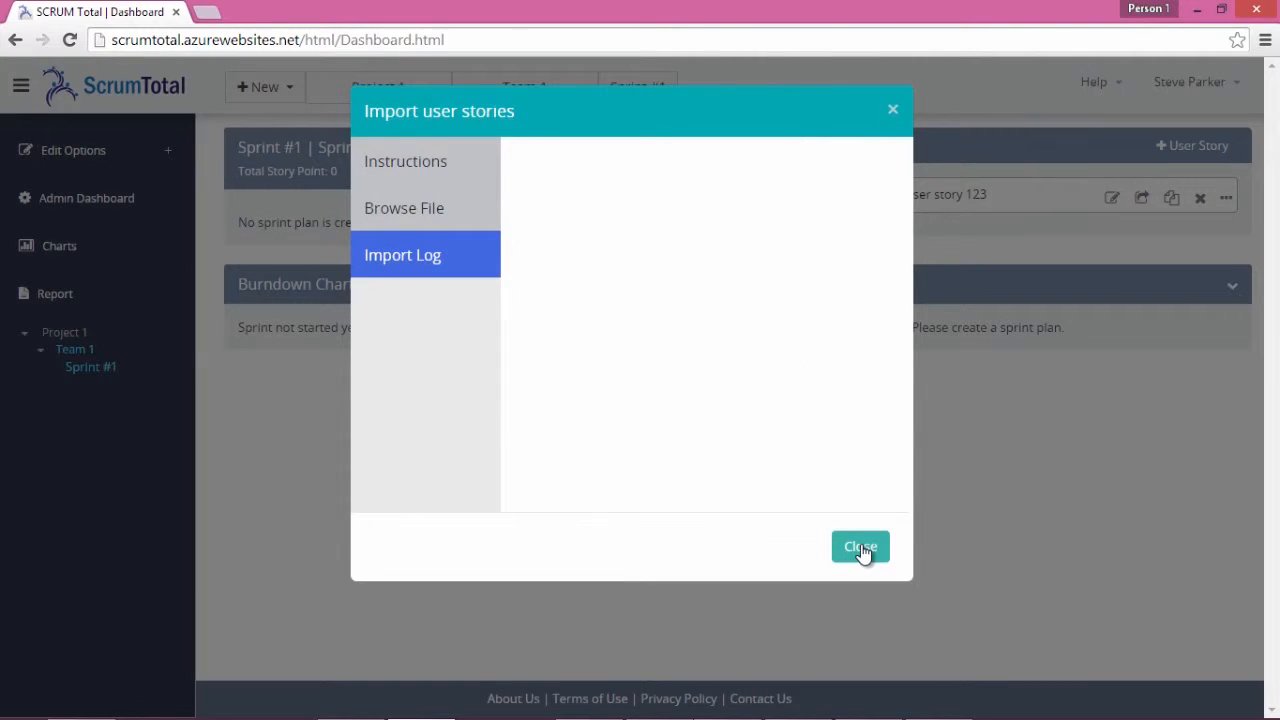
pyautogui.click(858, 548)
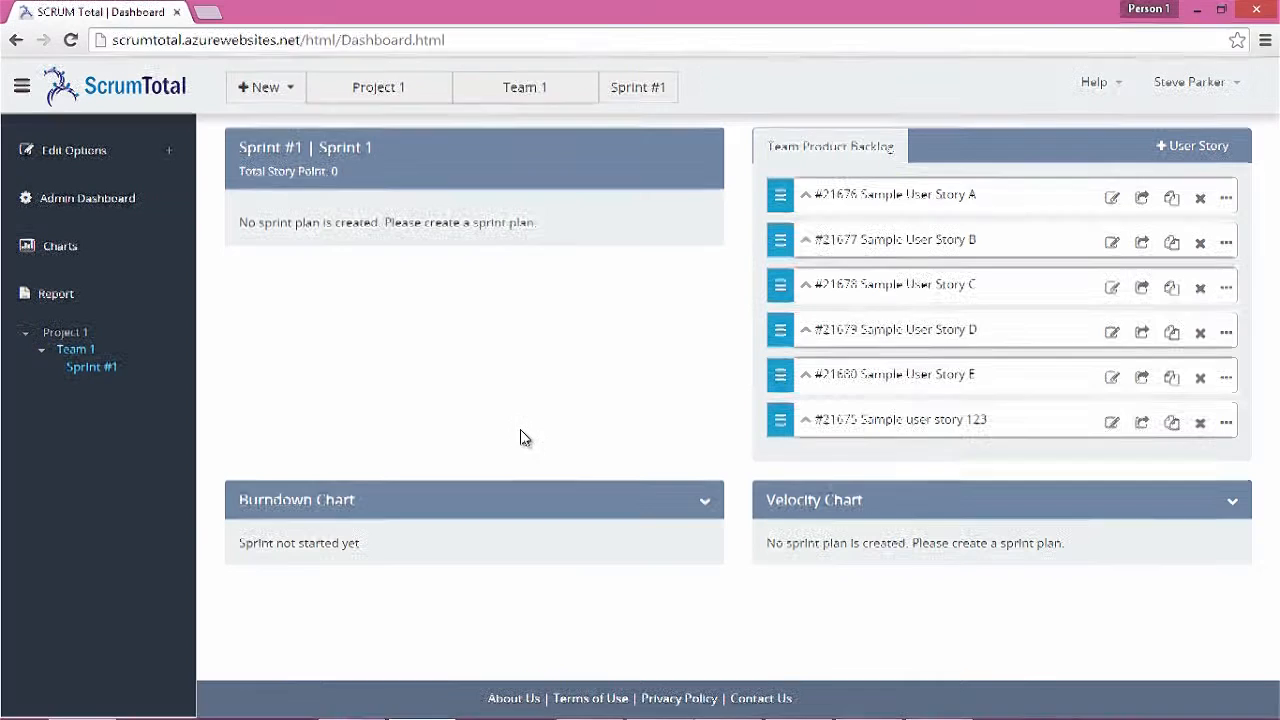
pyautogui.click(1199, 246)
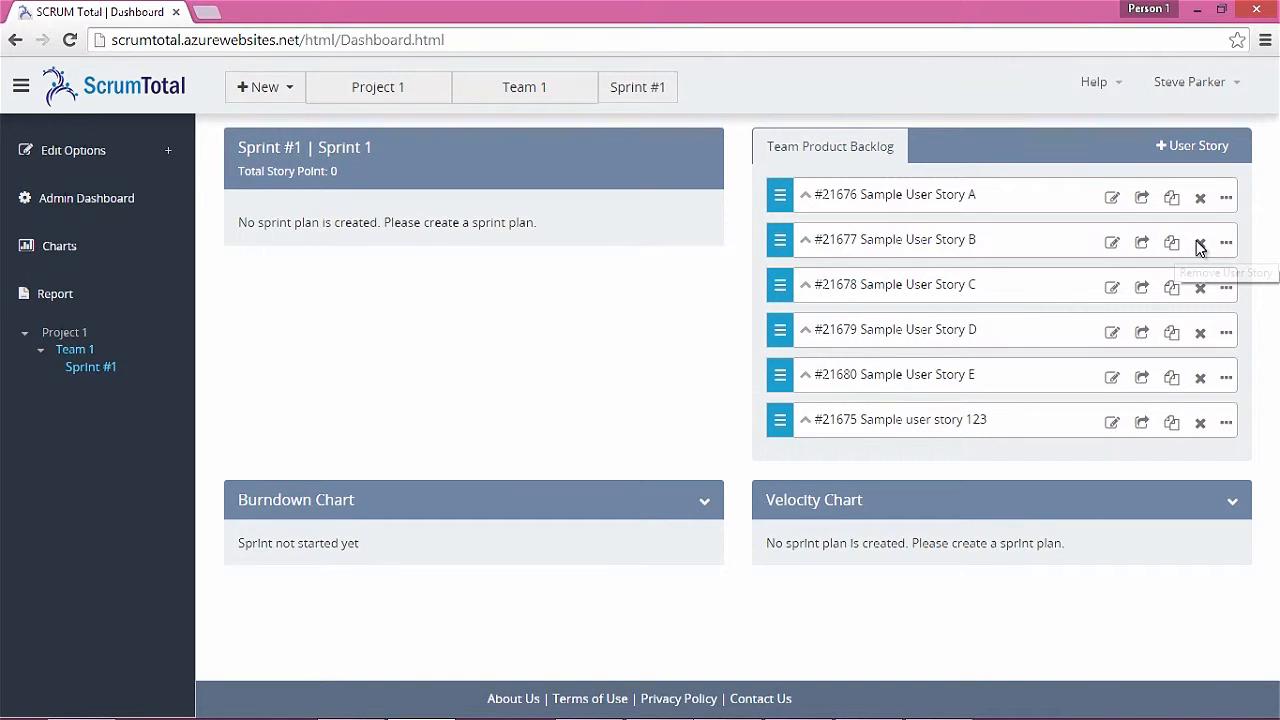
# Confirm unassigning Sample User Story B, then show the Unassigned user stories list
pyautogui.click(1200, 243)
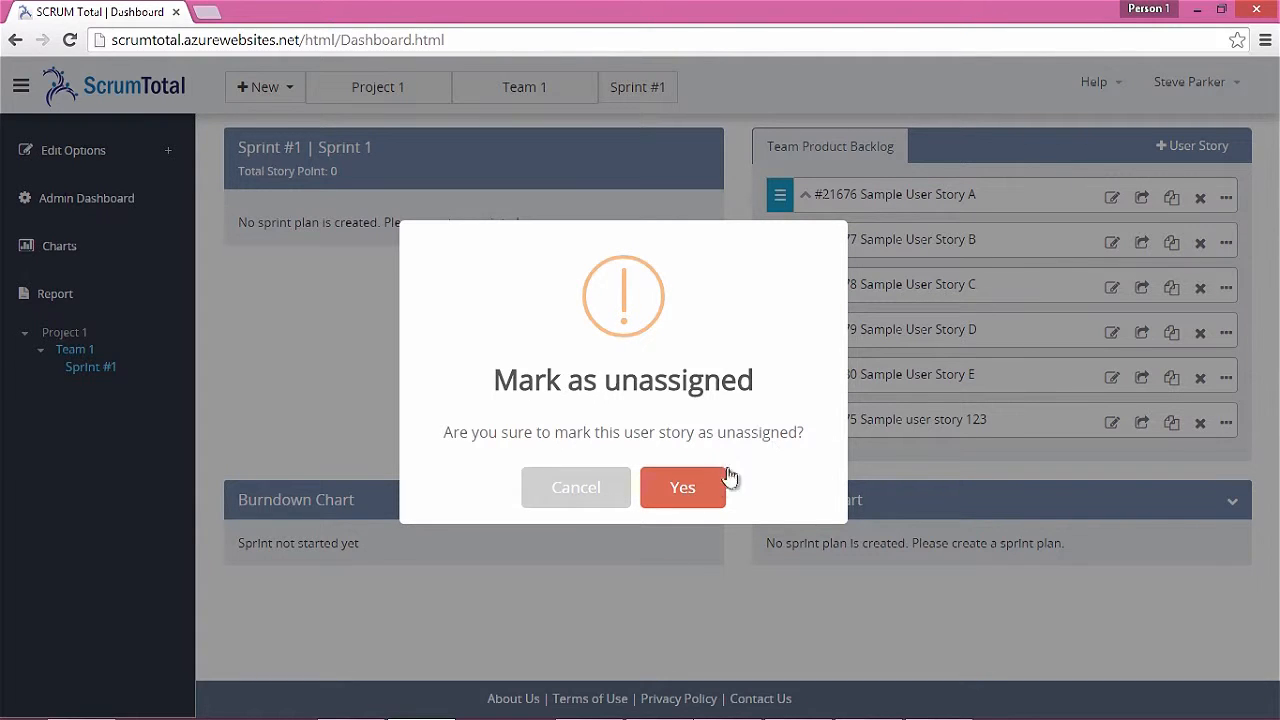
pyautogui.click(695, 489)
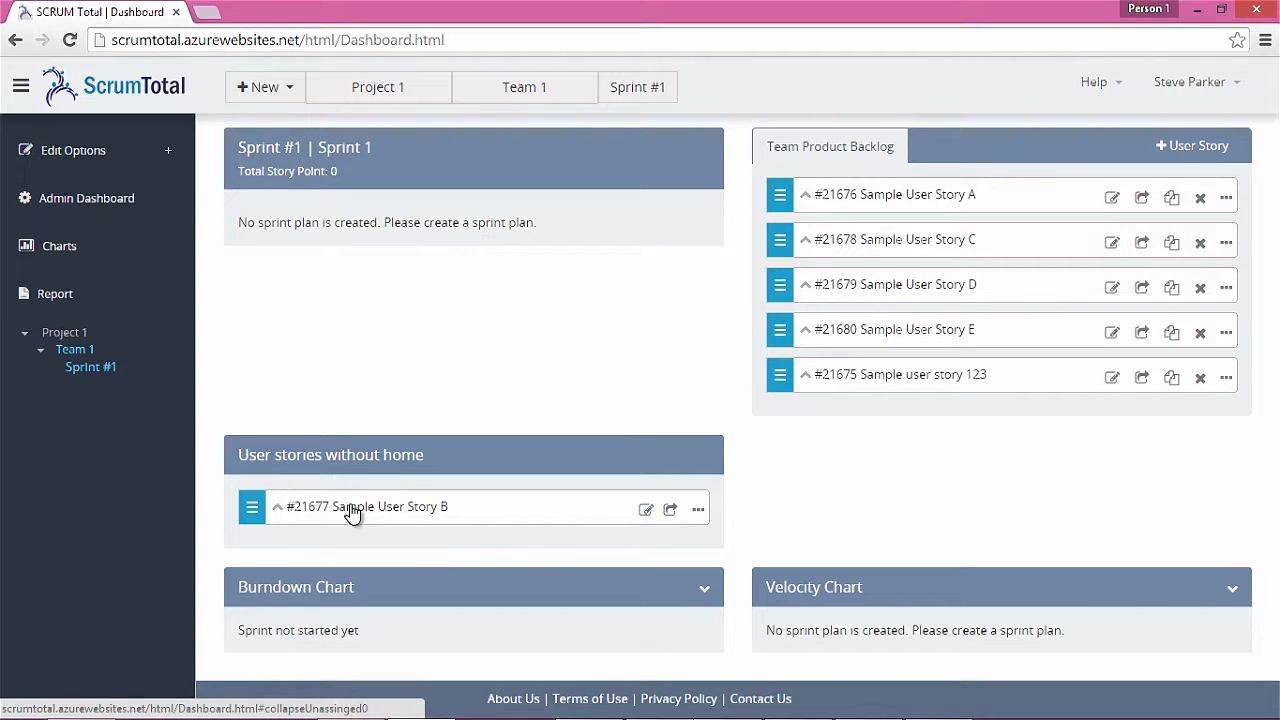
pyautogui.click(1160, 151)
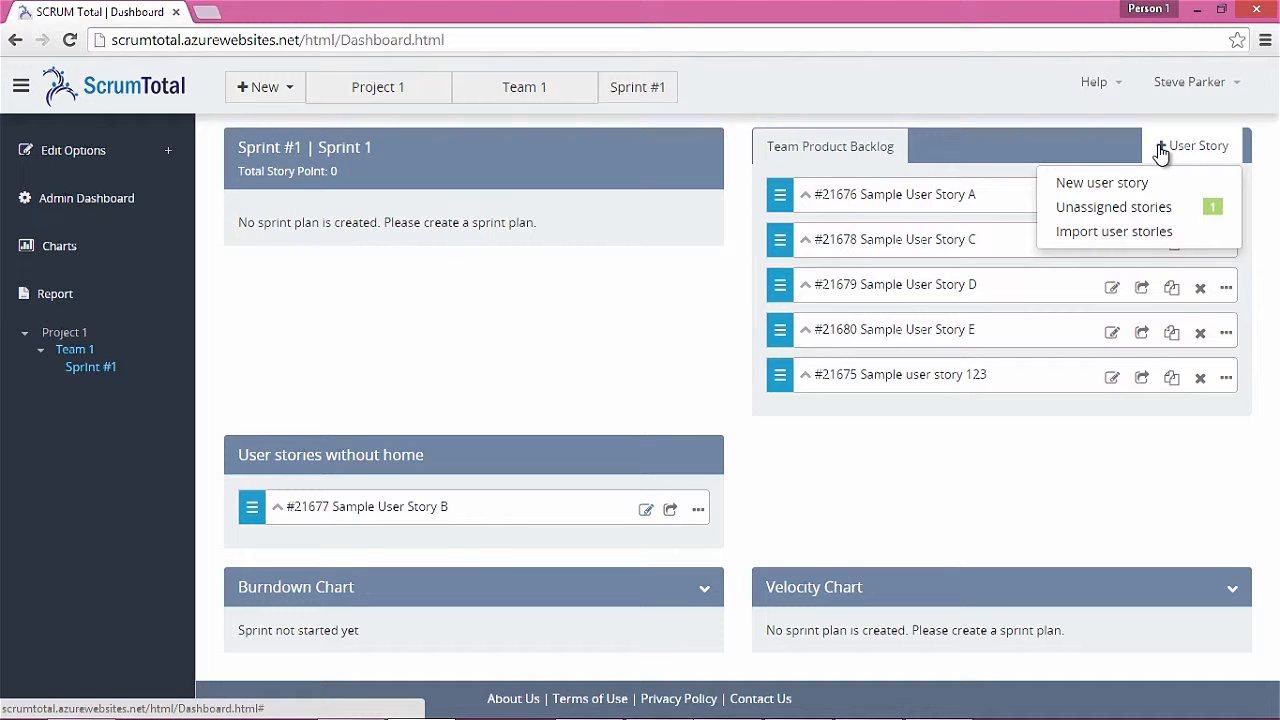
pyautogui.click(1163, 214)
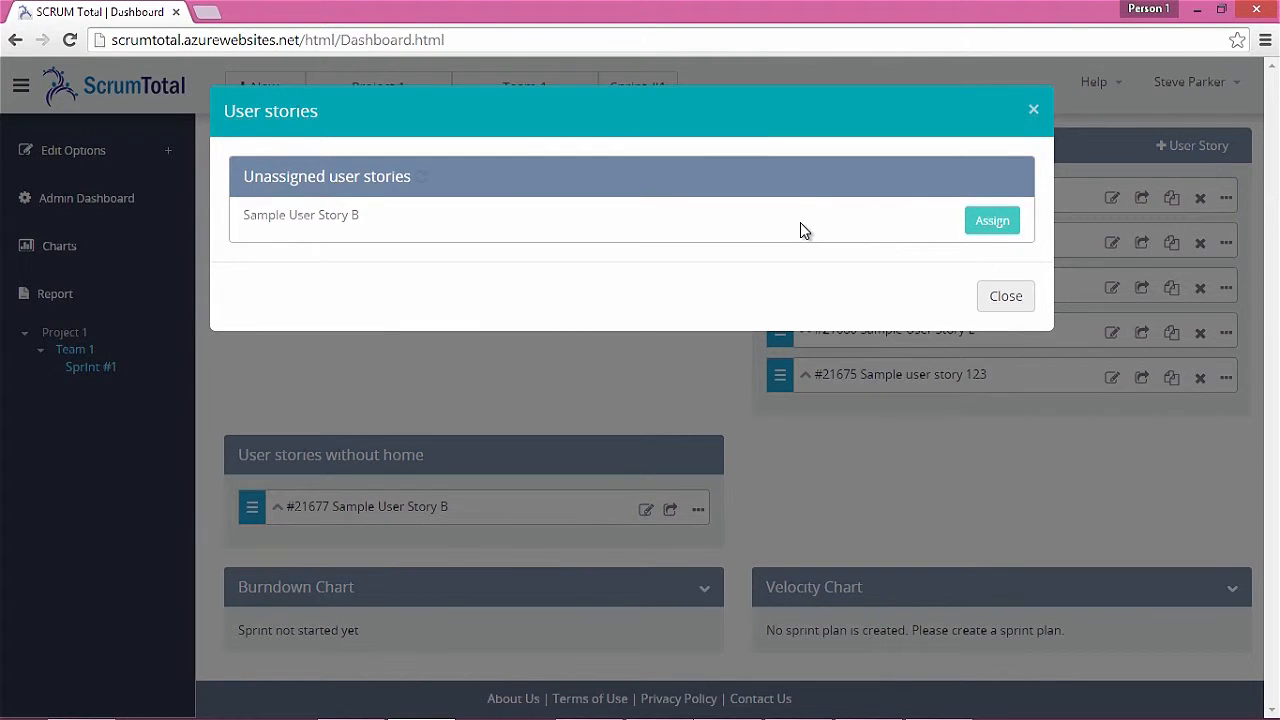
# Reassign Sample User Story B from the unassigned list and close the window
pyautogui.click(990, 222)
pyautogui.click(1004, 256)
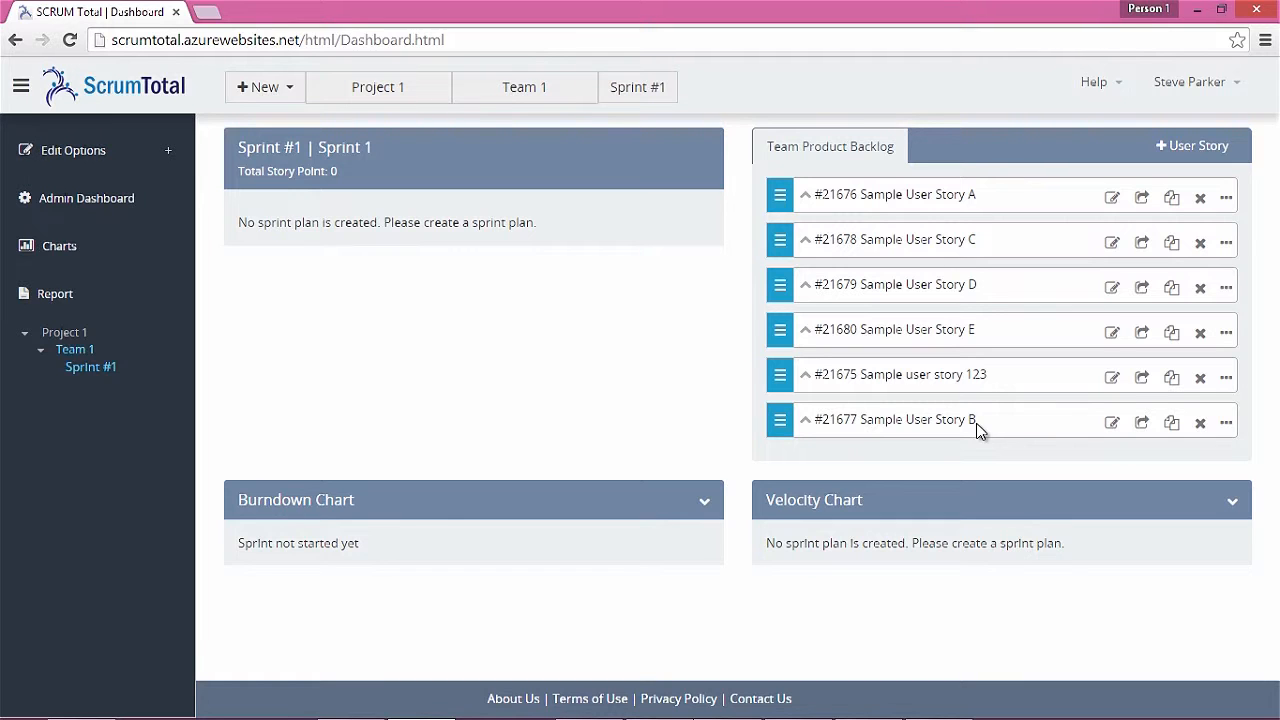
# Copy Sample user story 123 as a new story 'Sample user story 1' worth 3 story points
pyautogui.click(1171, 378)
pyautogui.press('BackSpace')
pyautogui.press('BackSpace')
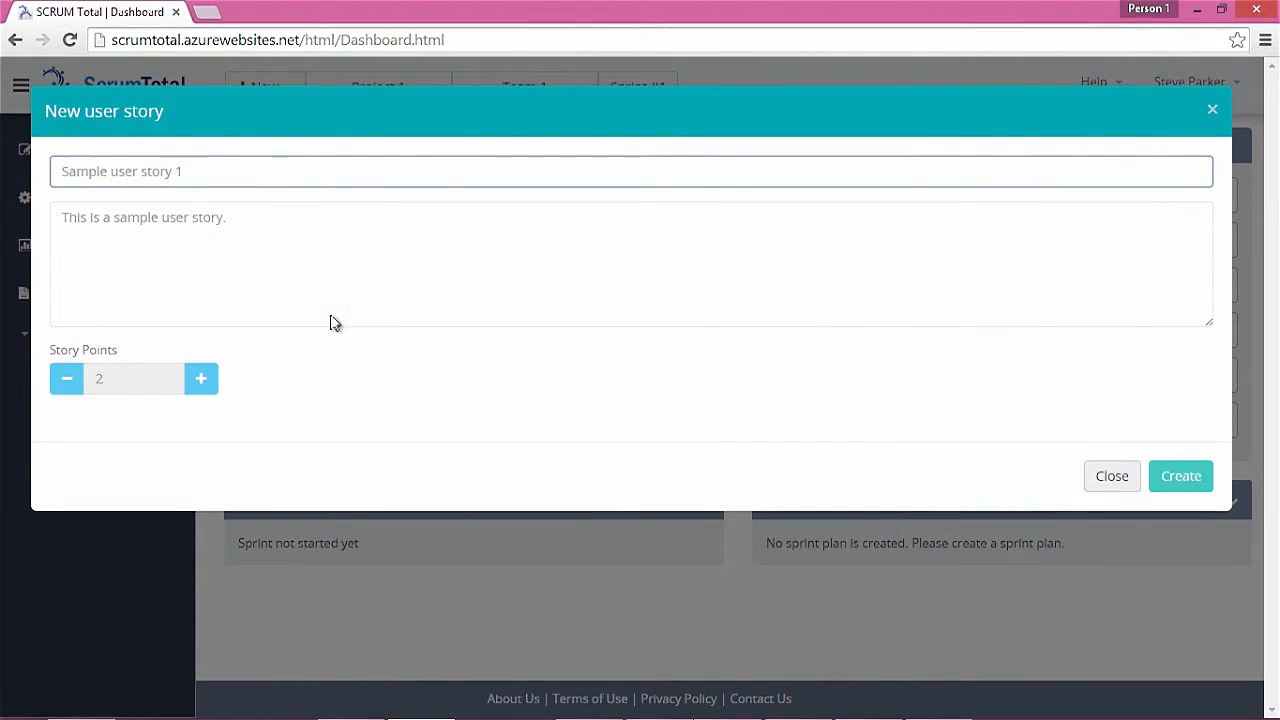
pyautogui.click(204, 381)
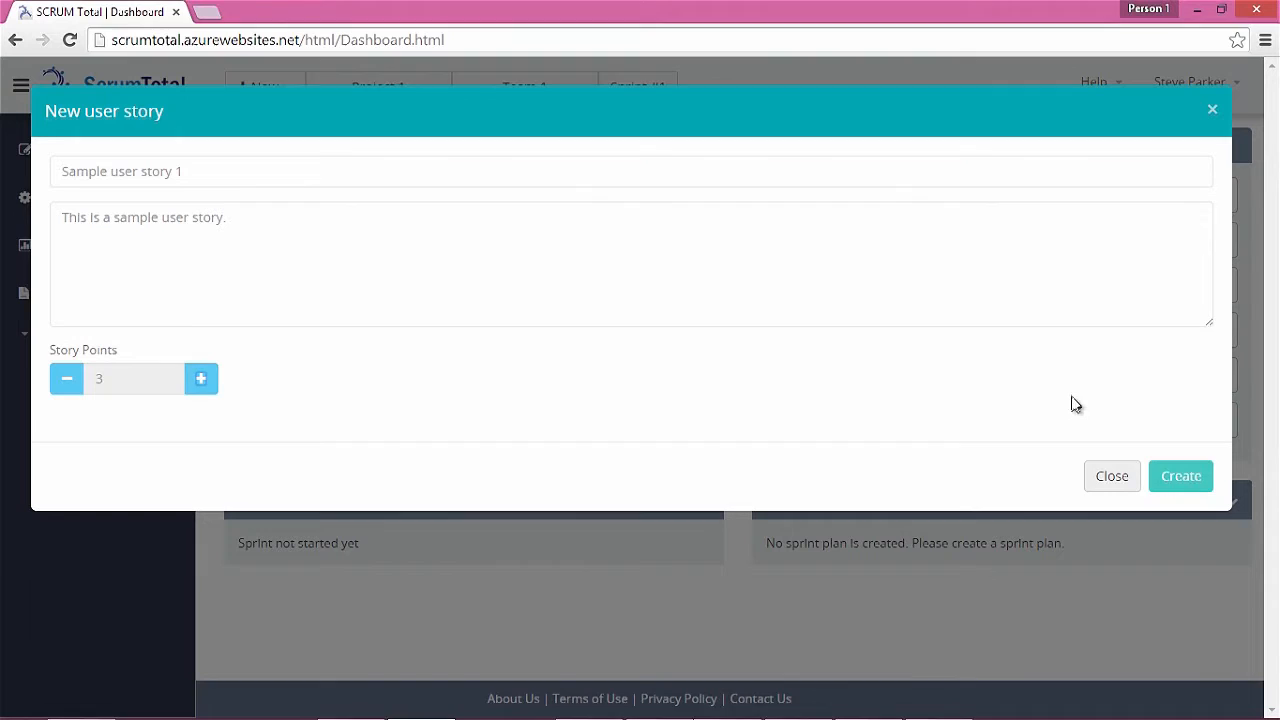
pyautogui.click(1177, 477)
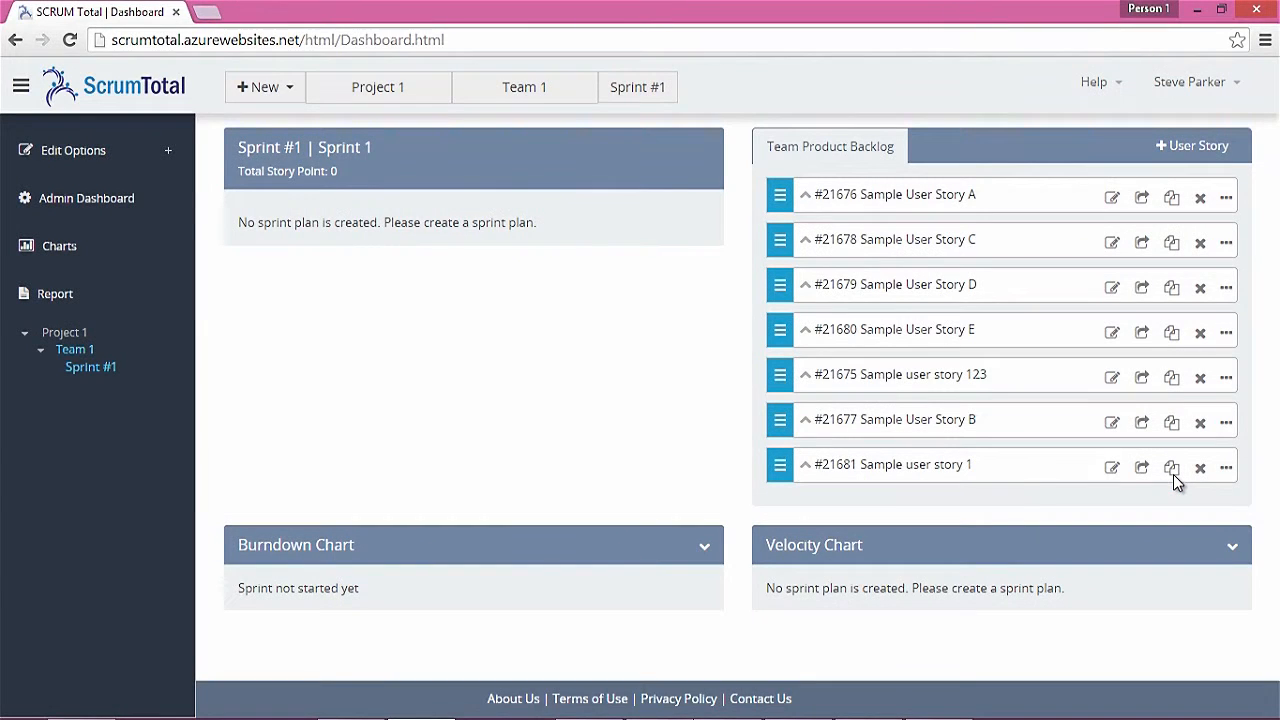
# Expand Sample User Story E and delete it, confirming the deletion
pyautogui.click(807, 340)
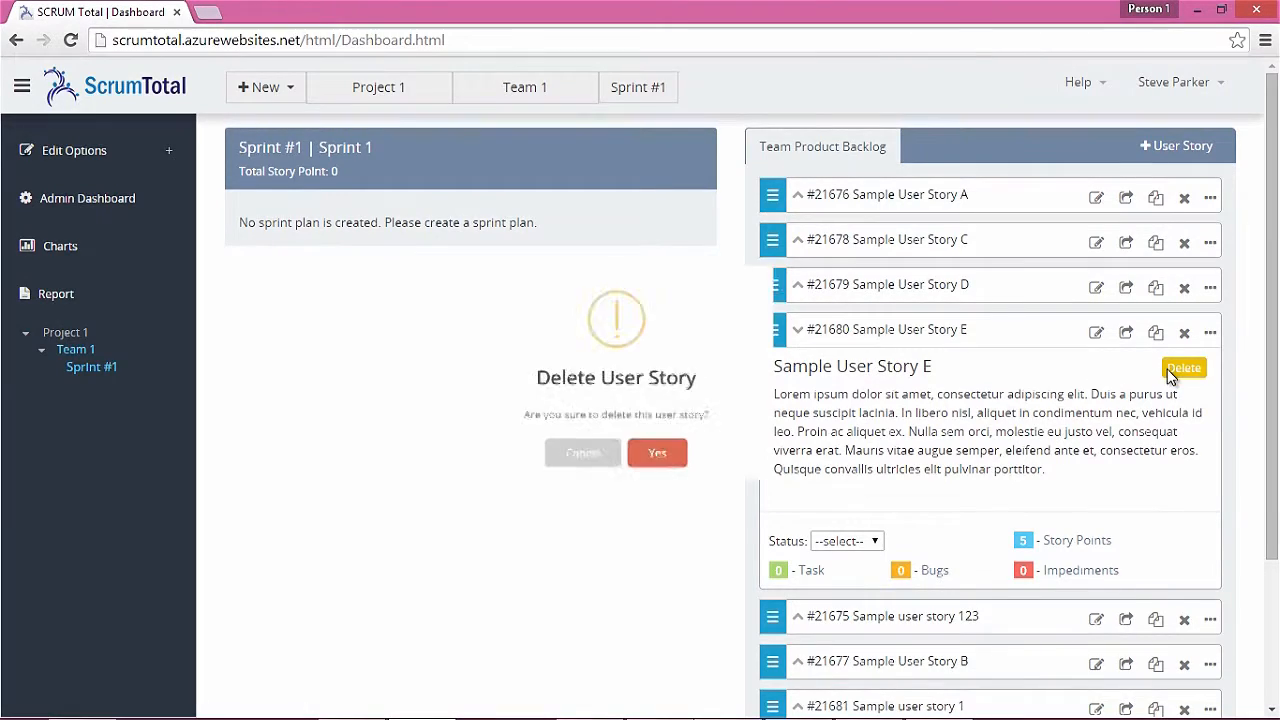
pyautogui.click(1184, 368)
pyautogui.click(688, 493)
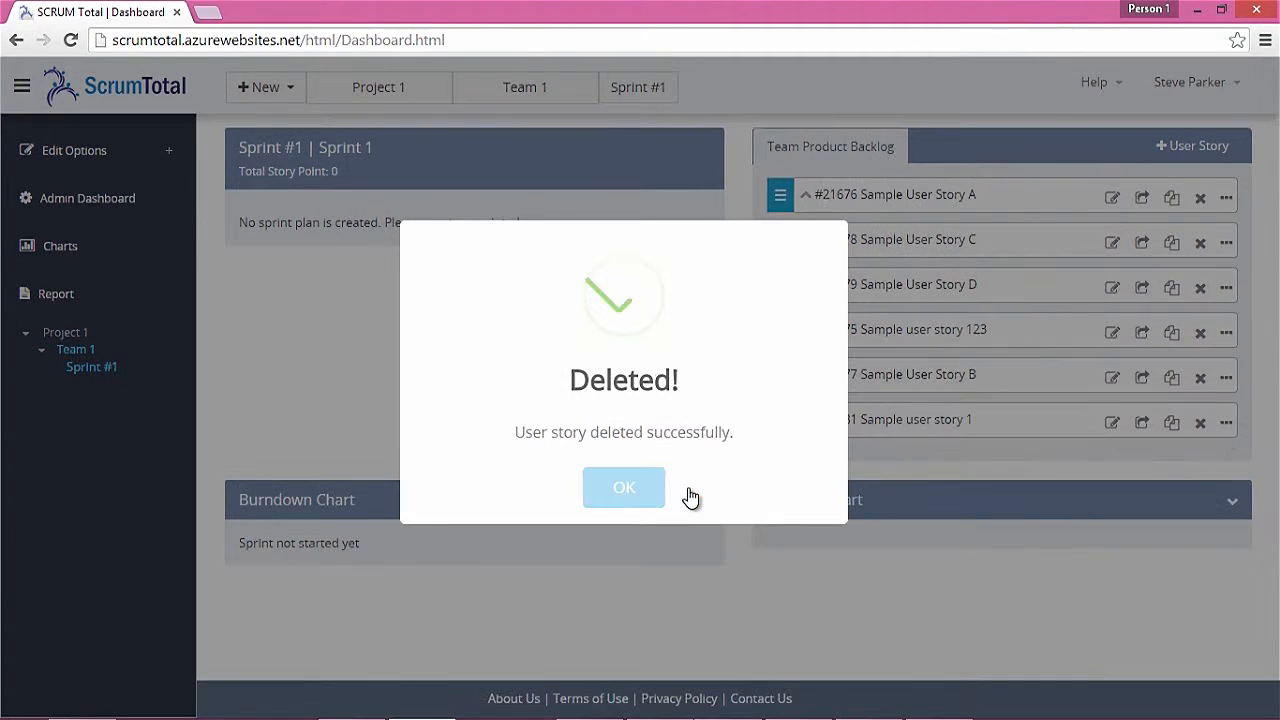
pyautogui.click(641, 494)
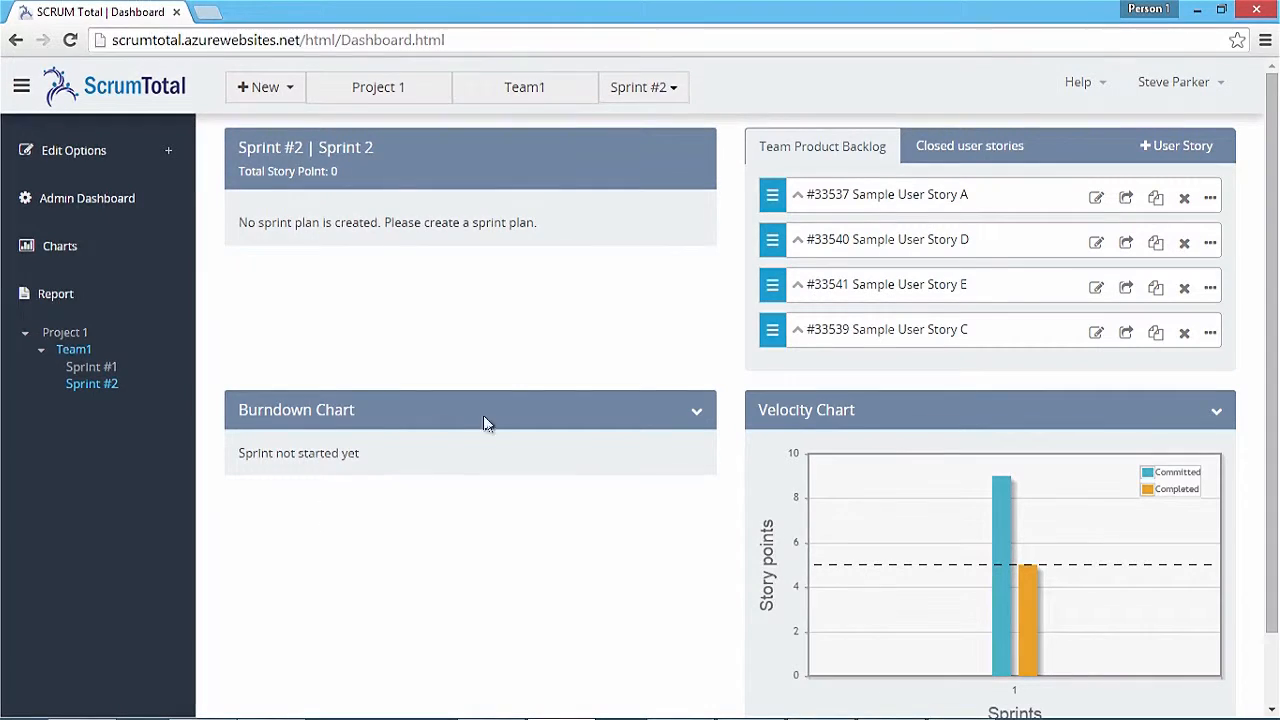
# Move Sample User Stories A, D and E into Sprint #2 for 9 points and open its start form
pyautogui.moveTo(770, 196); pyautogui.dragTo(240, 217)
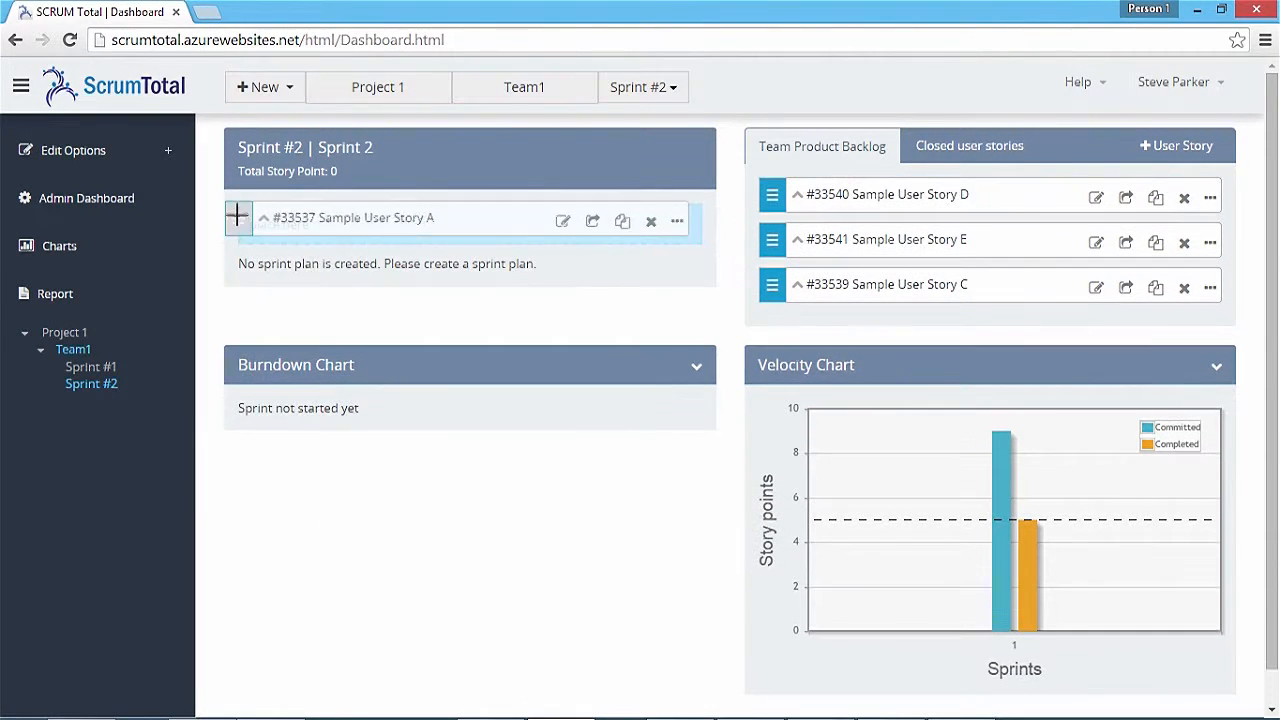
pyautogui.moveTo(766, 194); pyautogui.dragTo(247, 224)
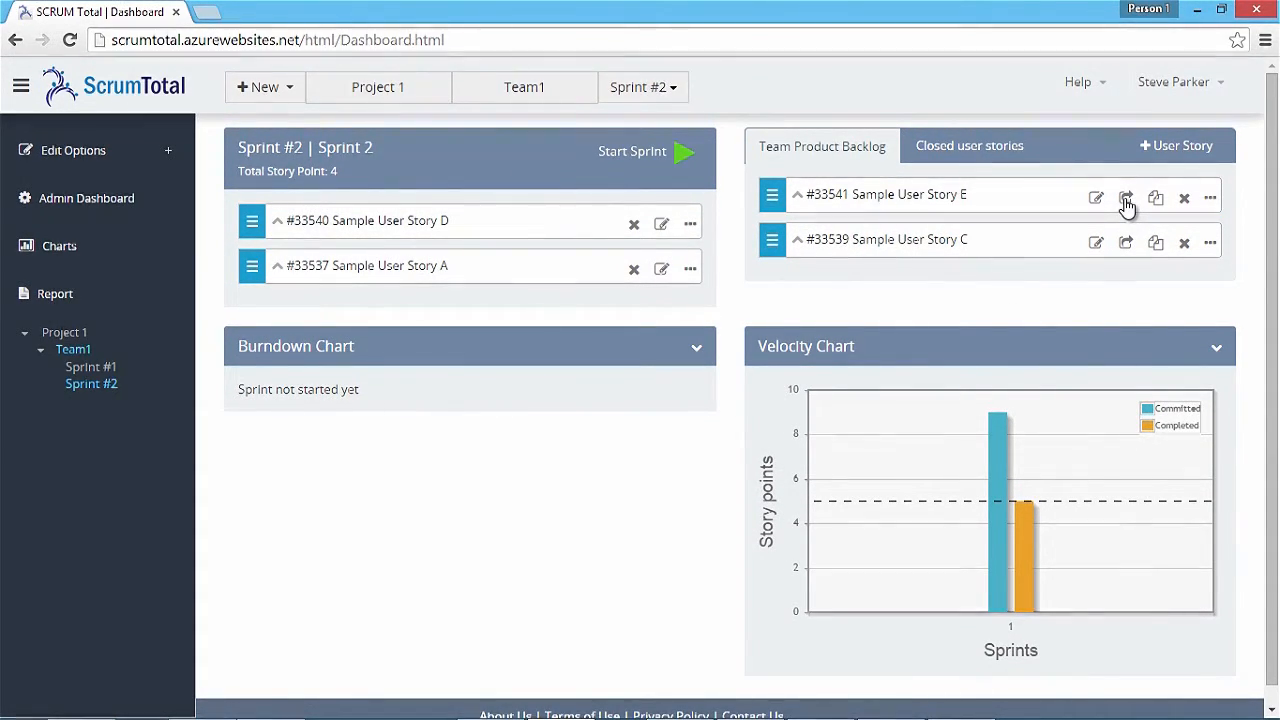
pyautogui.click(1126, 199)
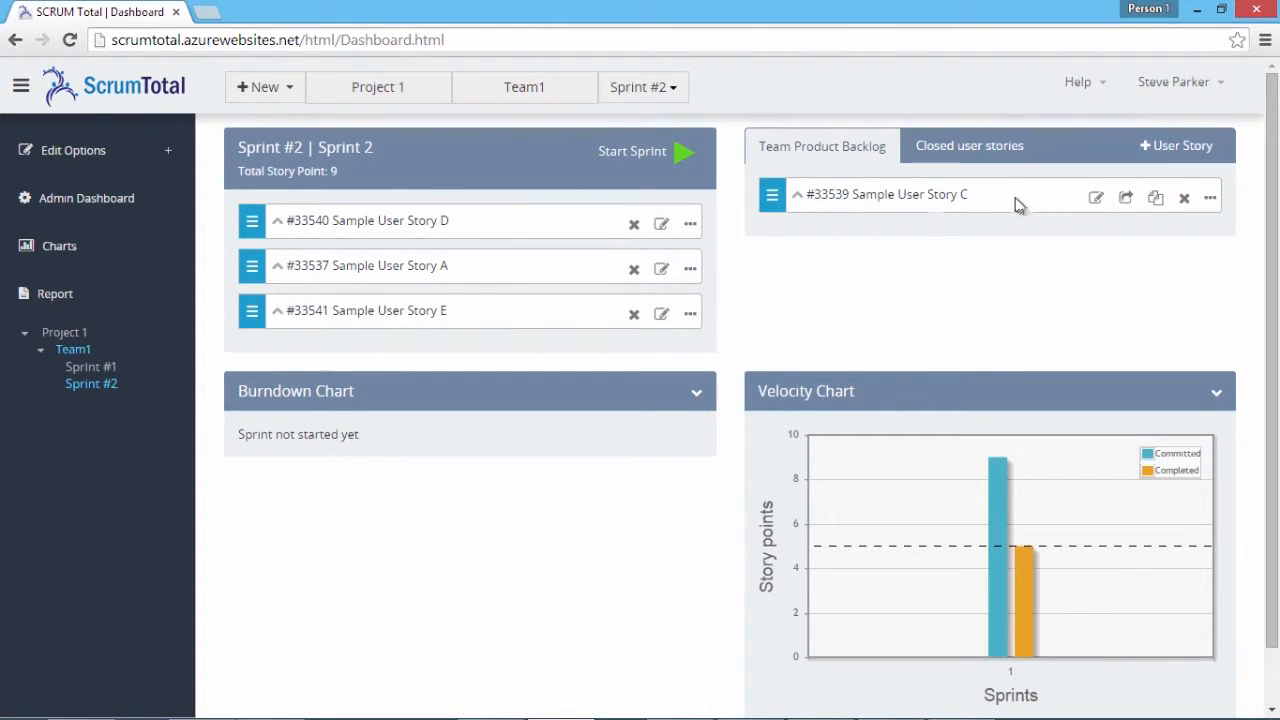
pyautogui.click(680, 158)
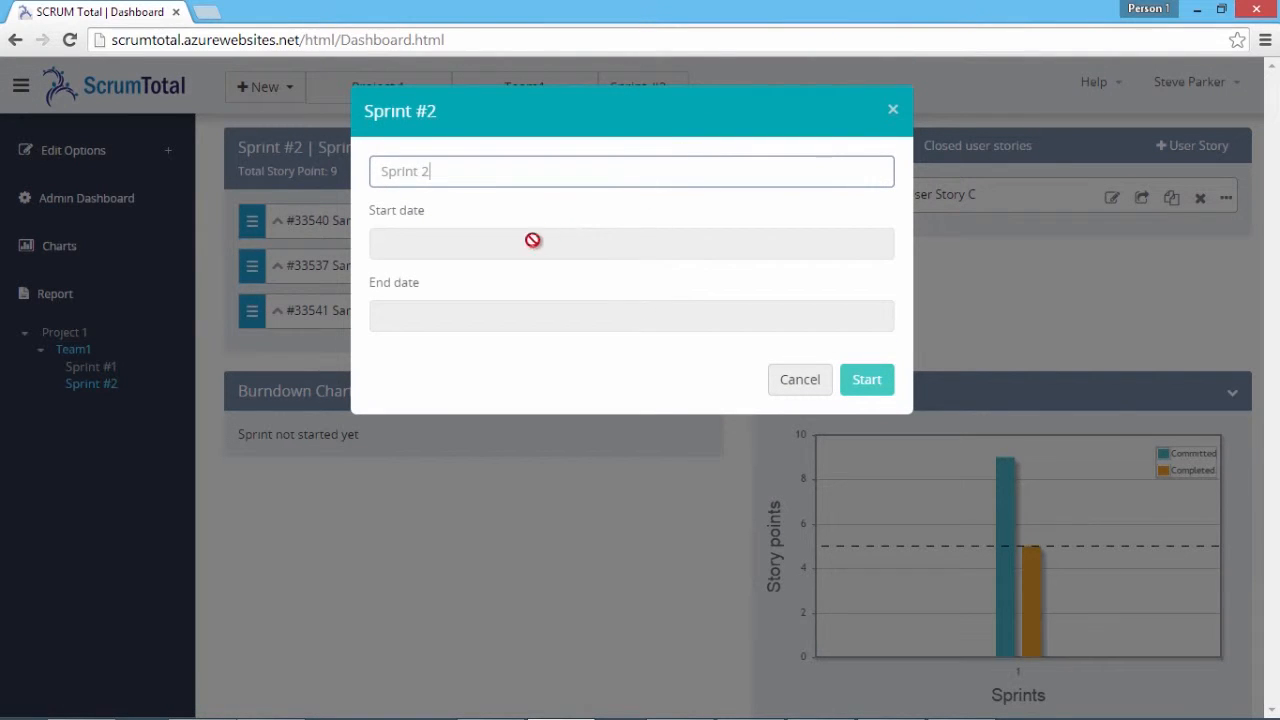
# Start Sprint #2 with start date 02/27/2015 and end date 02/28/2015
pyautogui.click(404, 242)
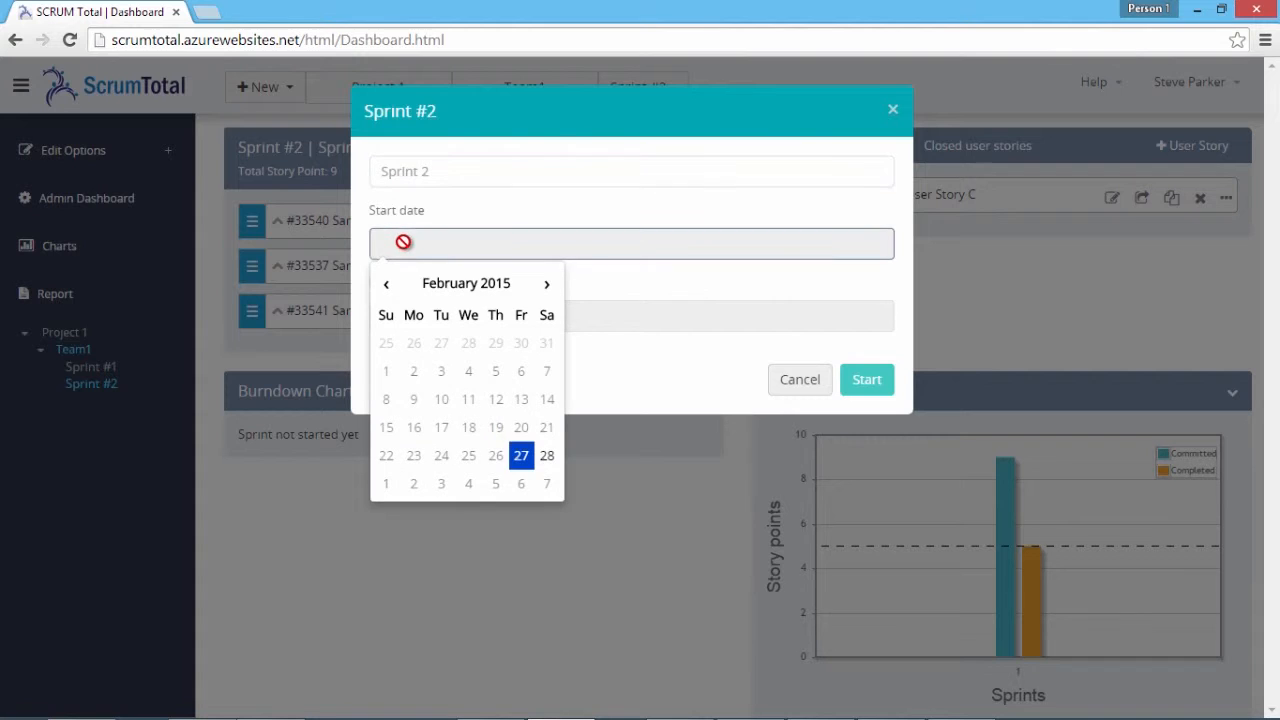
pyautogui.click(521, 458)
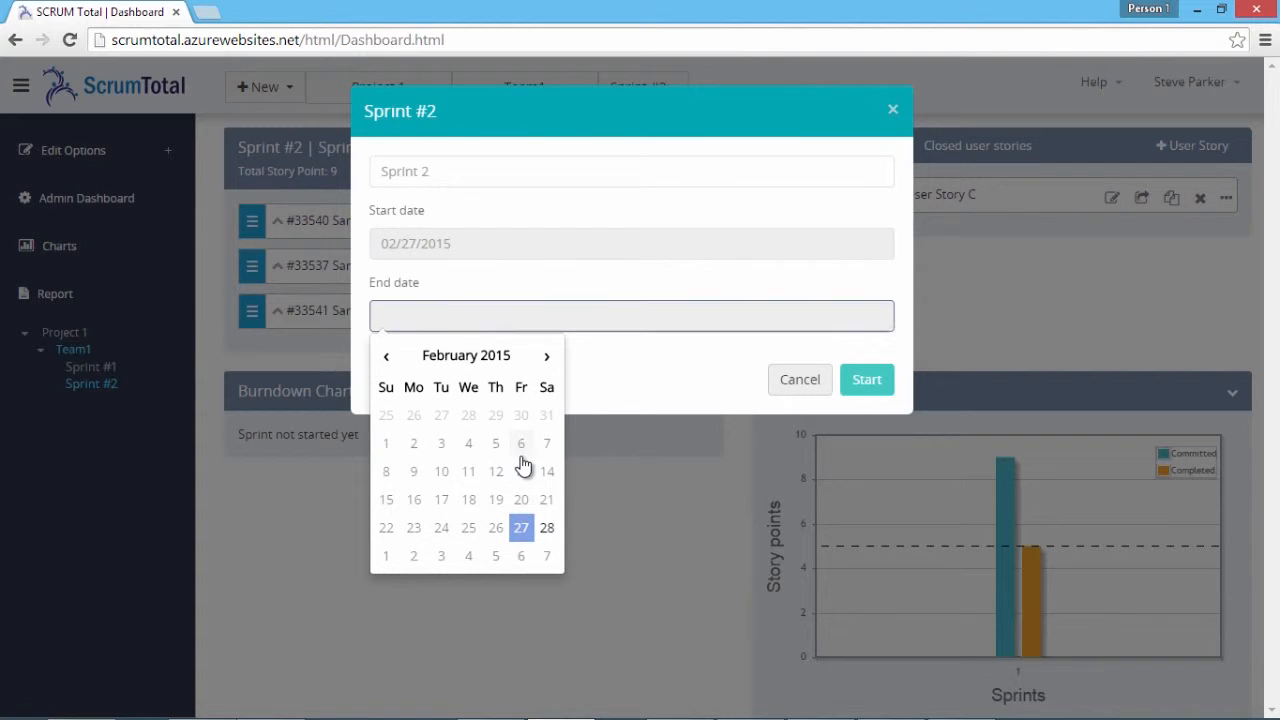
pyautogui.click(521, 527)
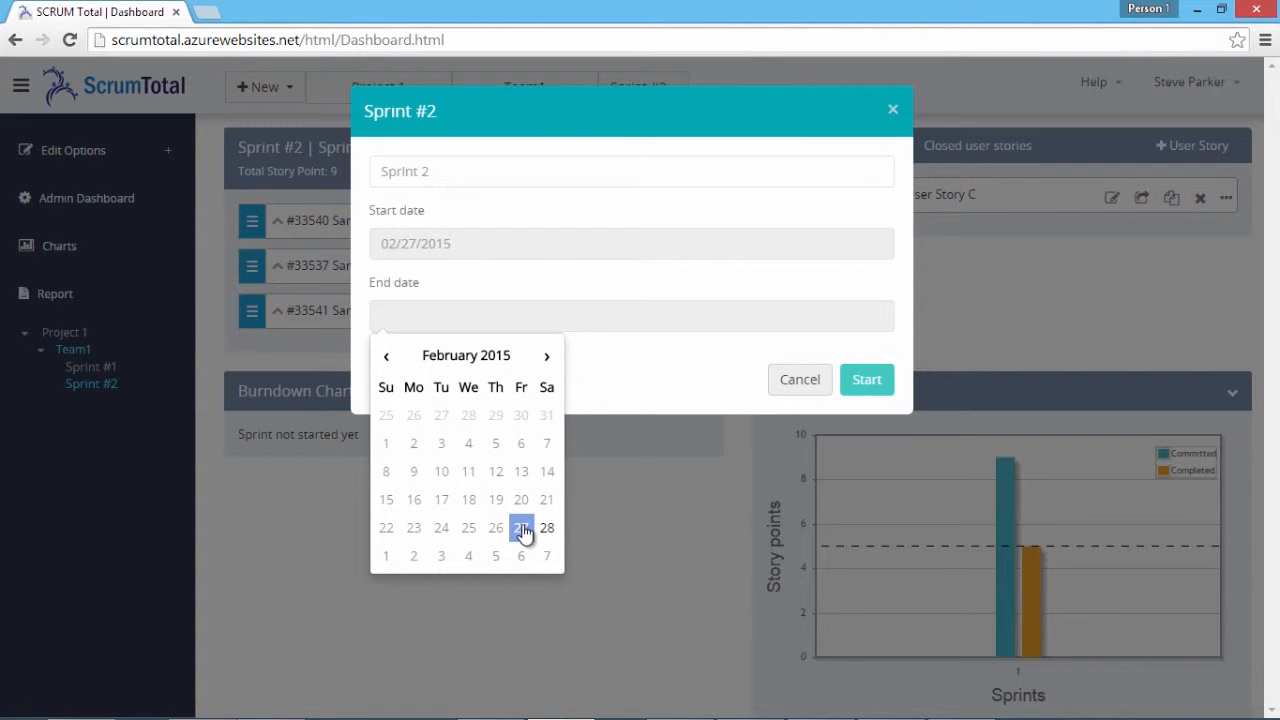
pyautogui.click(548, 530)
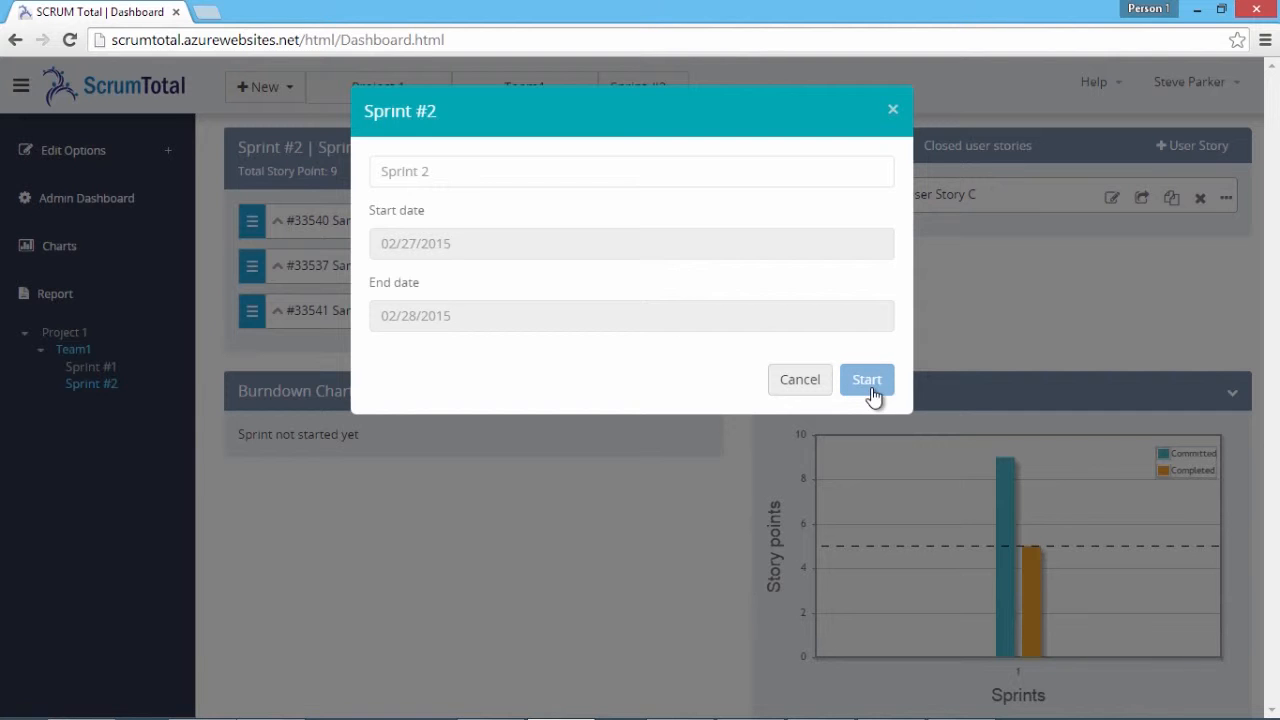
pyautogui.click(867, 381)
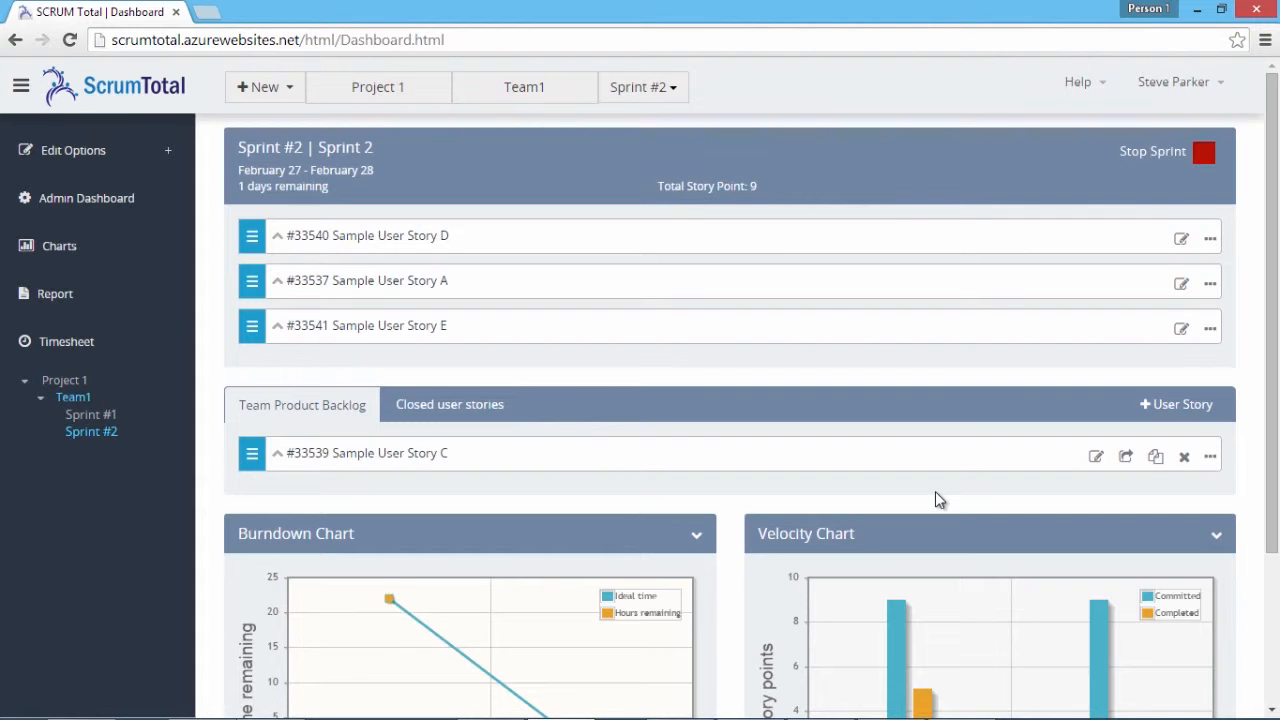
# Expand Sample User Story D, select Task D among its tasks, and open its Log Hours timesheet
pyautogui.scroll(-2, 937, 497)
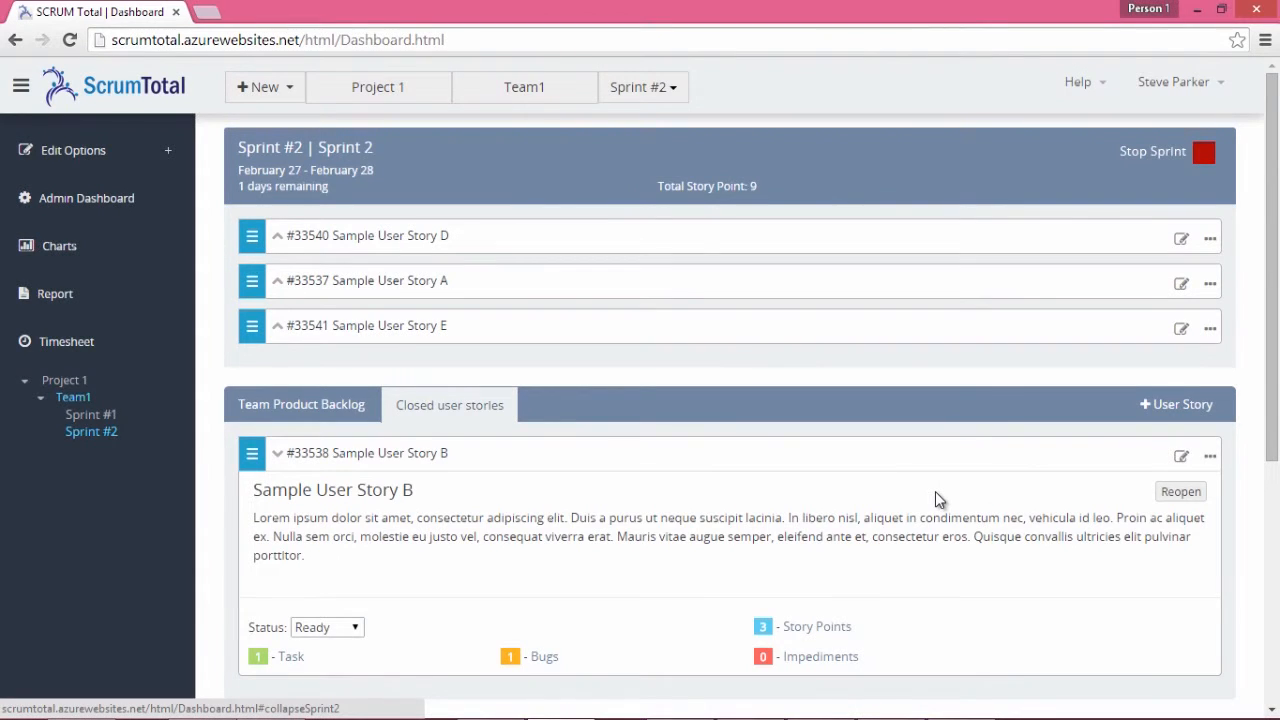
pyautogui.click(279, 242)
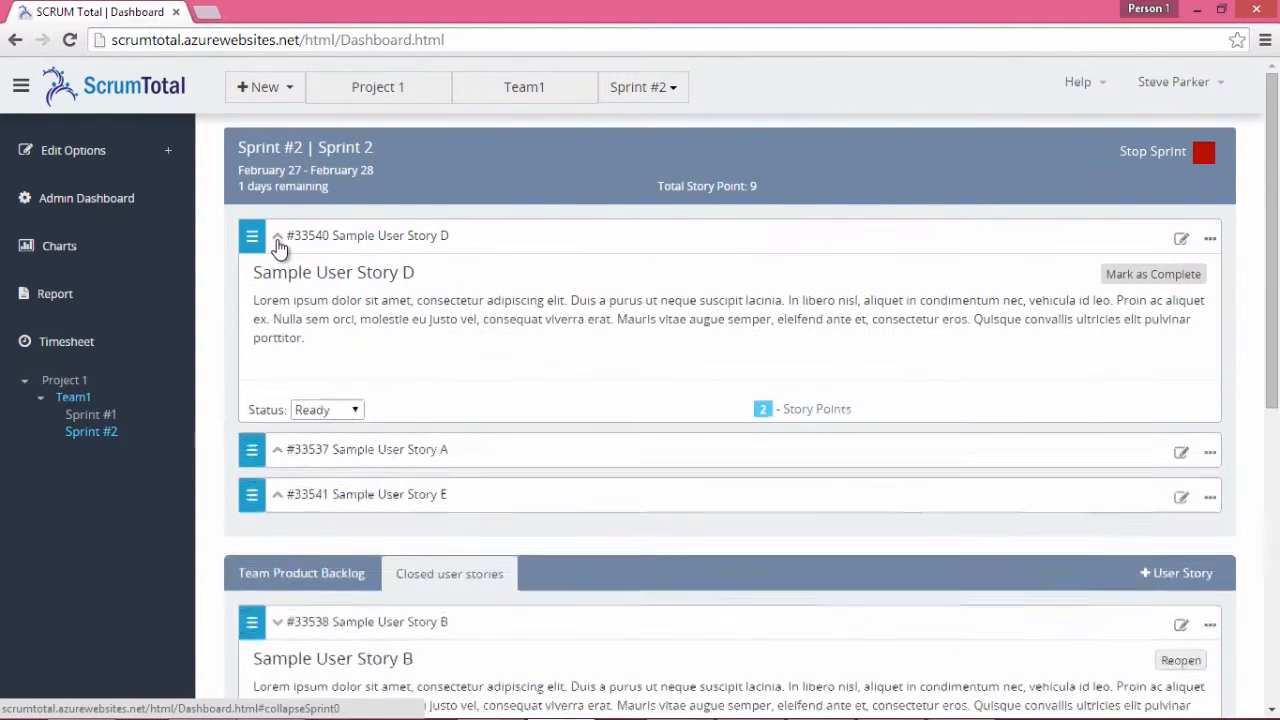
pyautogui.click(292, 443)
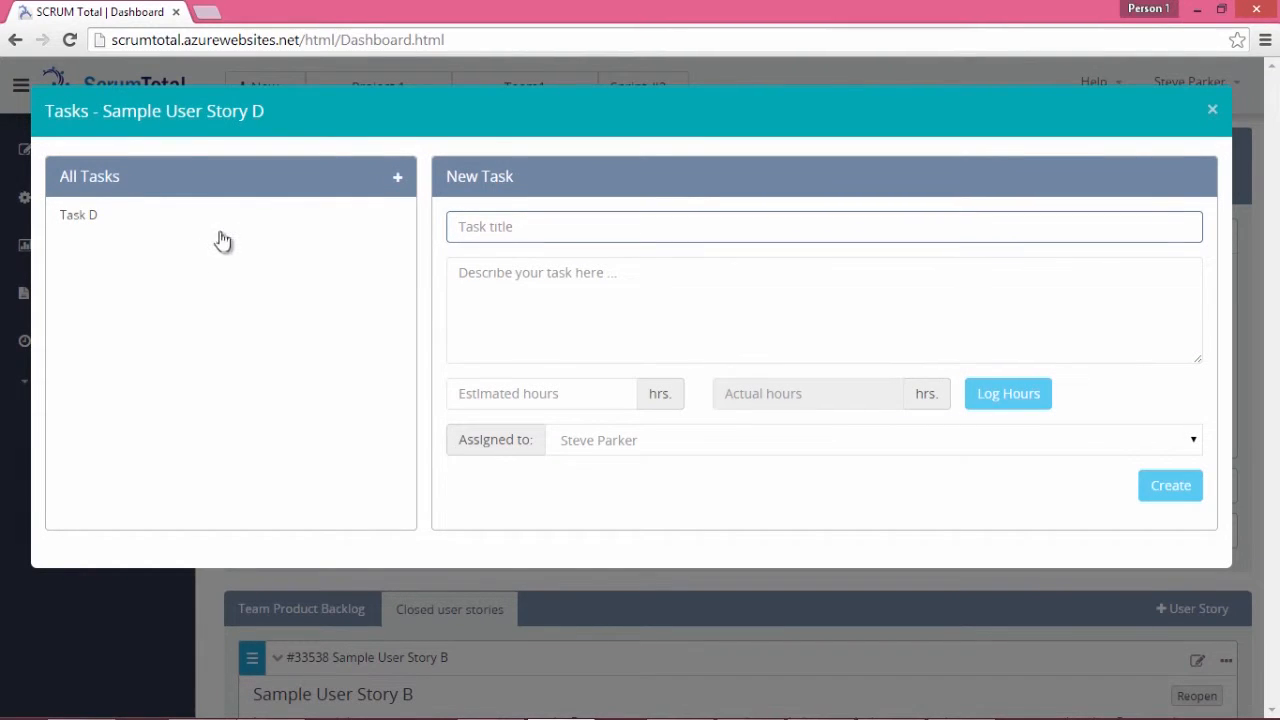
pyautogui.click(248, 224)
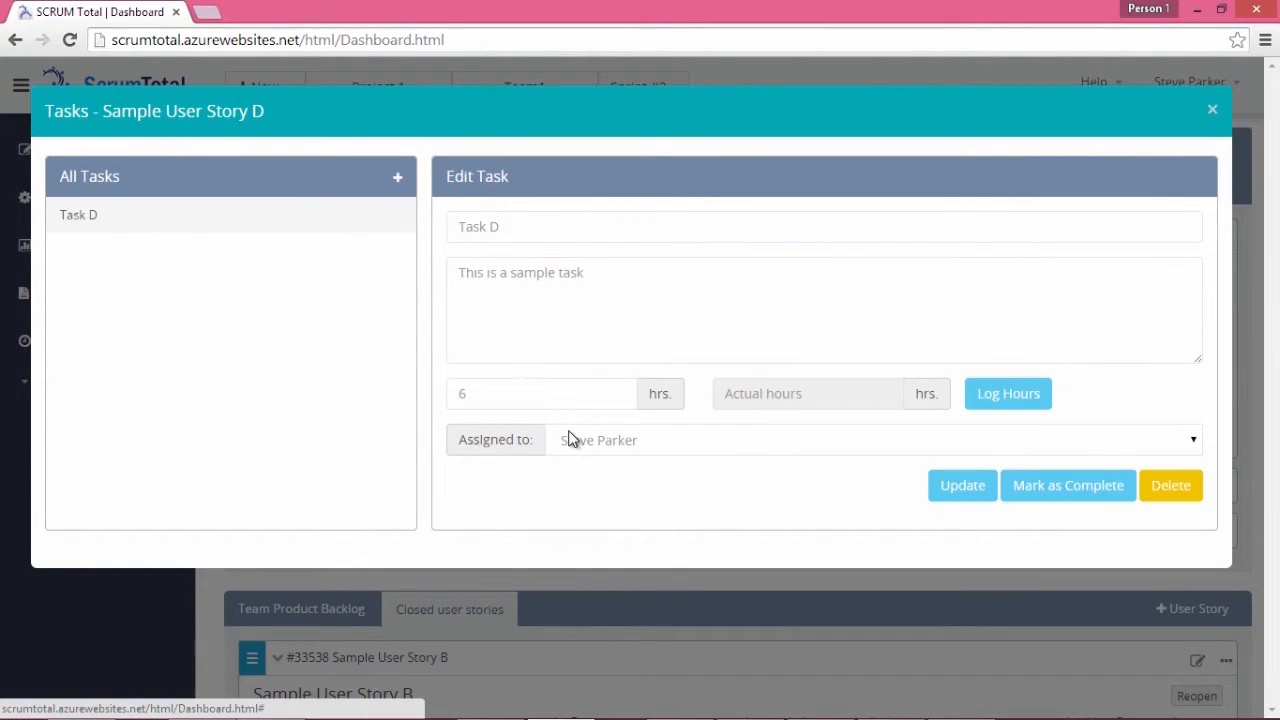
pyautogui.click(1008, 400)
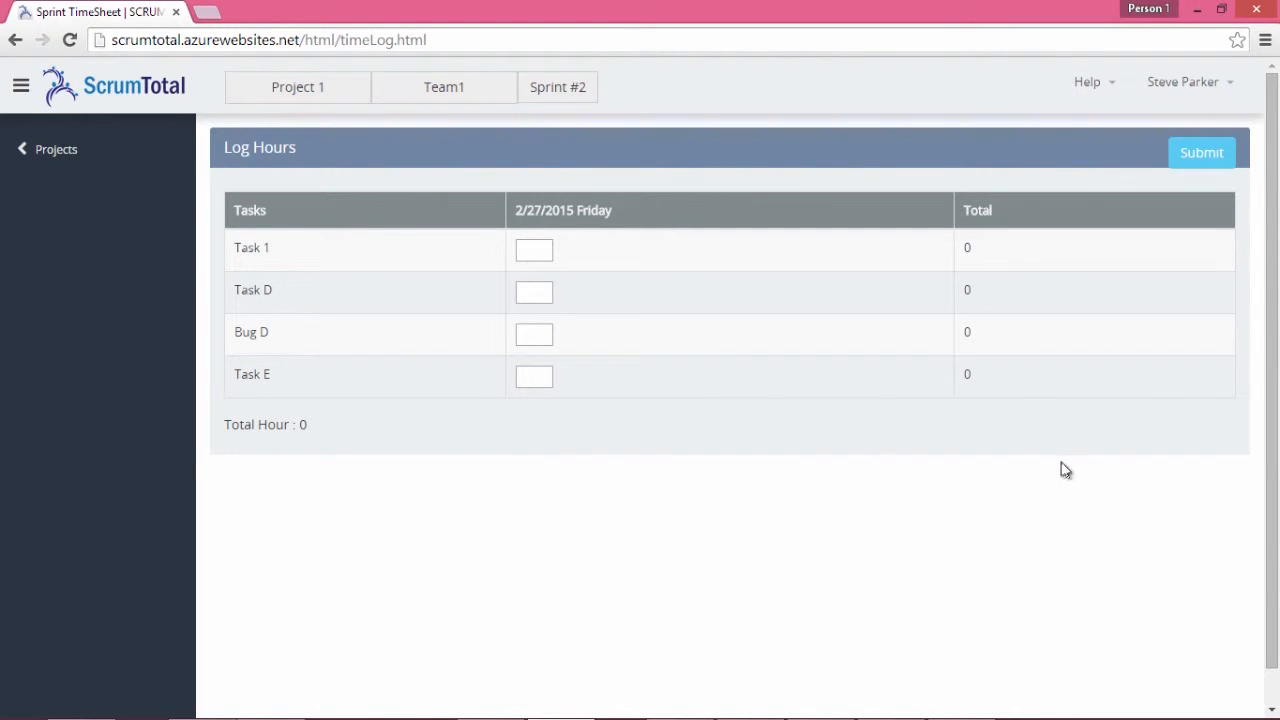
# Enter 6 hours for Task D on Friday 2/27/2015 and submit the timesheet
pyautogui.click(525, 292)
pyautogui.write('6')
pyautogui.click(1190, 155)
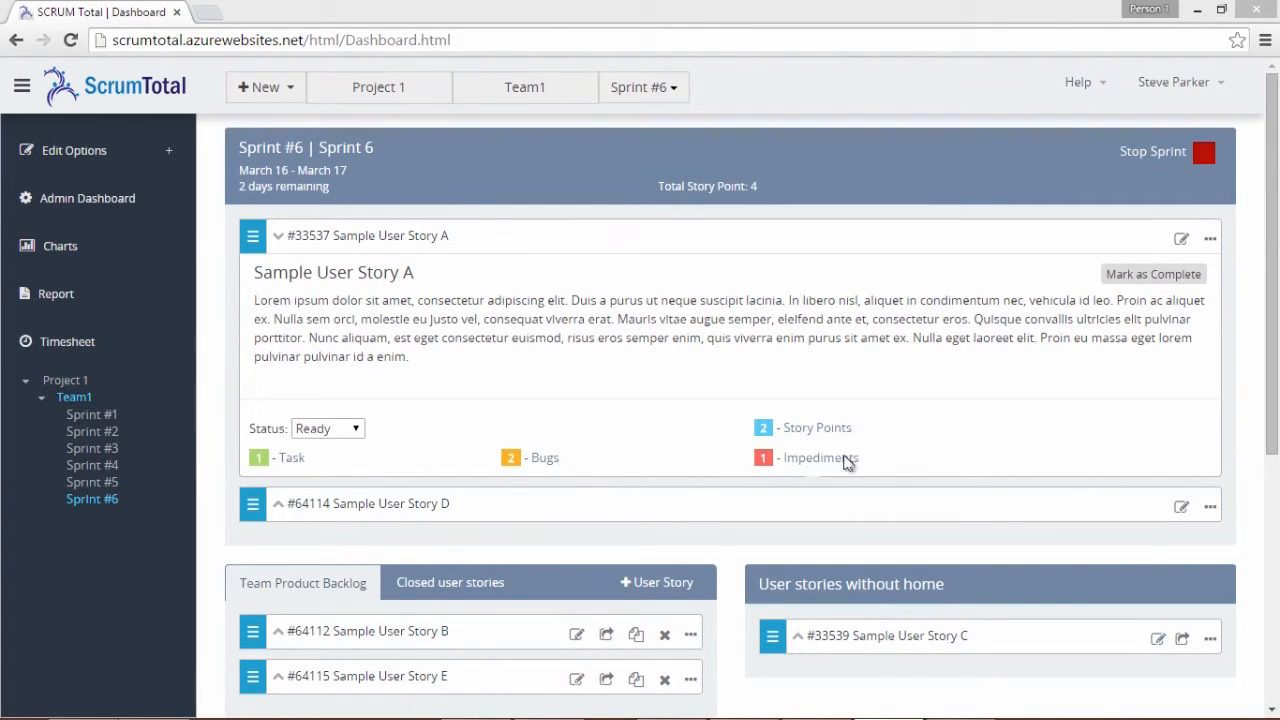
# After Story A is refused completion, mark its Bug 2 as complete
pyautogui.click(1137, 277)
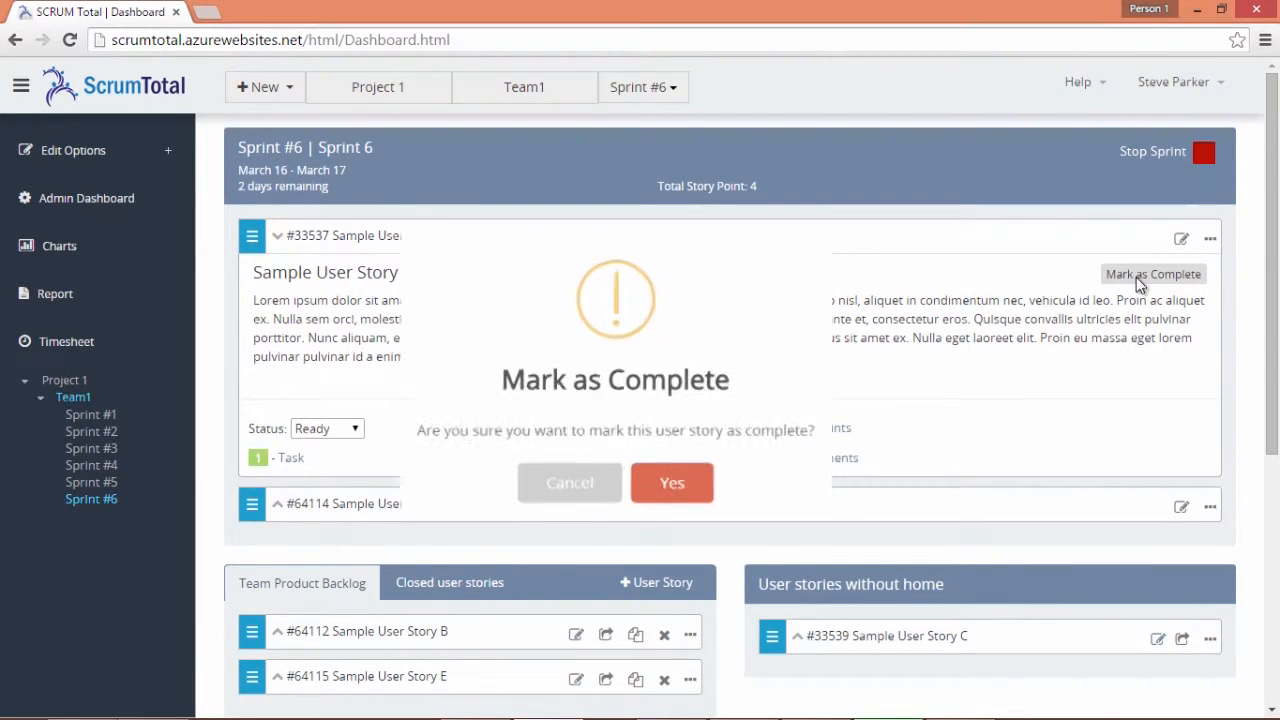
pyautogui.click(678, 488)
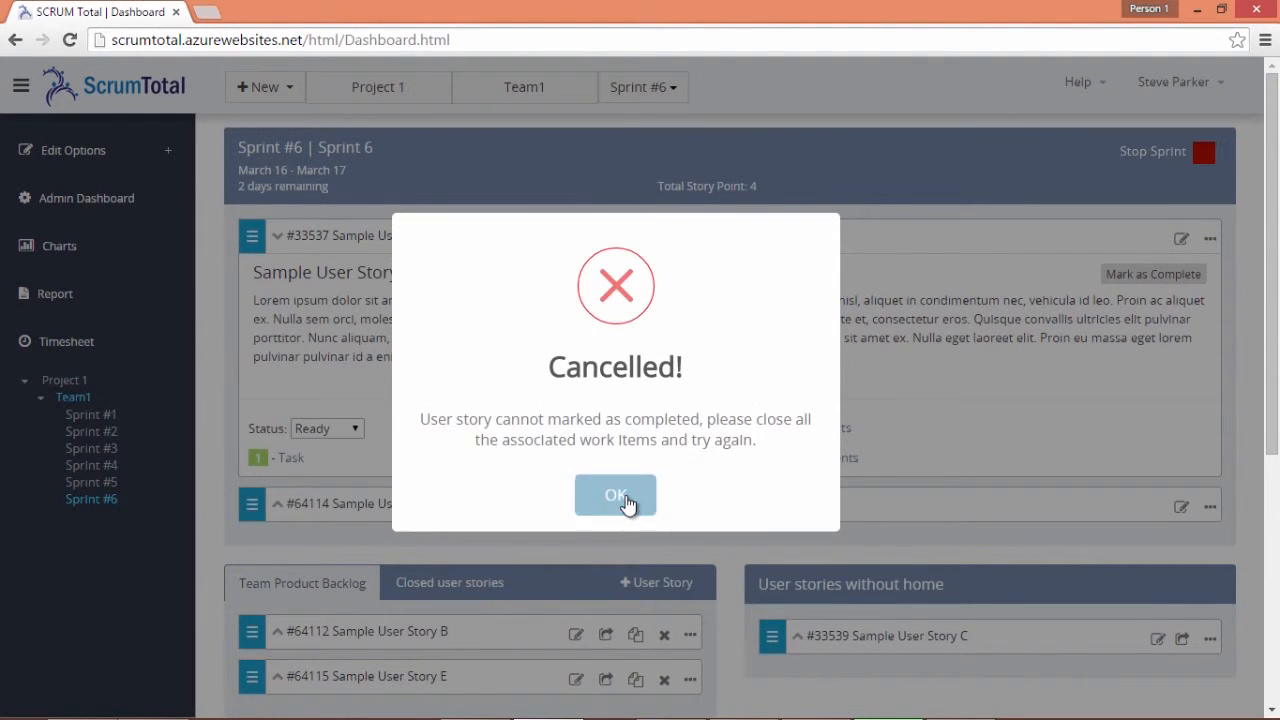
pyautogui.click(626, 496)
pyautogui.click(553, 458)
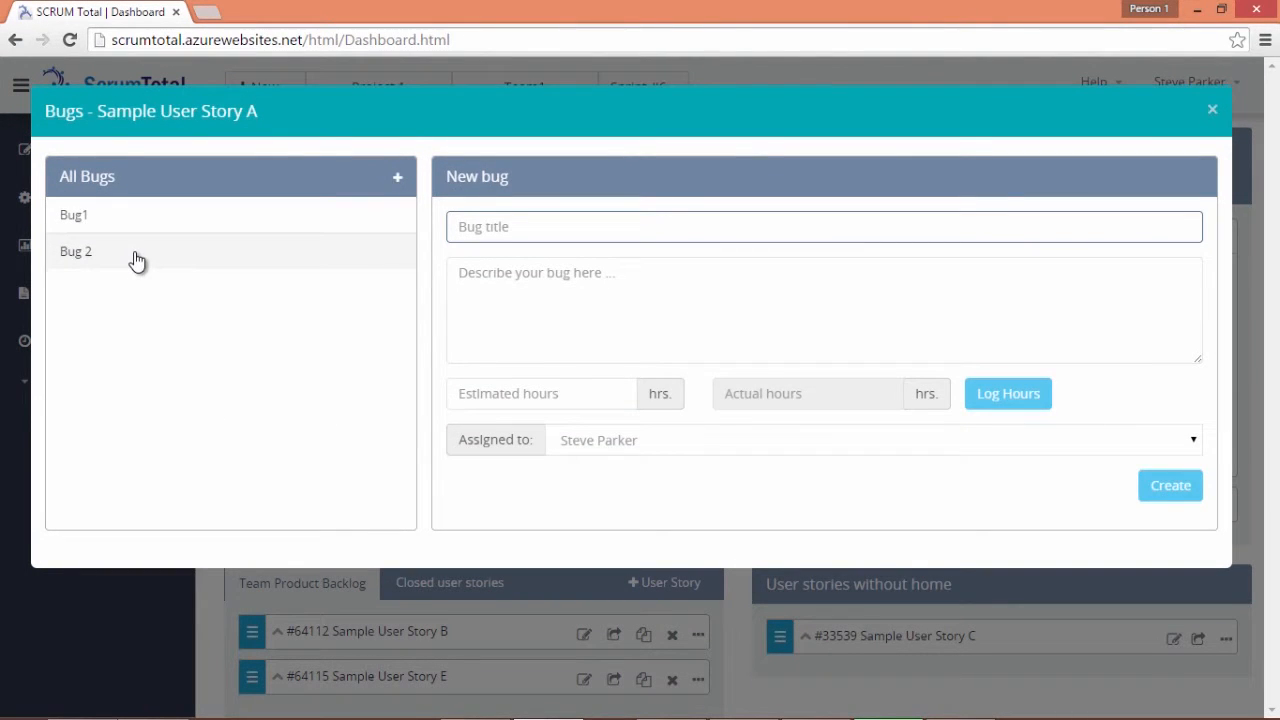
pyautogui.click(133, 253)
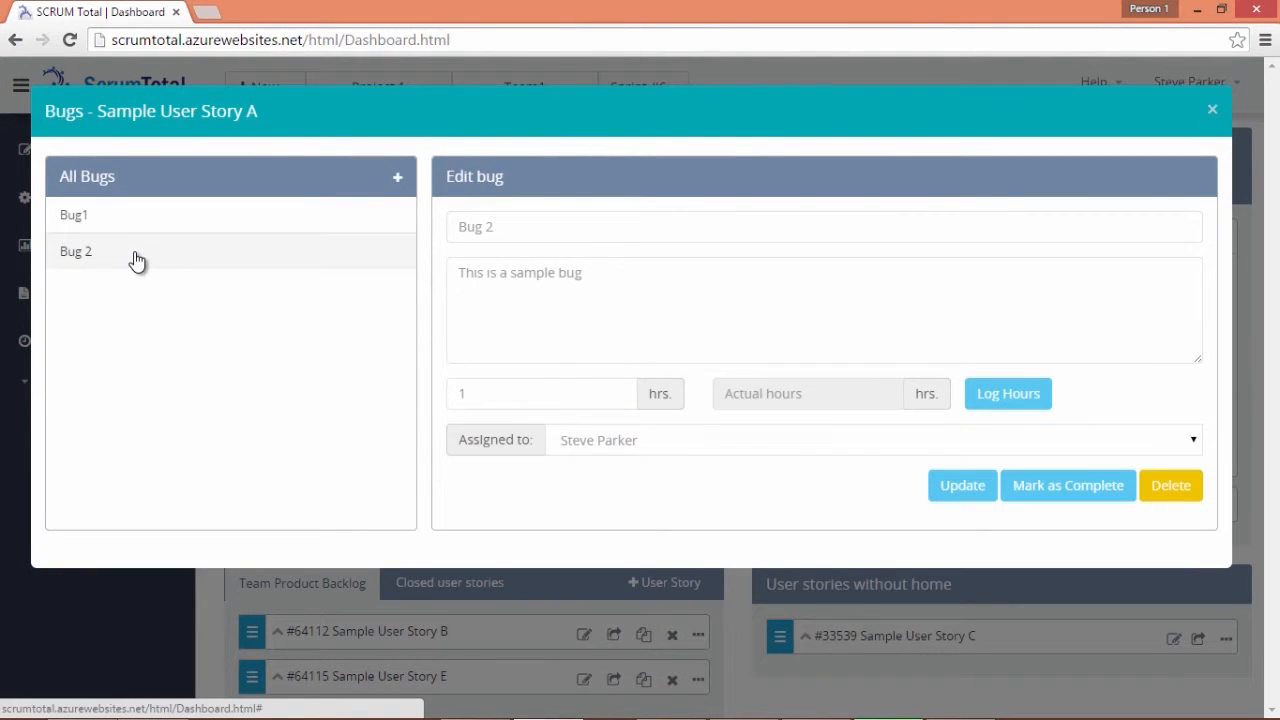
pyautogui.click(1066, 490)
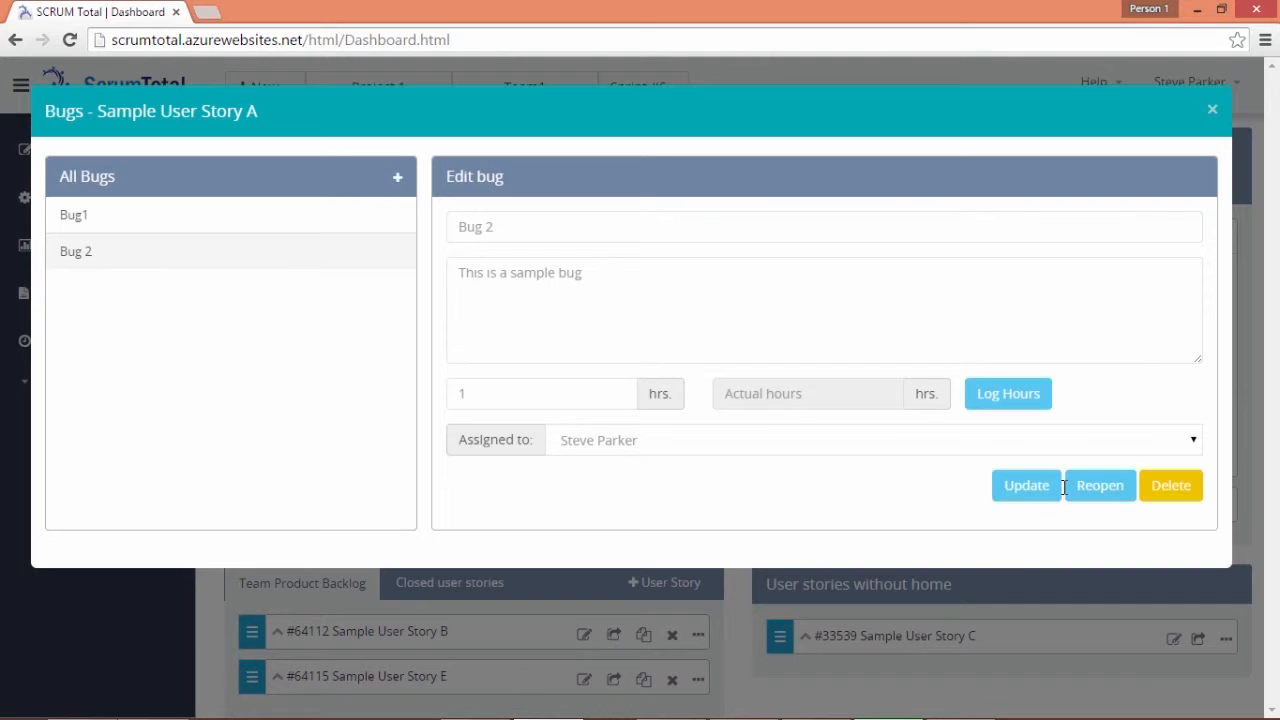
pyautogui.click(1212, 109)
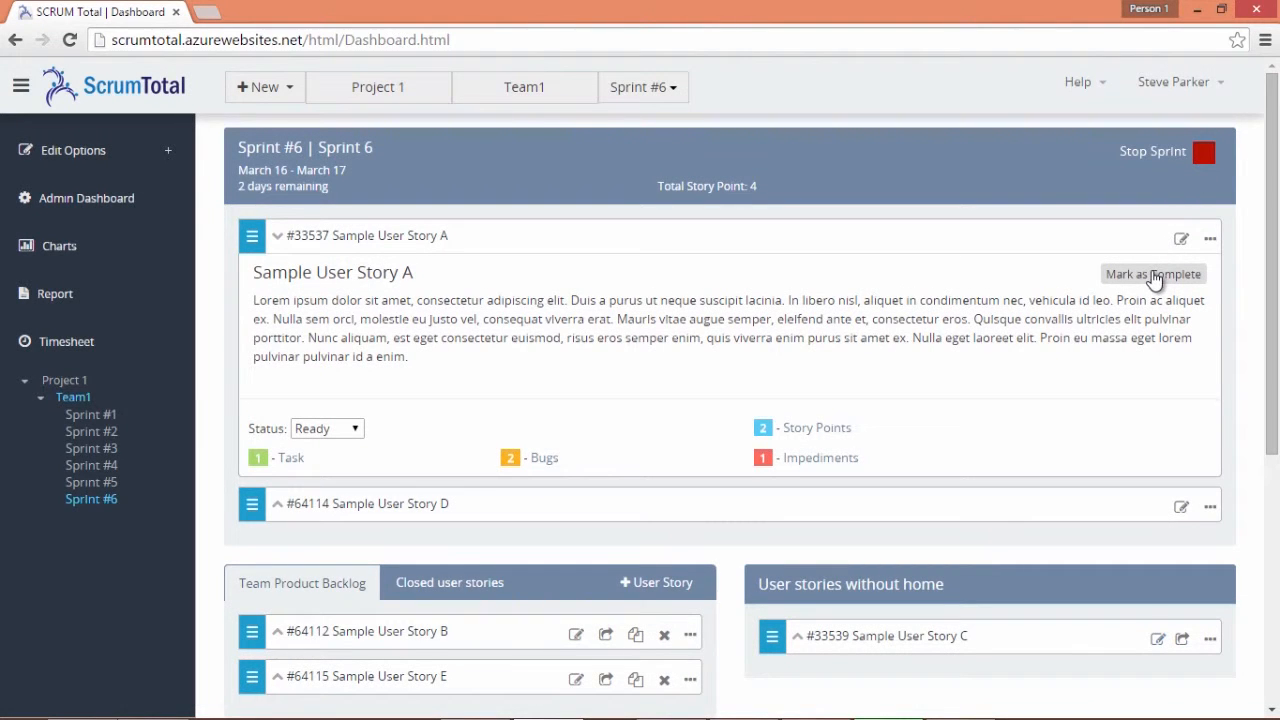
# Mark Sample User Story A complete and confirm the completion
pyautogui.click(1153, 274)
pyautogui.click(677, 500)
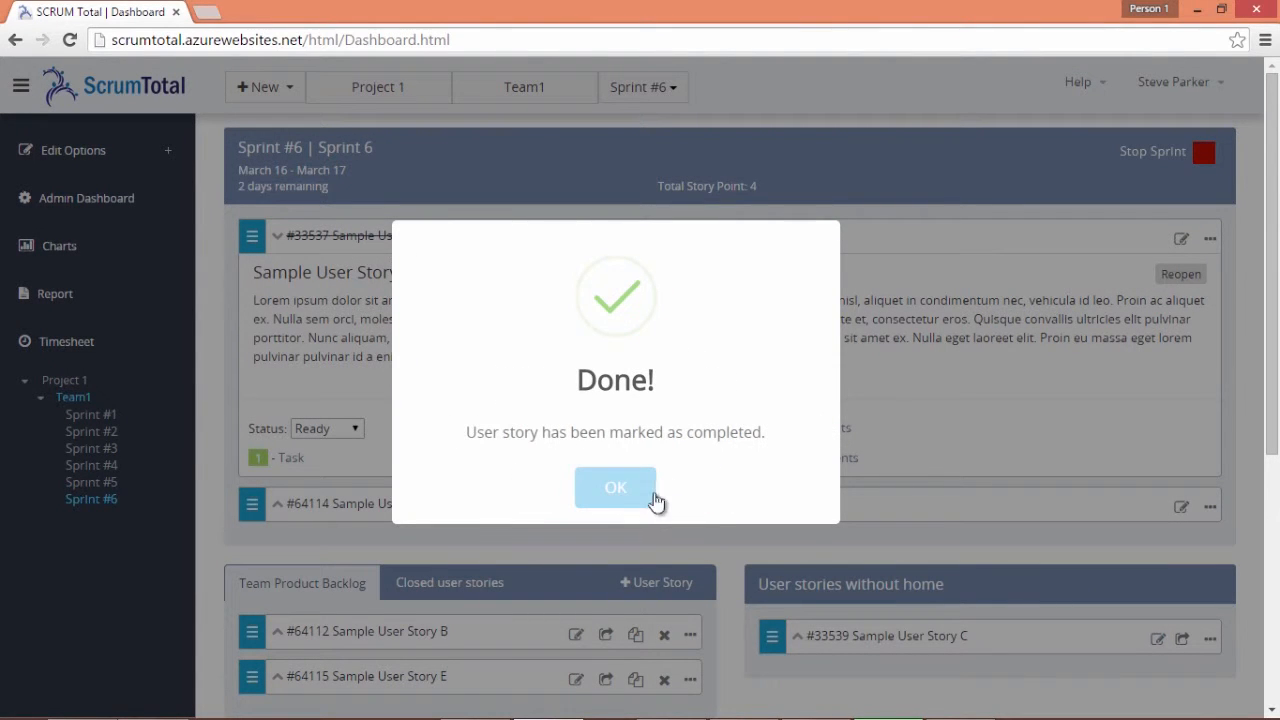
pyautogui.click(622, 490)
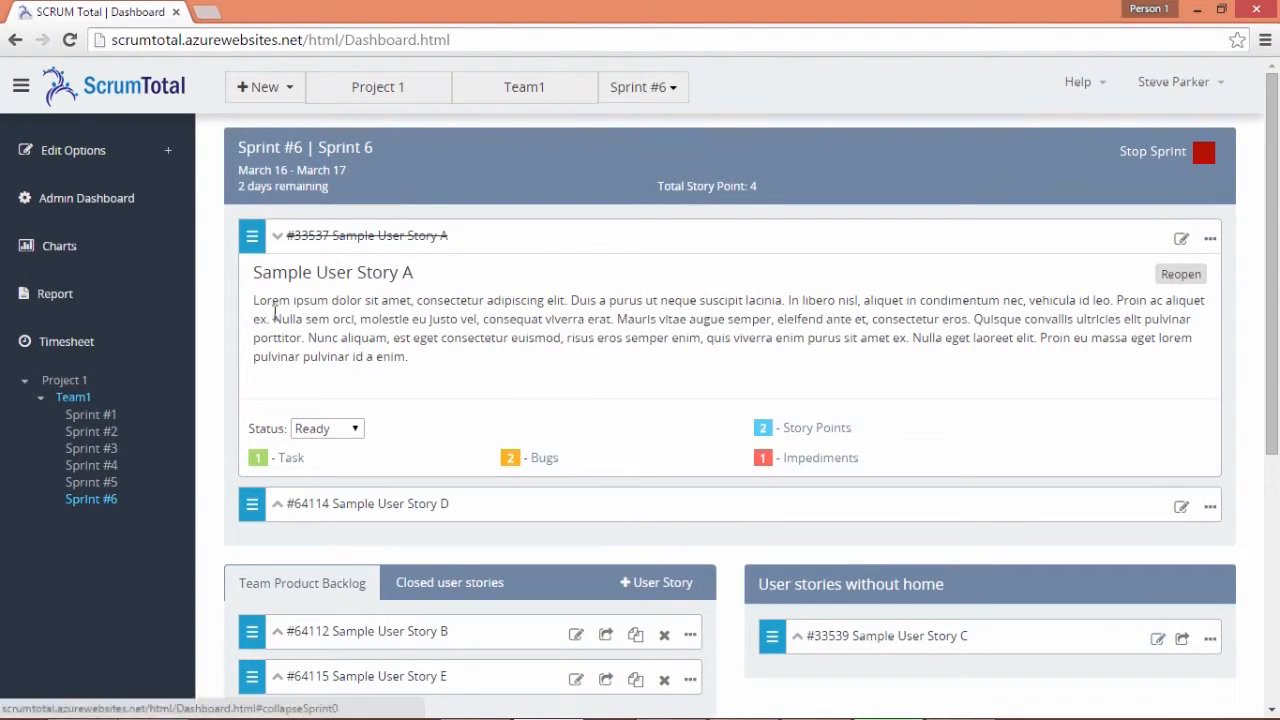
pyautogui.click(282, 241)
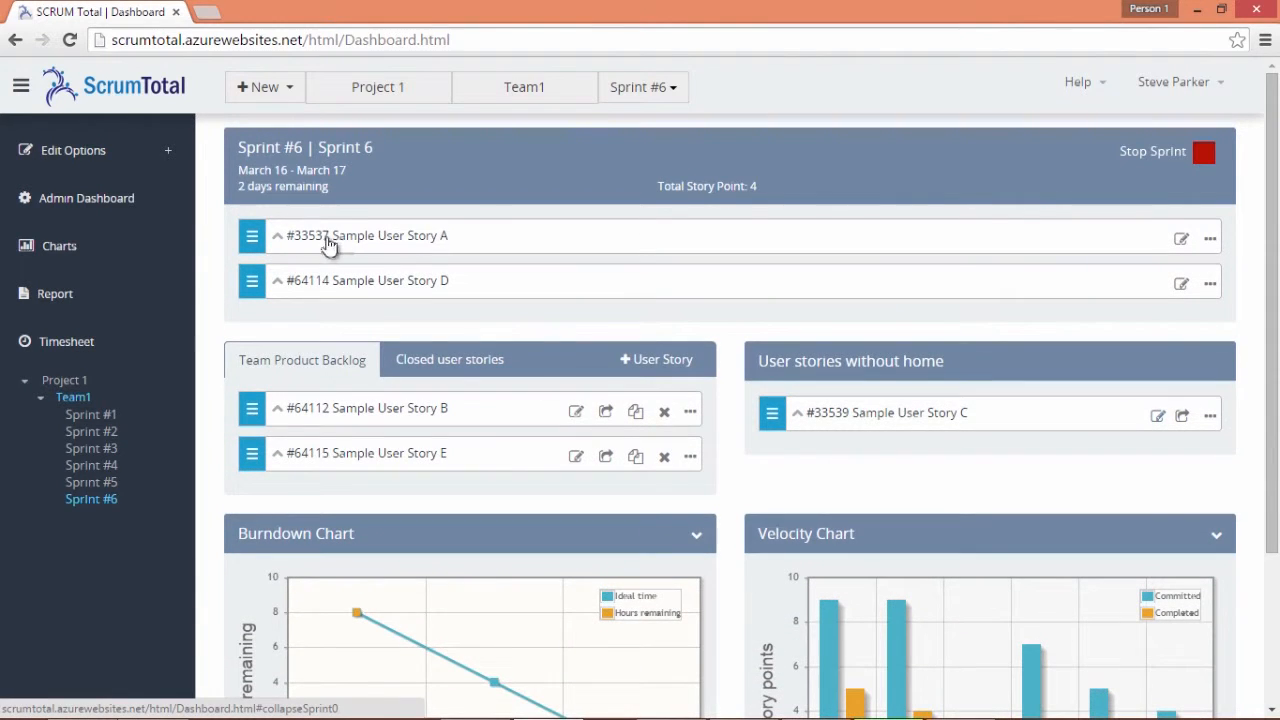
pyautogui.click(283, 284)
pyautogui.click(283, 284)
# Stop Sprint 6 and answer Yes to the confirmation
pyautogui.click(1204, 156)
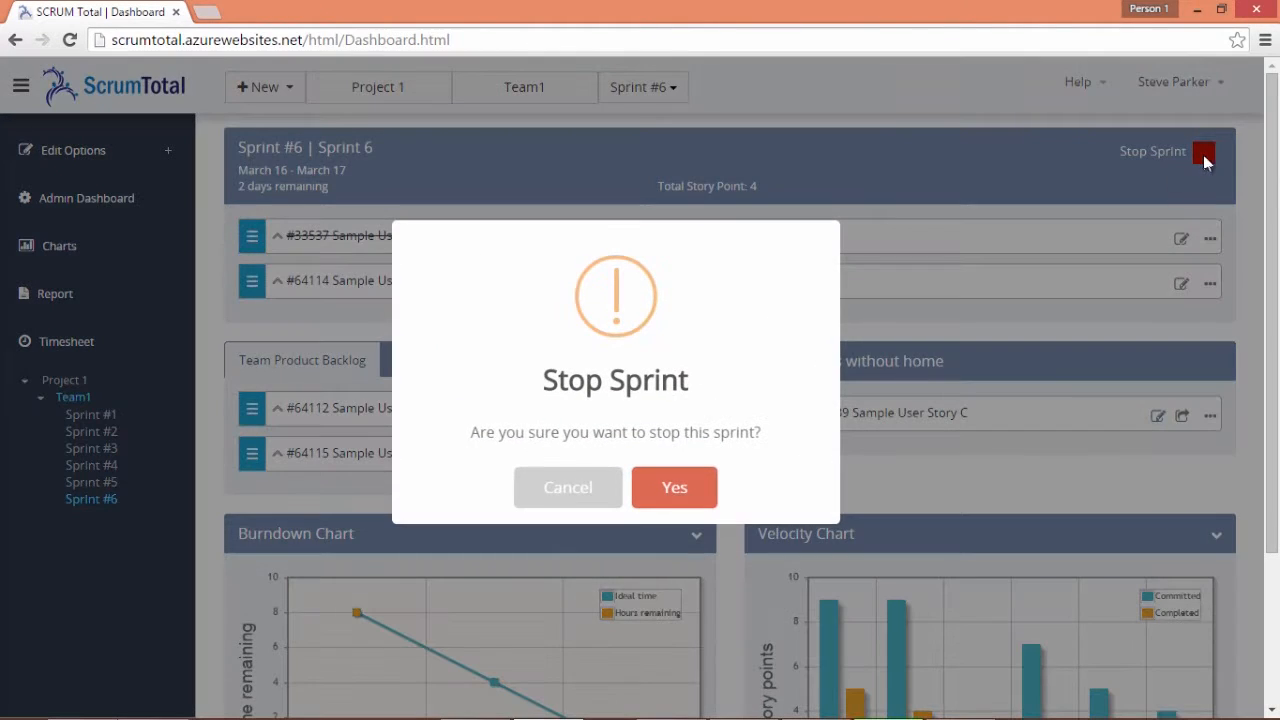
pyautogui.click(686, 487)
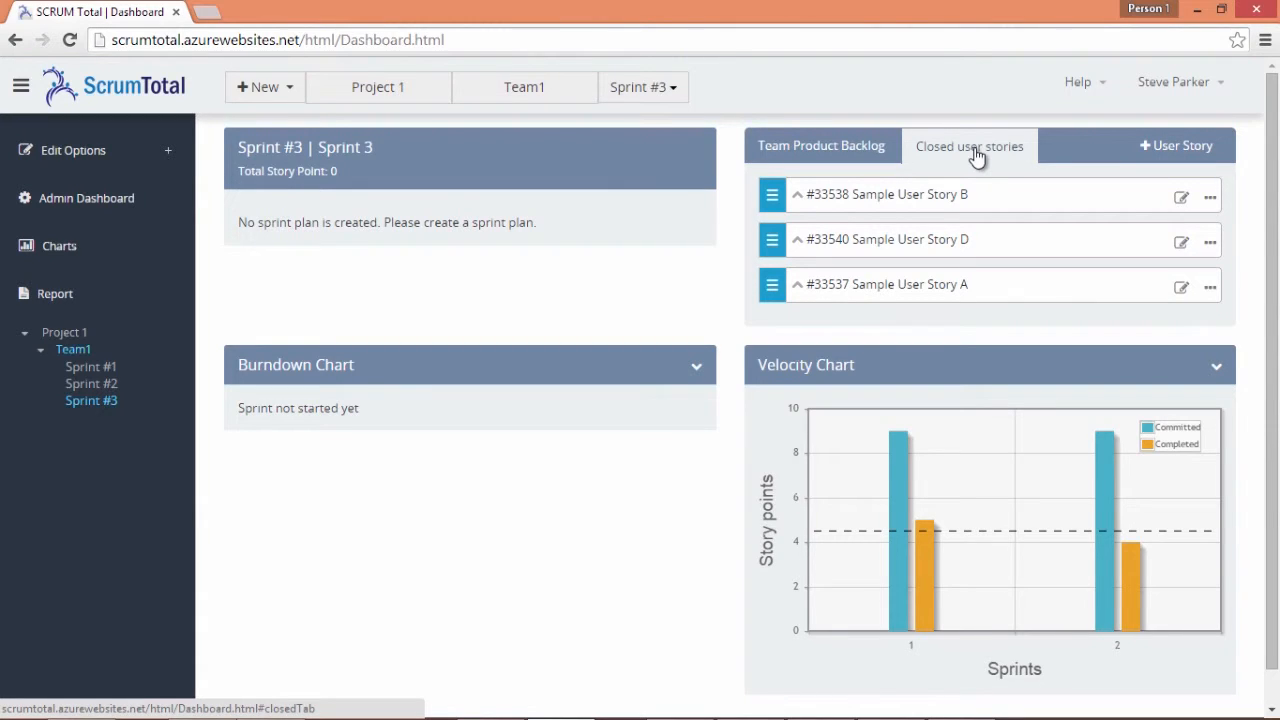
# Reopen closed story #33538 Sample User Story B and confirm
pyautogui.click(795, 197)
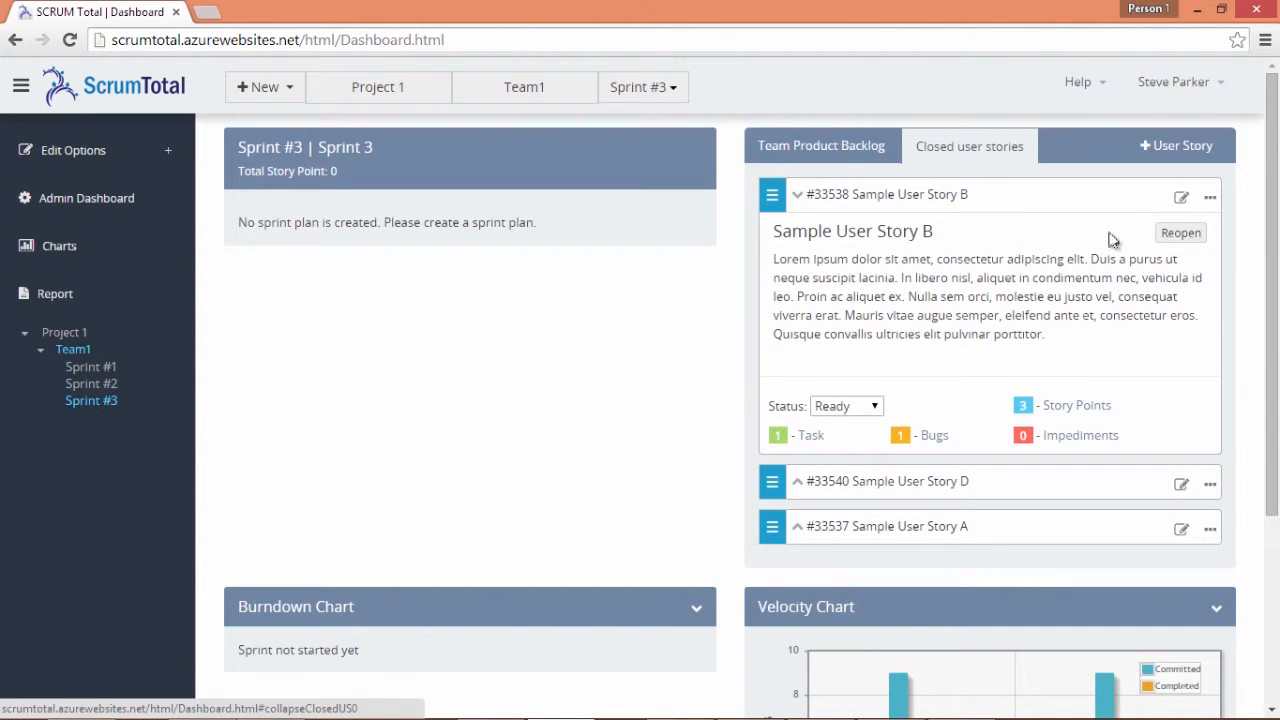
pyautogui.click(1163, 237)
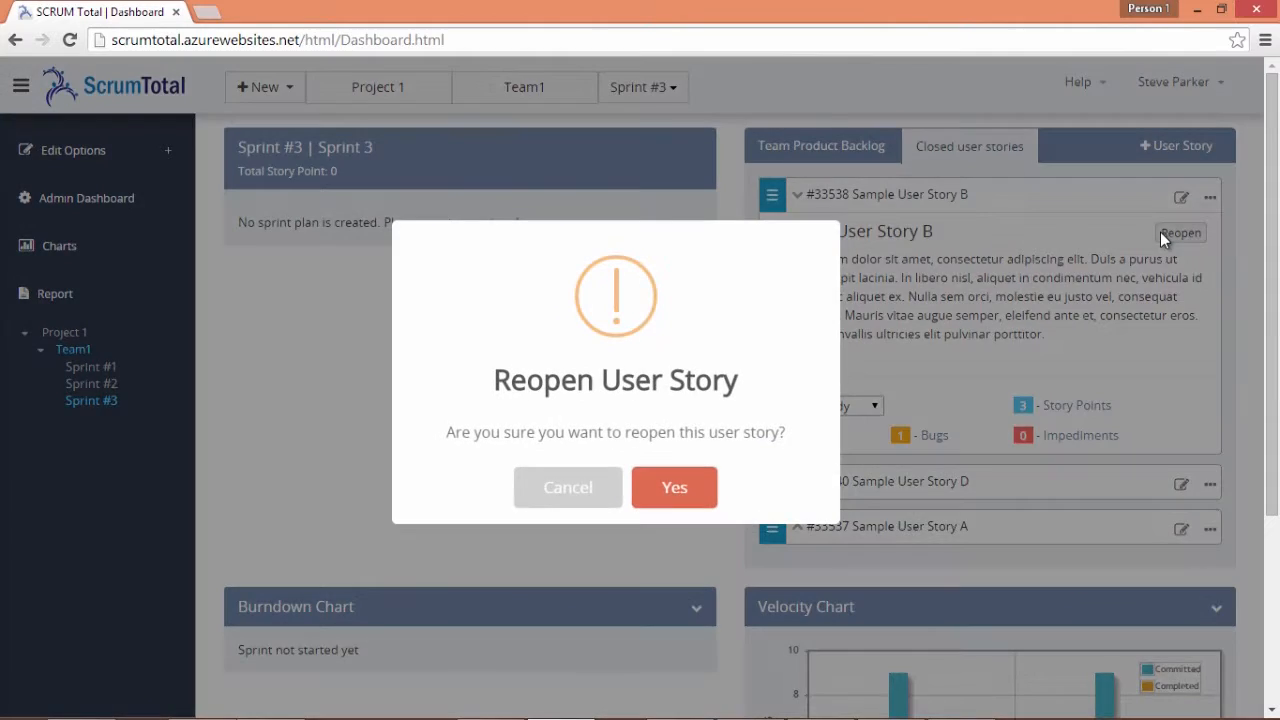
pyautogui.click(700, 489)
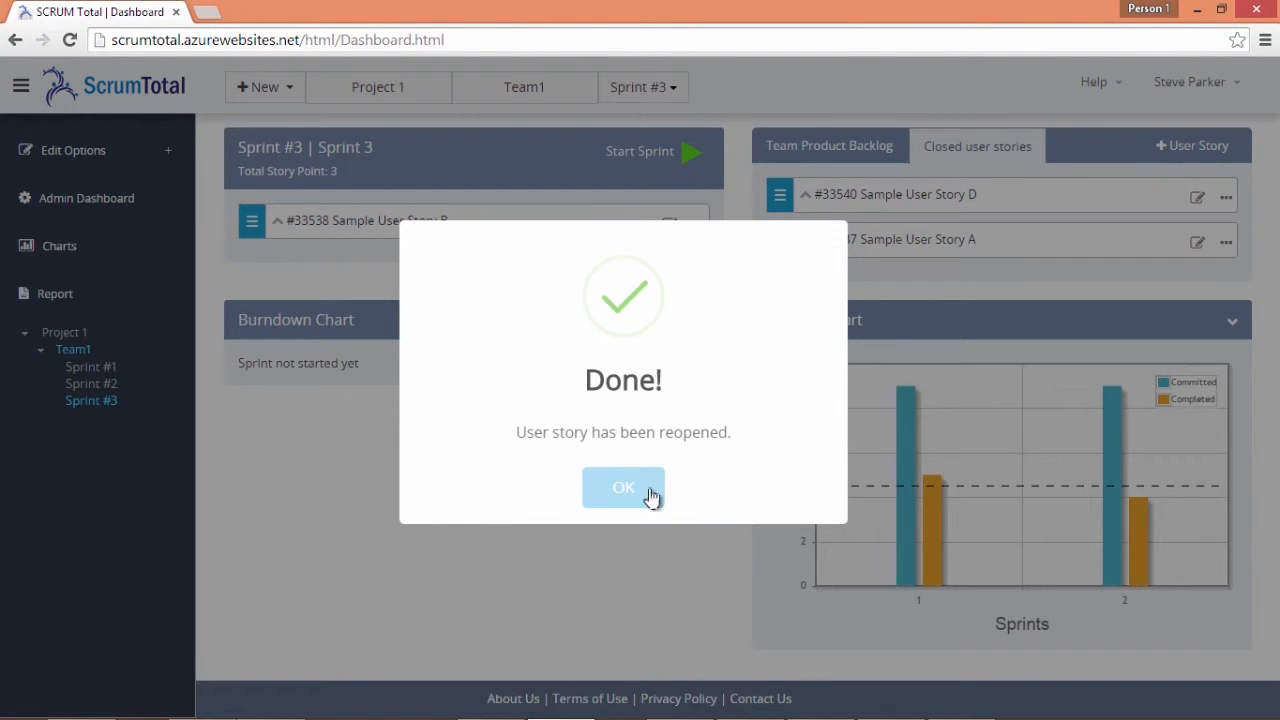
pyautogui.click(641, 494)
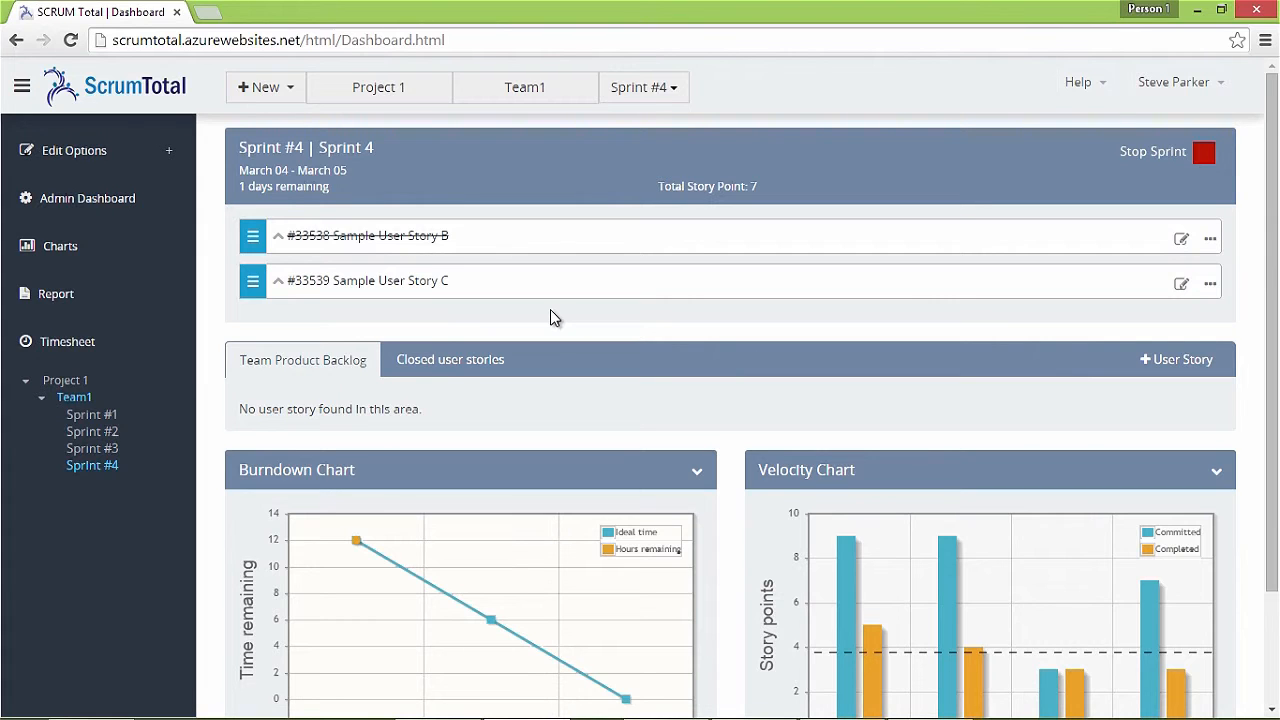
# View Team1's Closed Story report, then its Bug/Impediments report
pyautogui.click(69, 294)
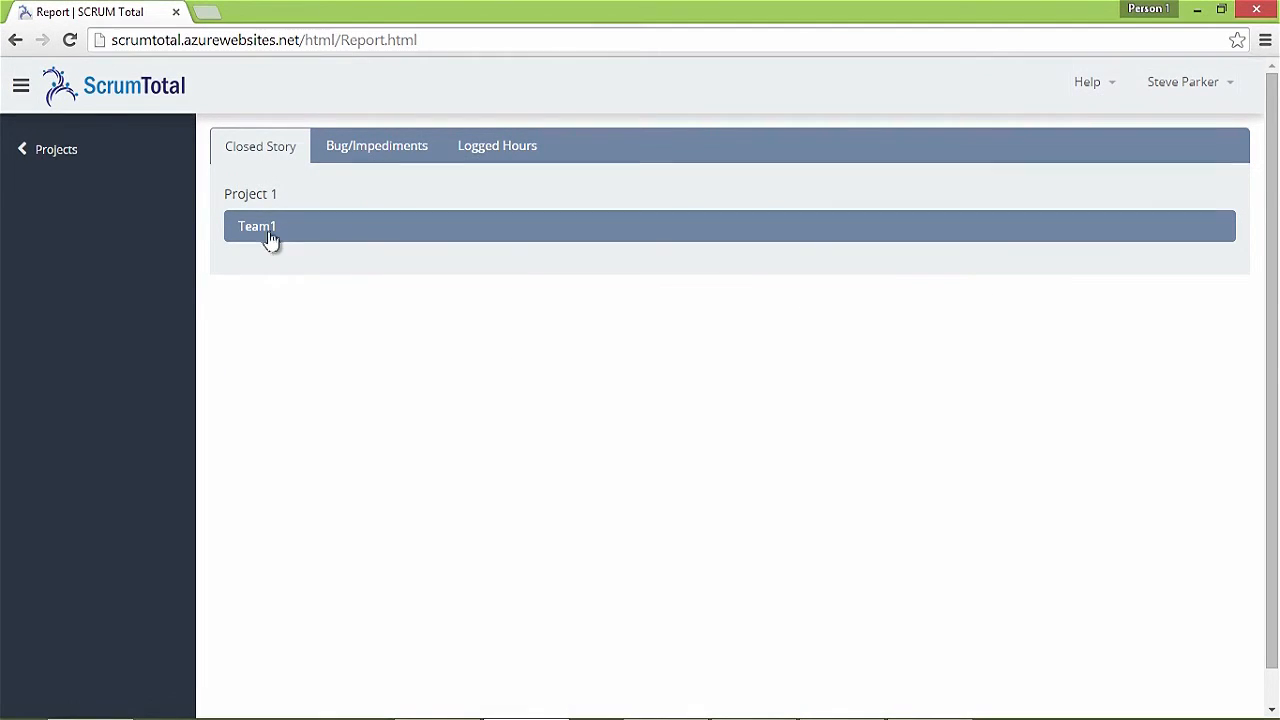
pyautogui.click(271, 240)
pyautogui.click(368, 157)
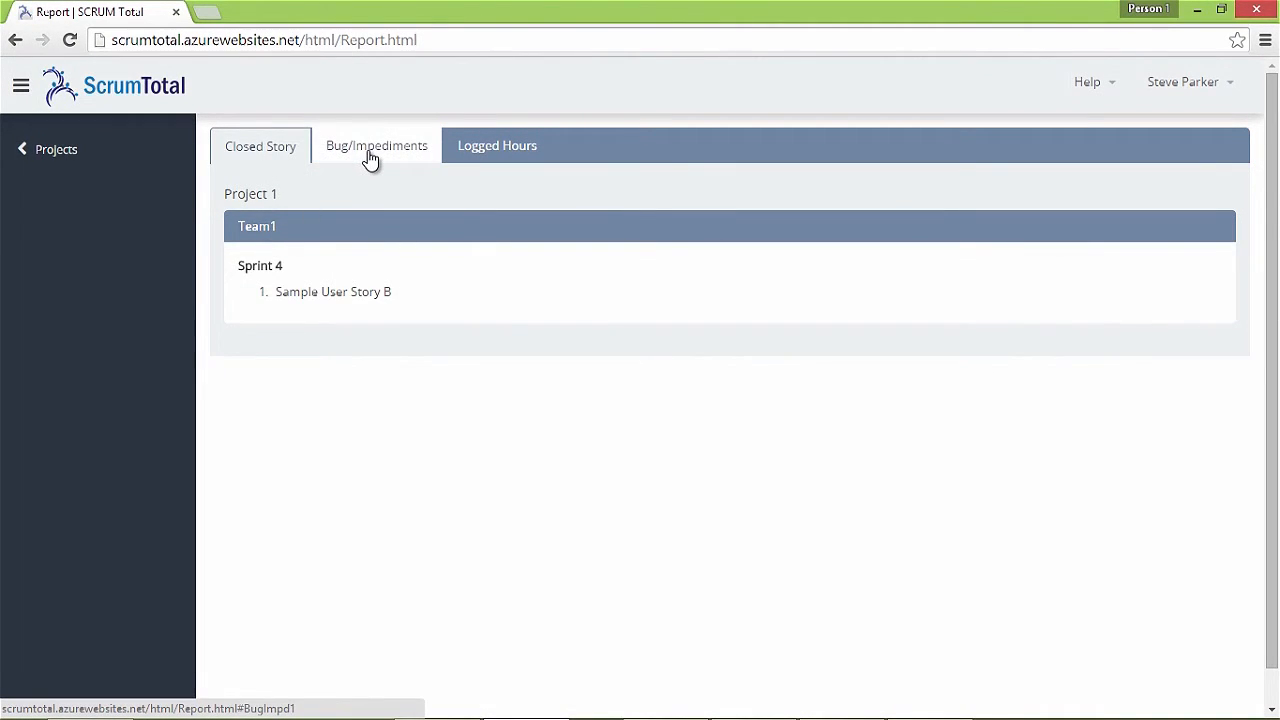
pyautogui.click(277, 233)
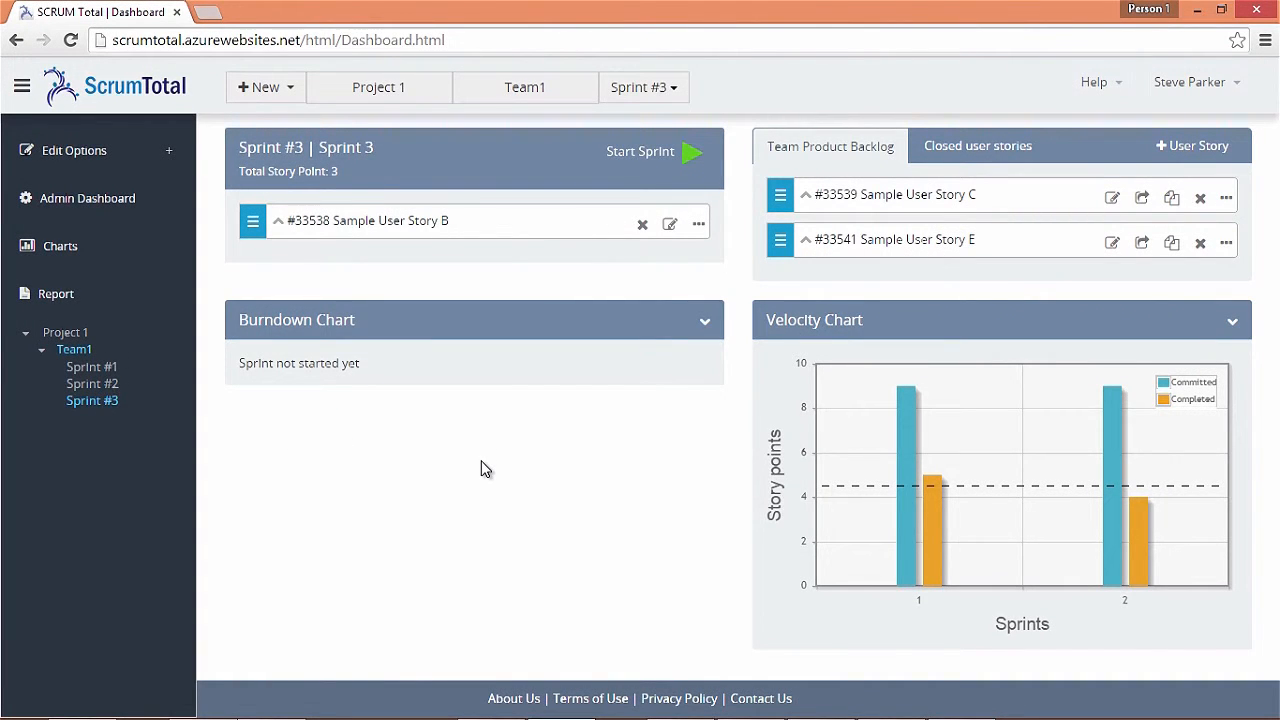
# In User Profile, enter current, new and retyped passwords and save, then open Contact Us
pyautogui.click(1228, 96)
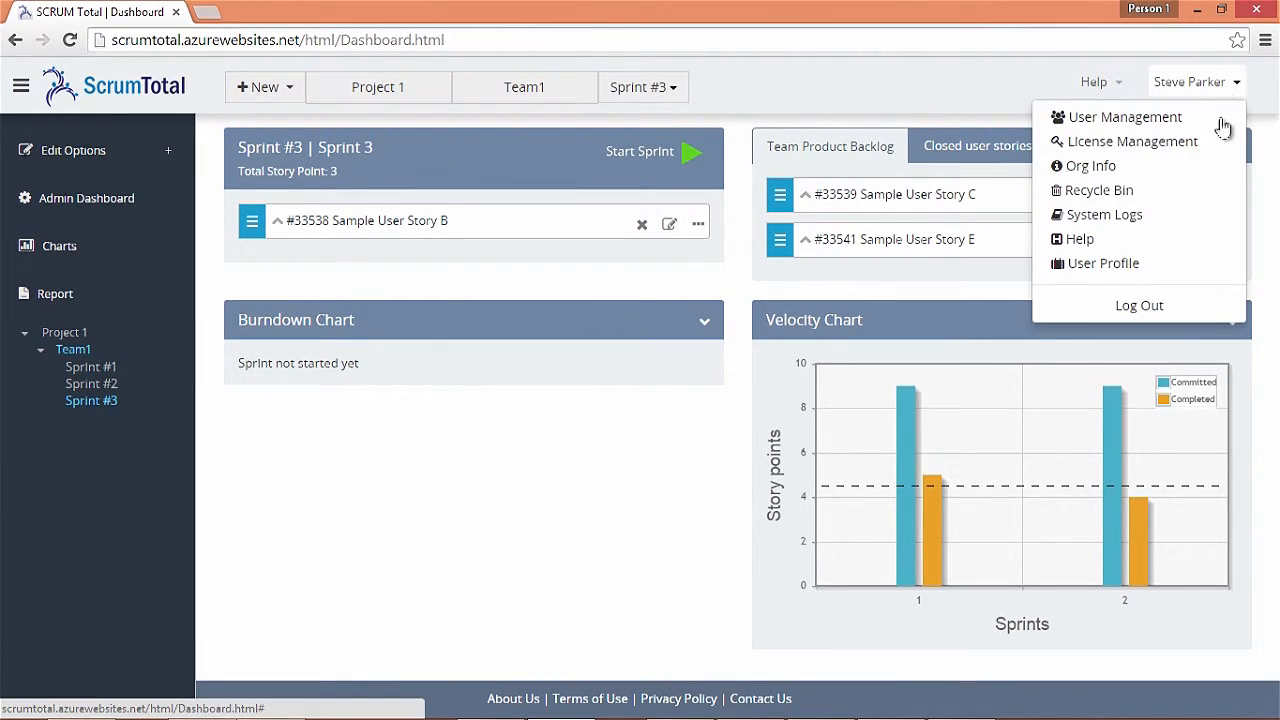
pyautogui.click(1134, 266)
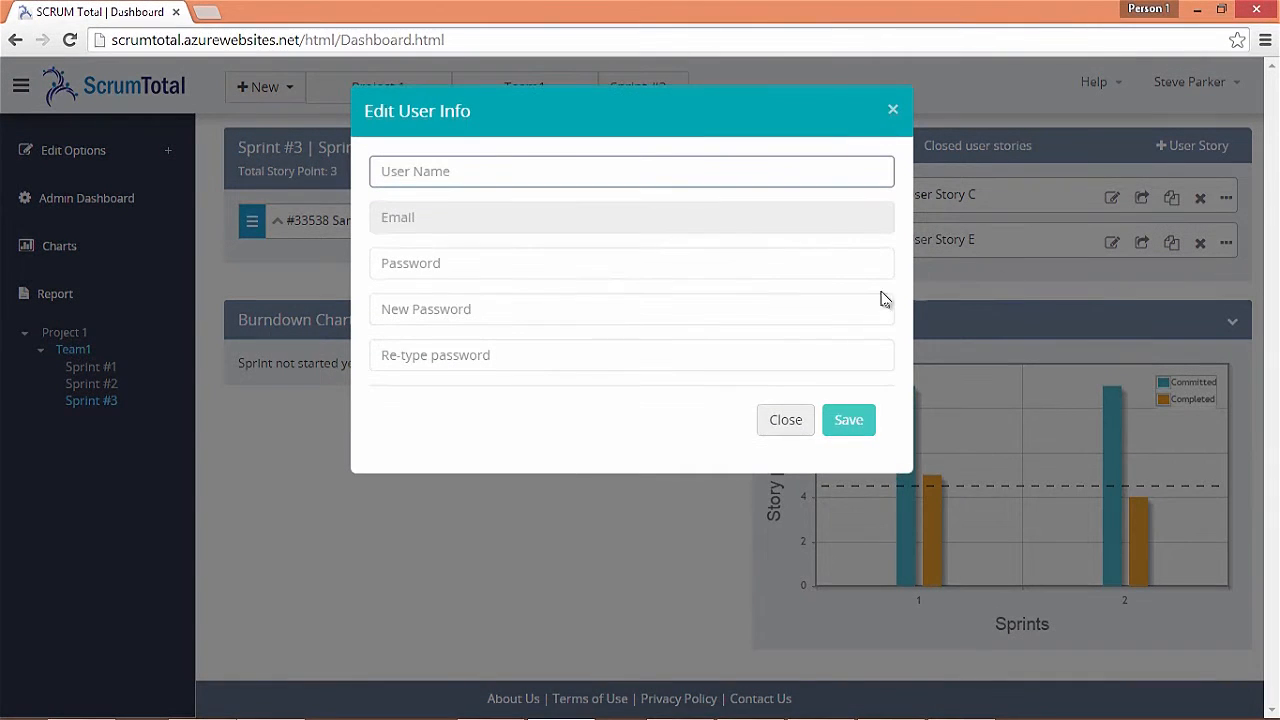
pyautogui.click(579, 268)
pyautogui.write('••••••')
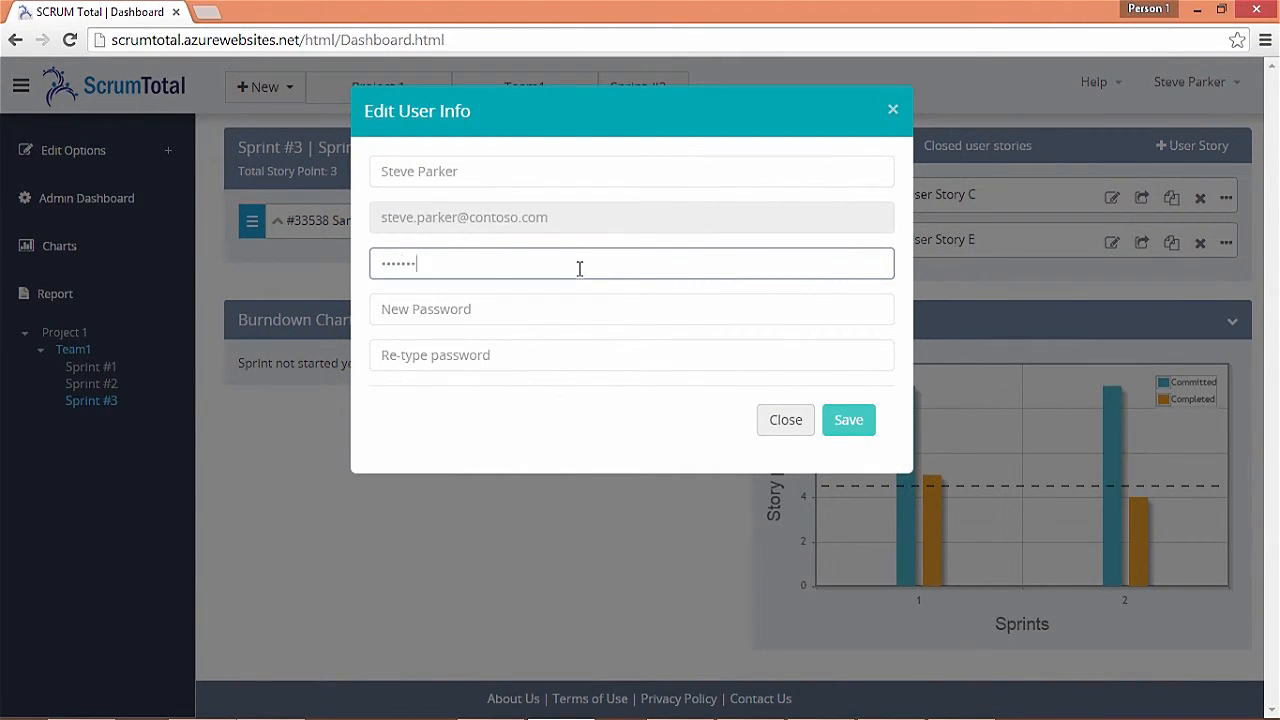
pyautogui.press('Tab')
pyautogui.write('••••••••••')
pyautogui.press('Tab')
pyautogui.write('••••')
pyautogui.click(847, 428)
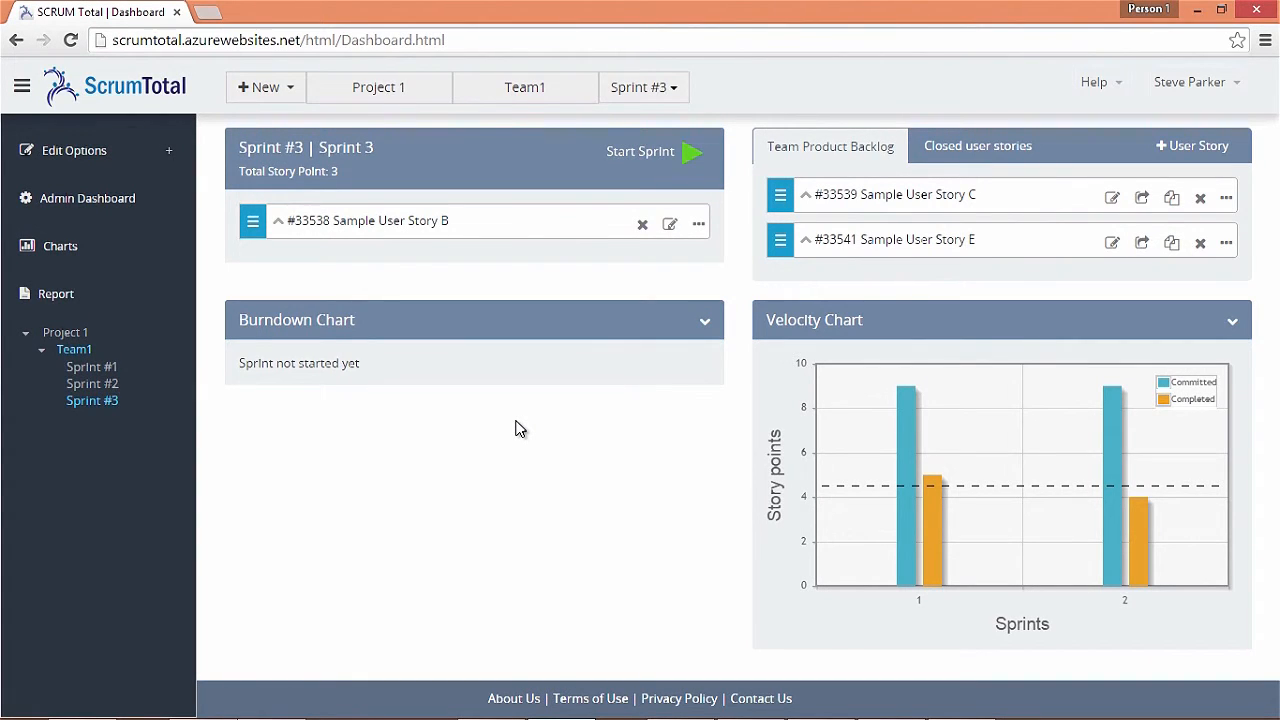
pyautogui.click(760, 699)
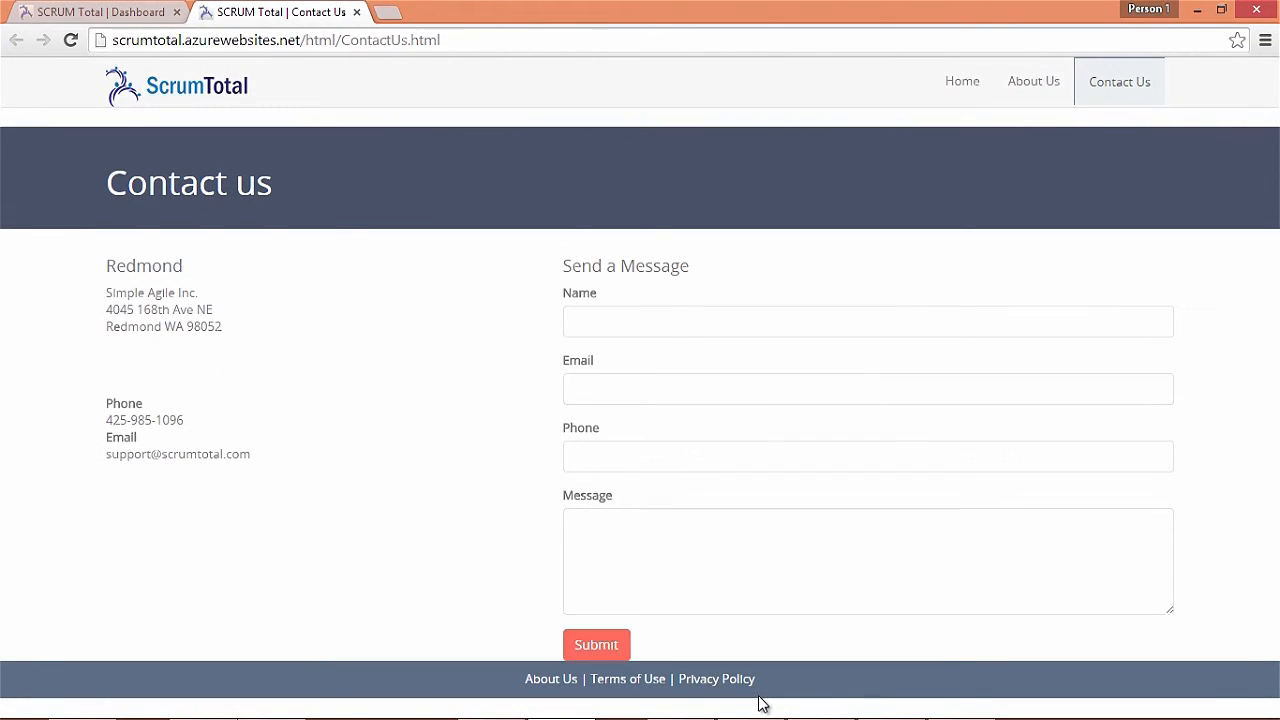